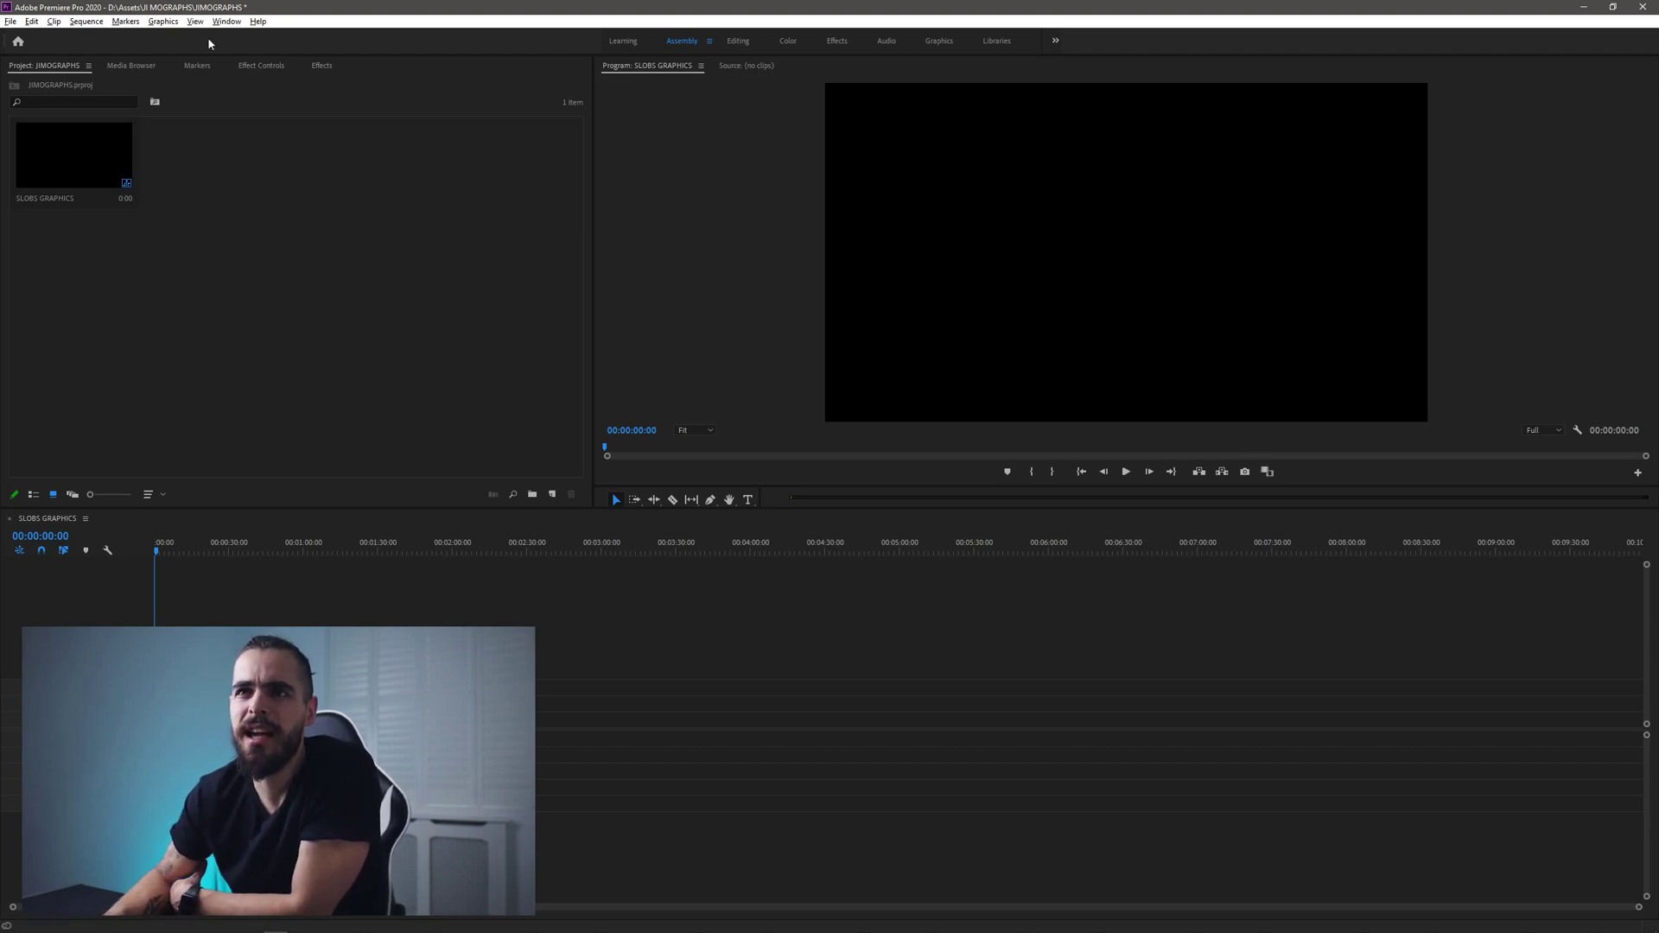
- Switch Premiere Pro to the Graphics workspace
{"action": "left_click", "coordinate": [85, 20]}
{"action": "left_click", "coordinate": [381, 352]}
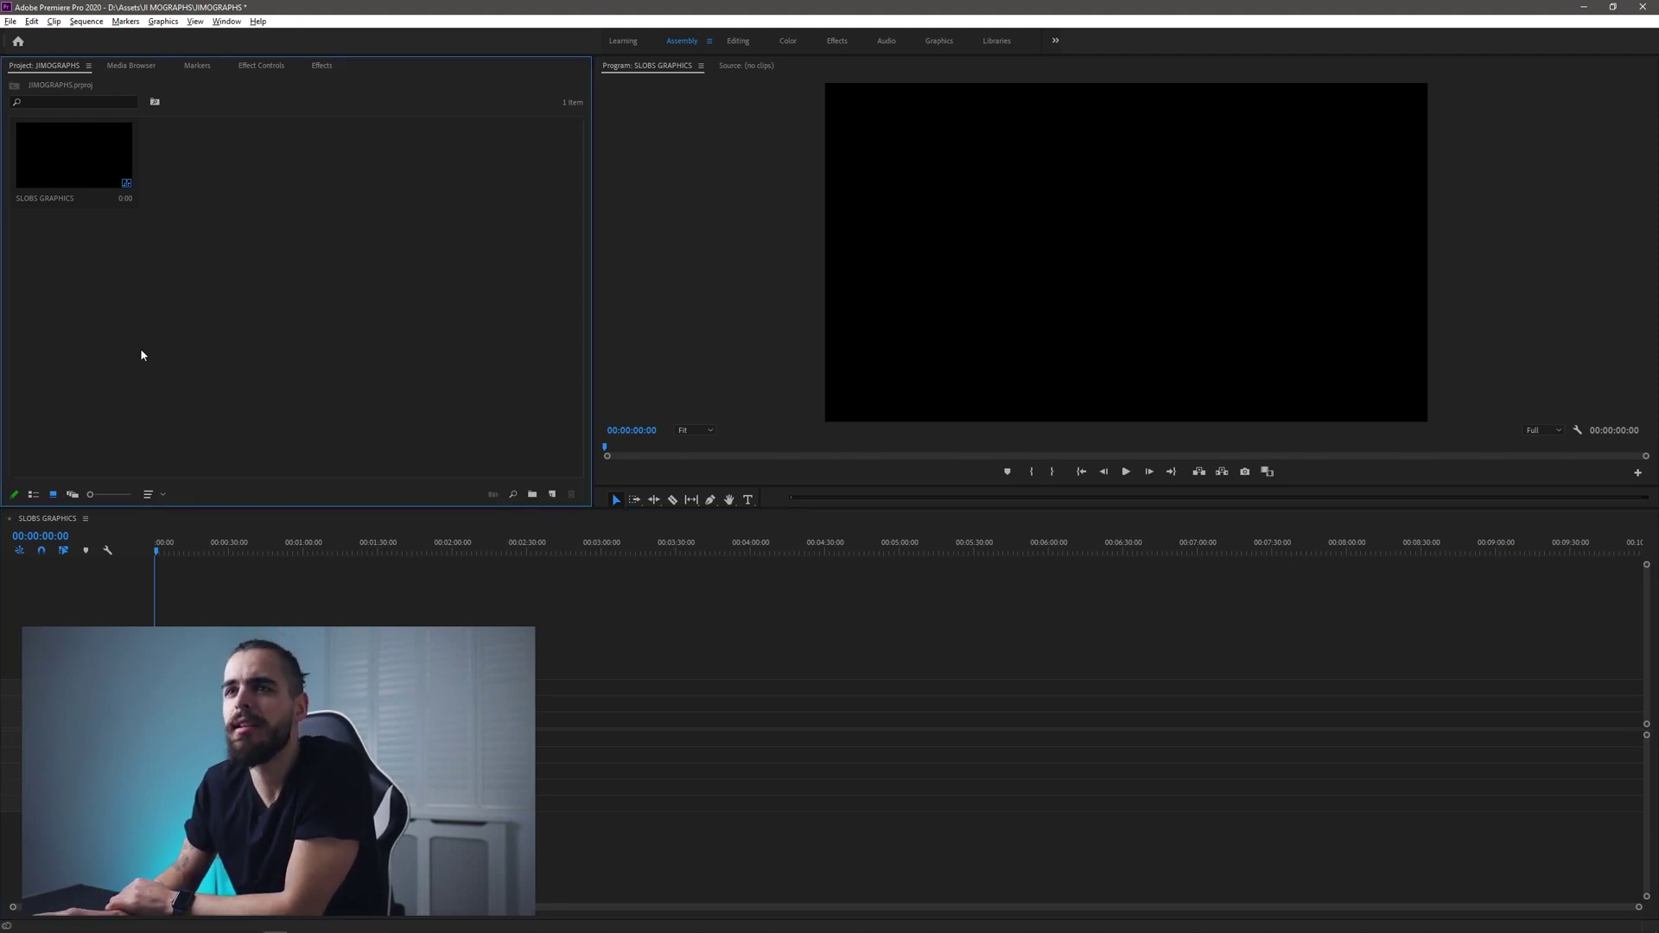
{"action": "left_click", "coordinate": [602, 315]}
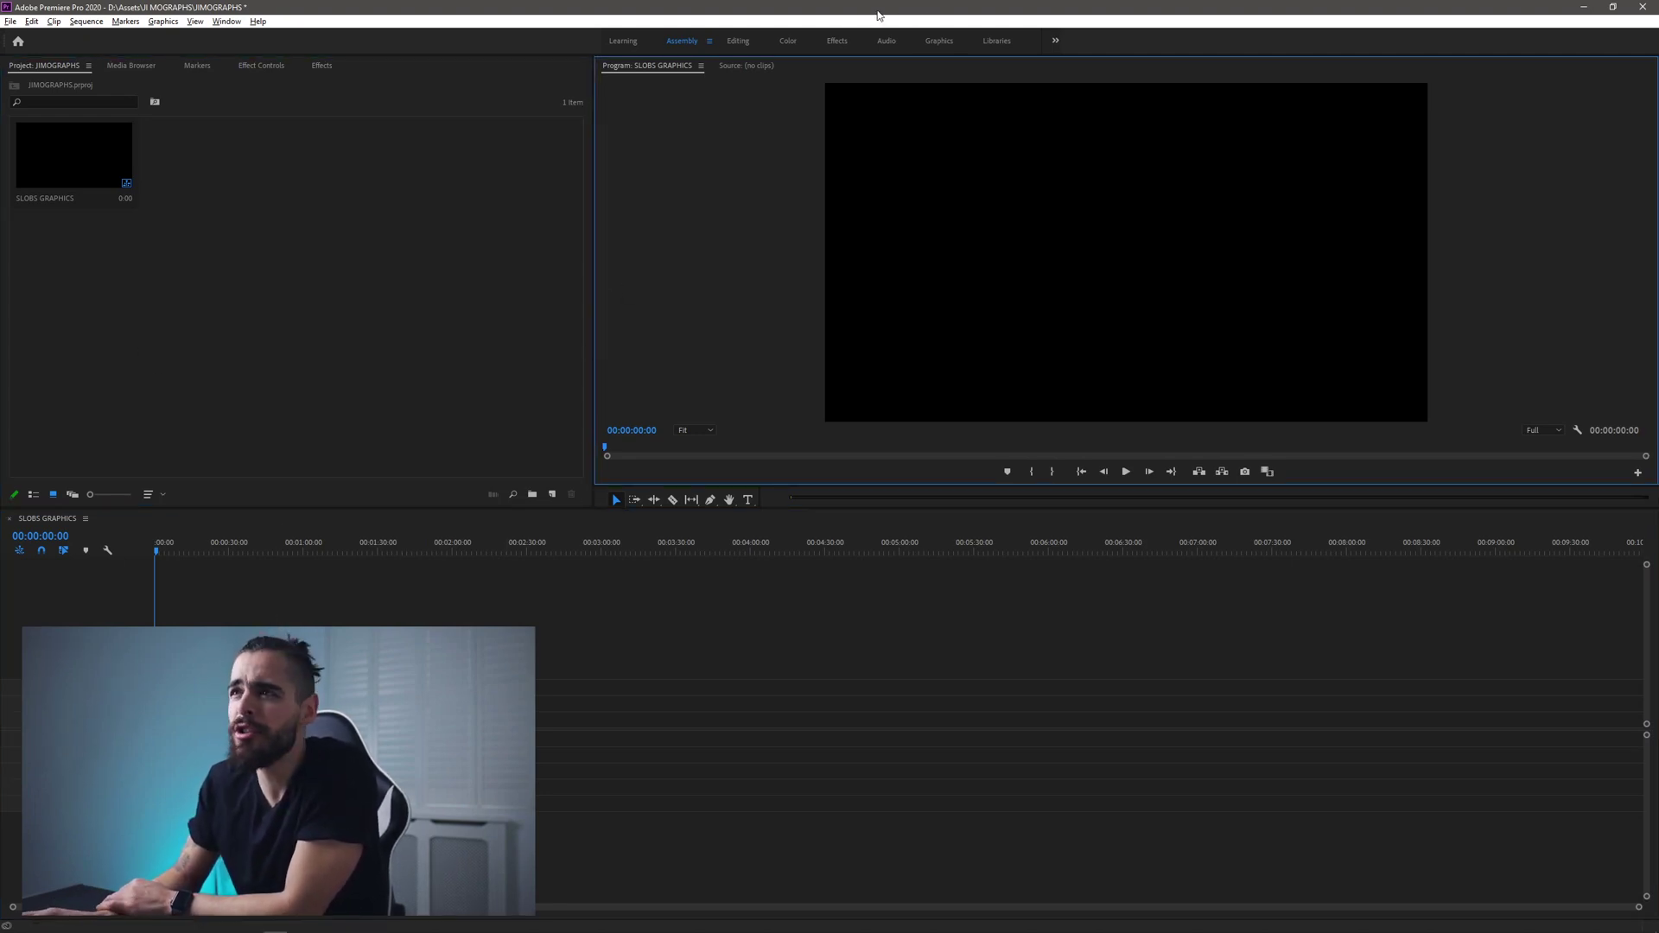
{"action": "left_click", "coordinate": [938, 42]}
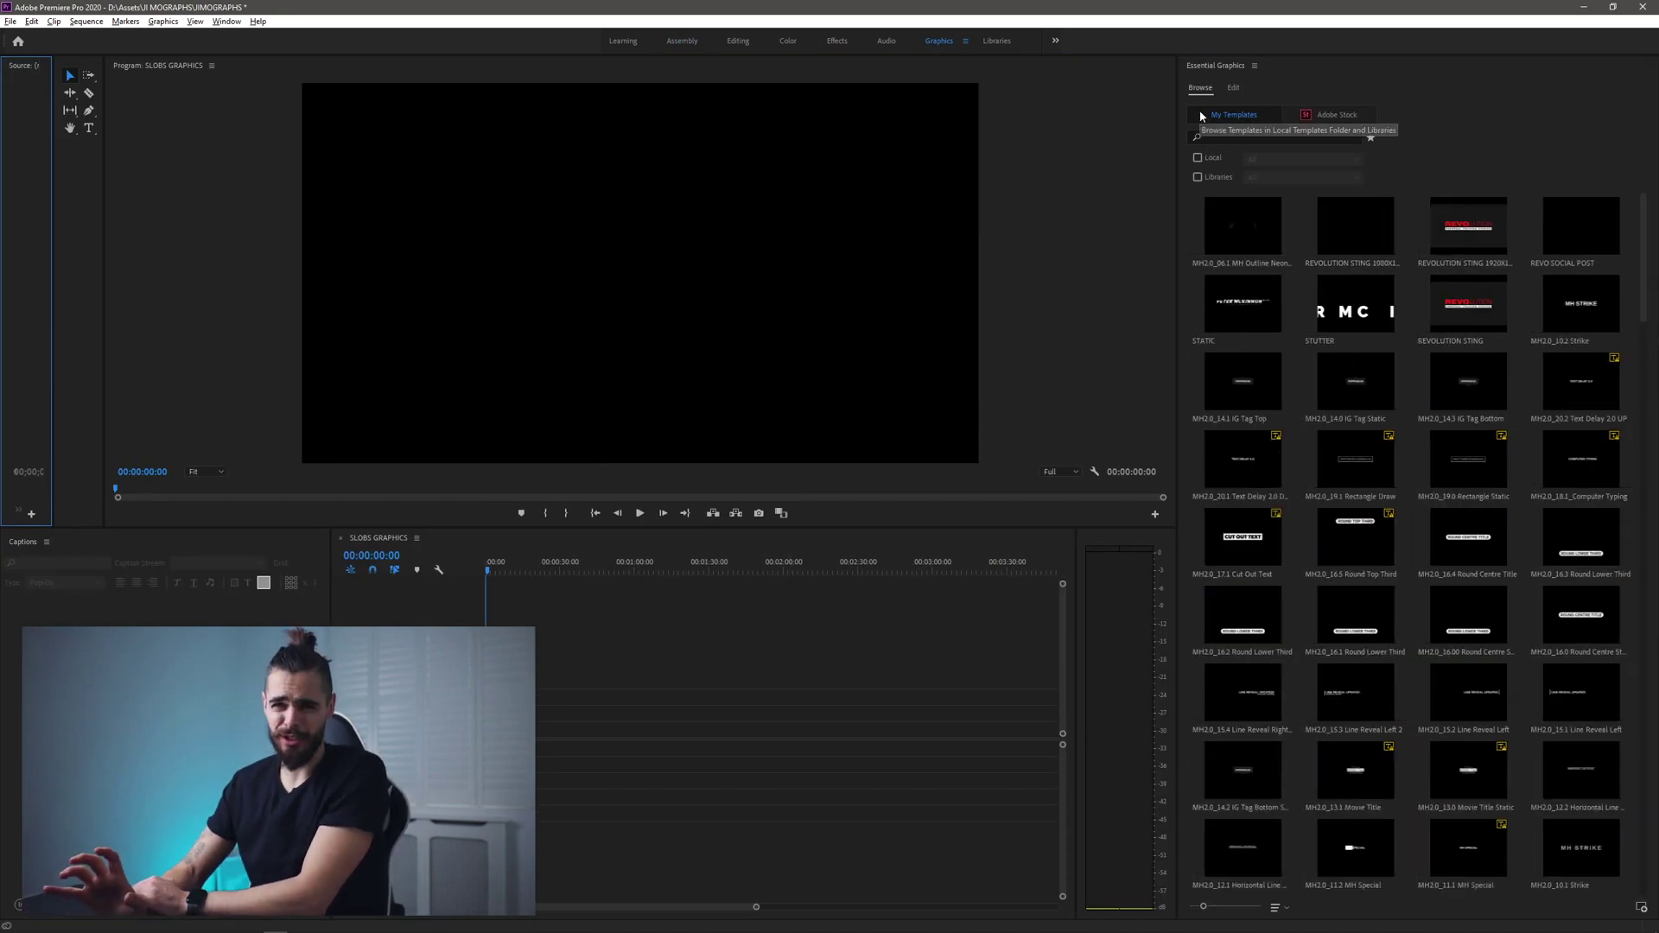
- Drag the MH Outline Neon template into SLOBS GRAPHICS, keeping existing sequence settings
{"action": "left_click", "coordinate": [1328, 117]}
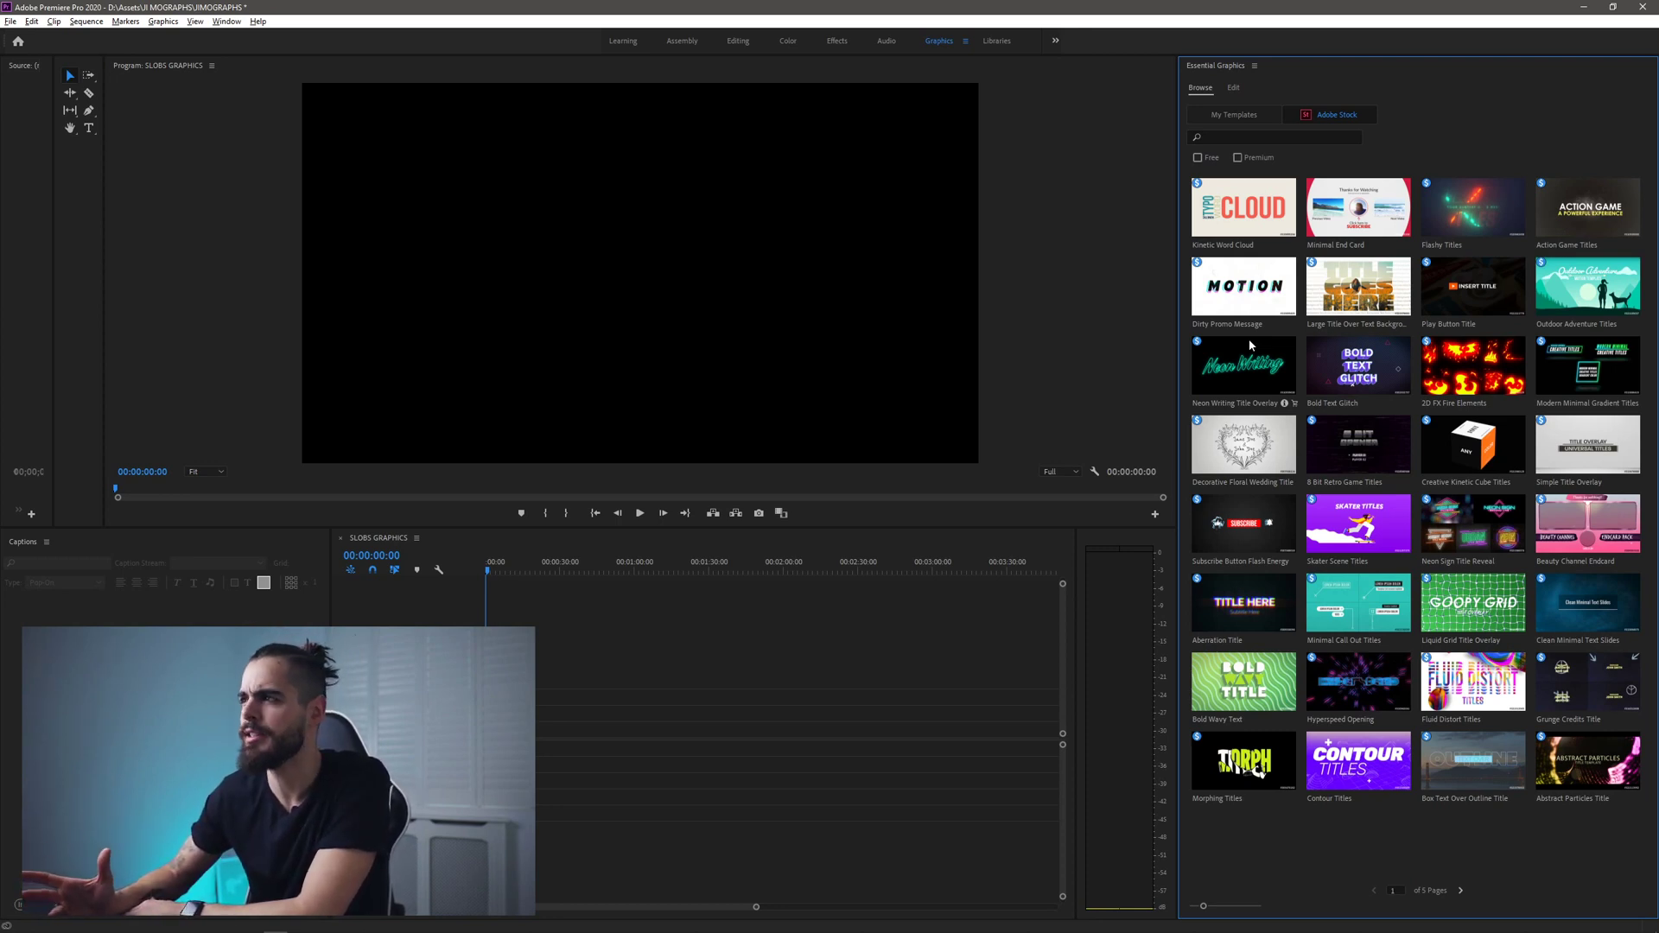
{"action": "left_click", "coordinate": [1276, 114]}
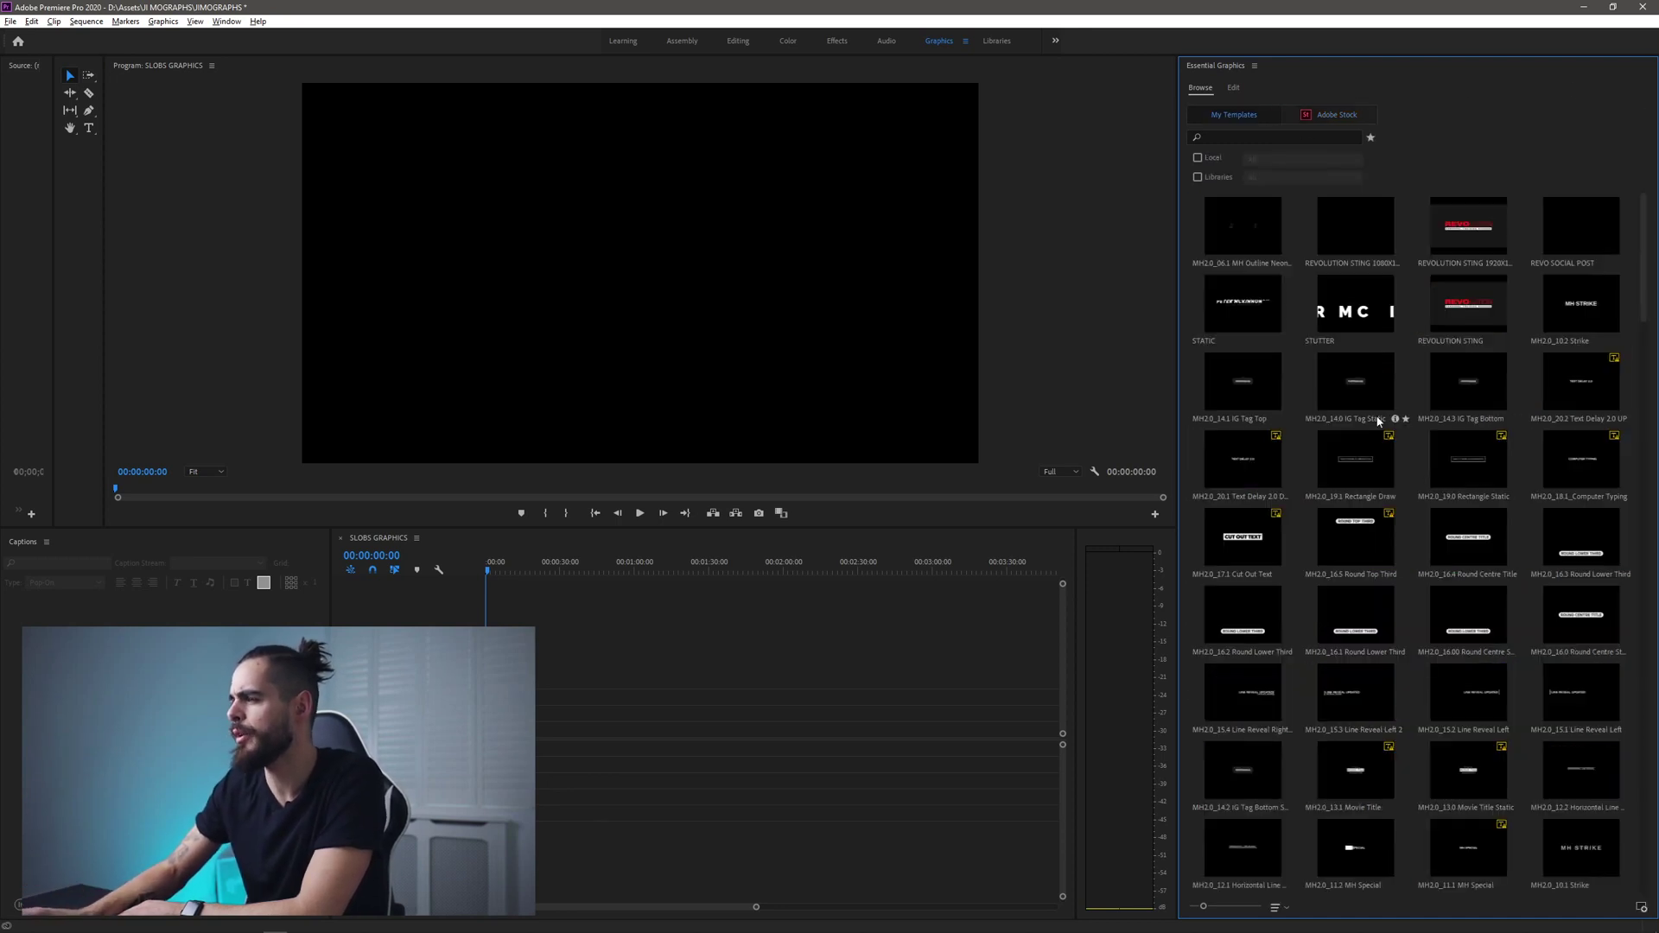
{"action": "scroll", "coordinate": [1352, 569], "scroll_direction": "down", "scroll_amount": 3}
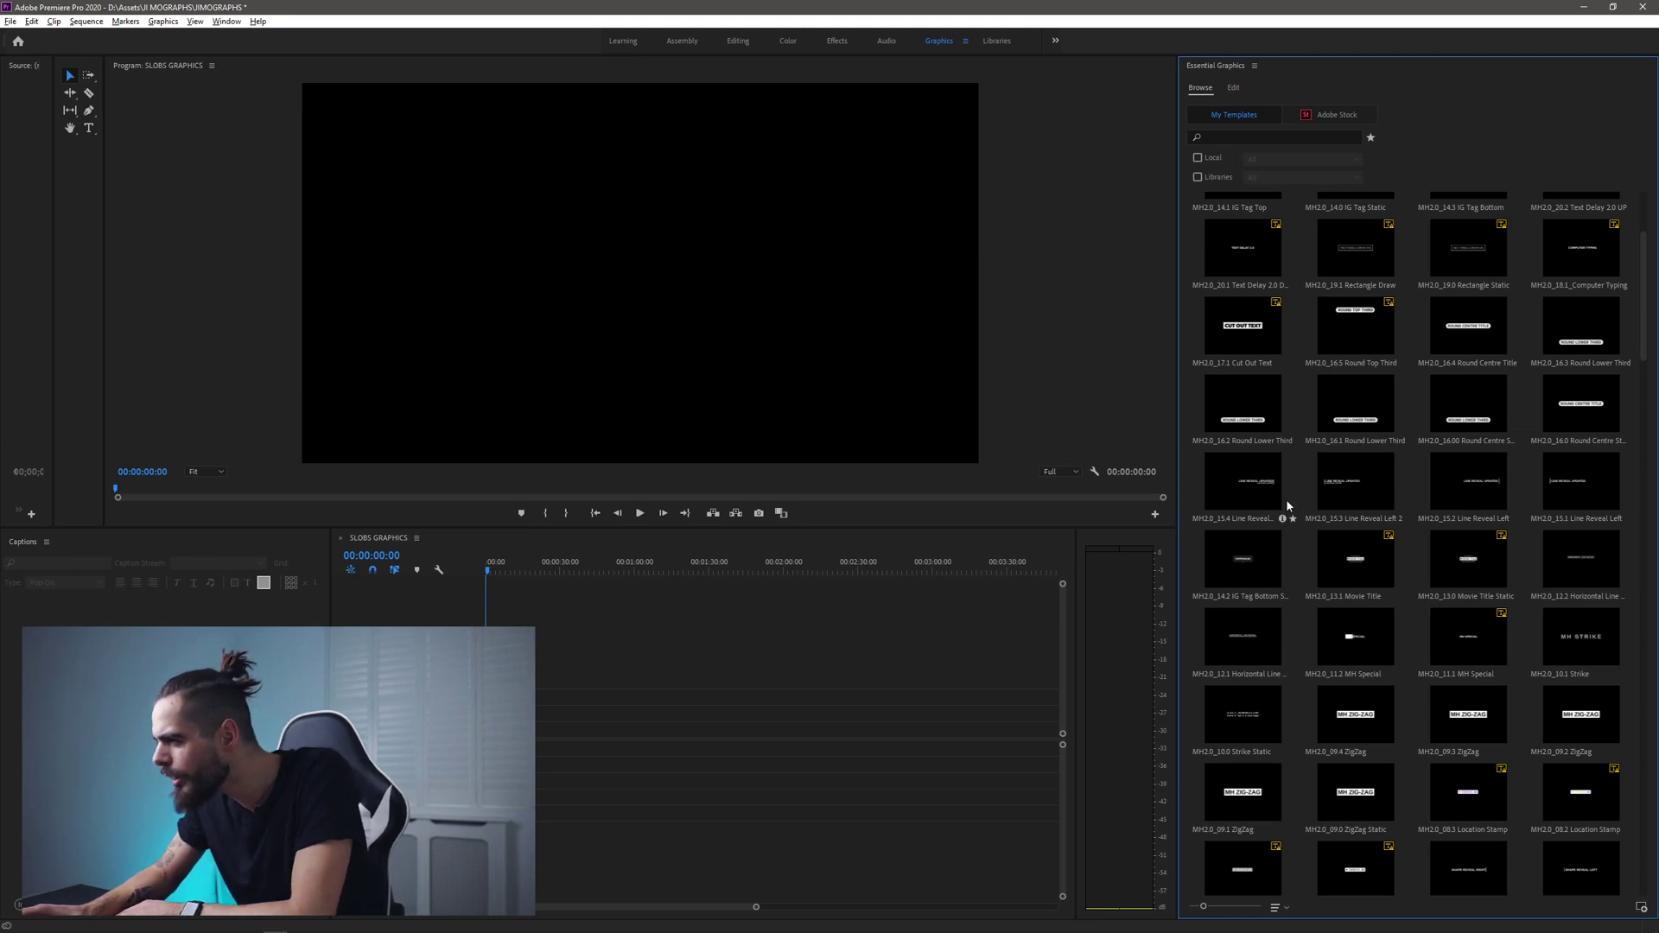
{"action": "scroll", "coordinate": [1293, 510], "scroll_direction": "down", "scroll_amount": 5}
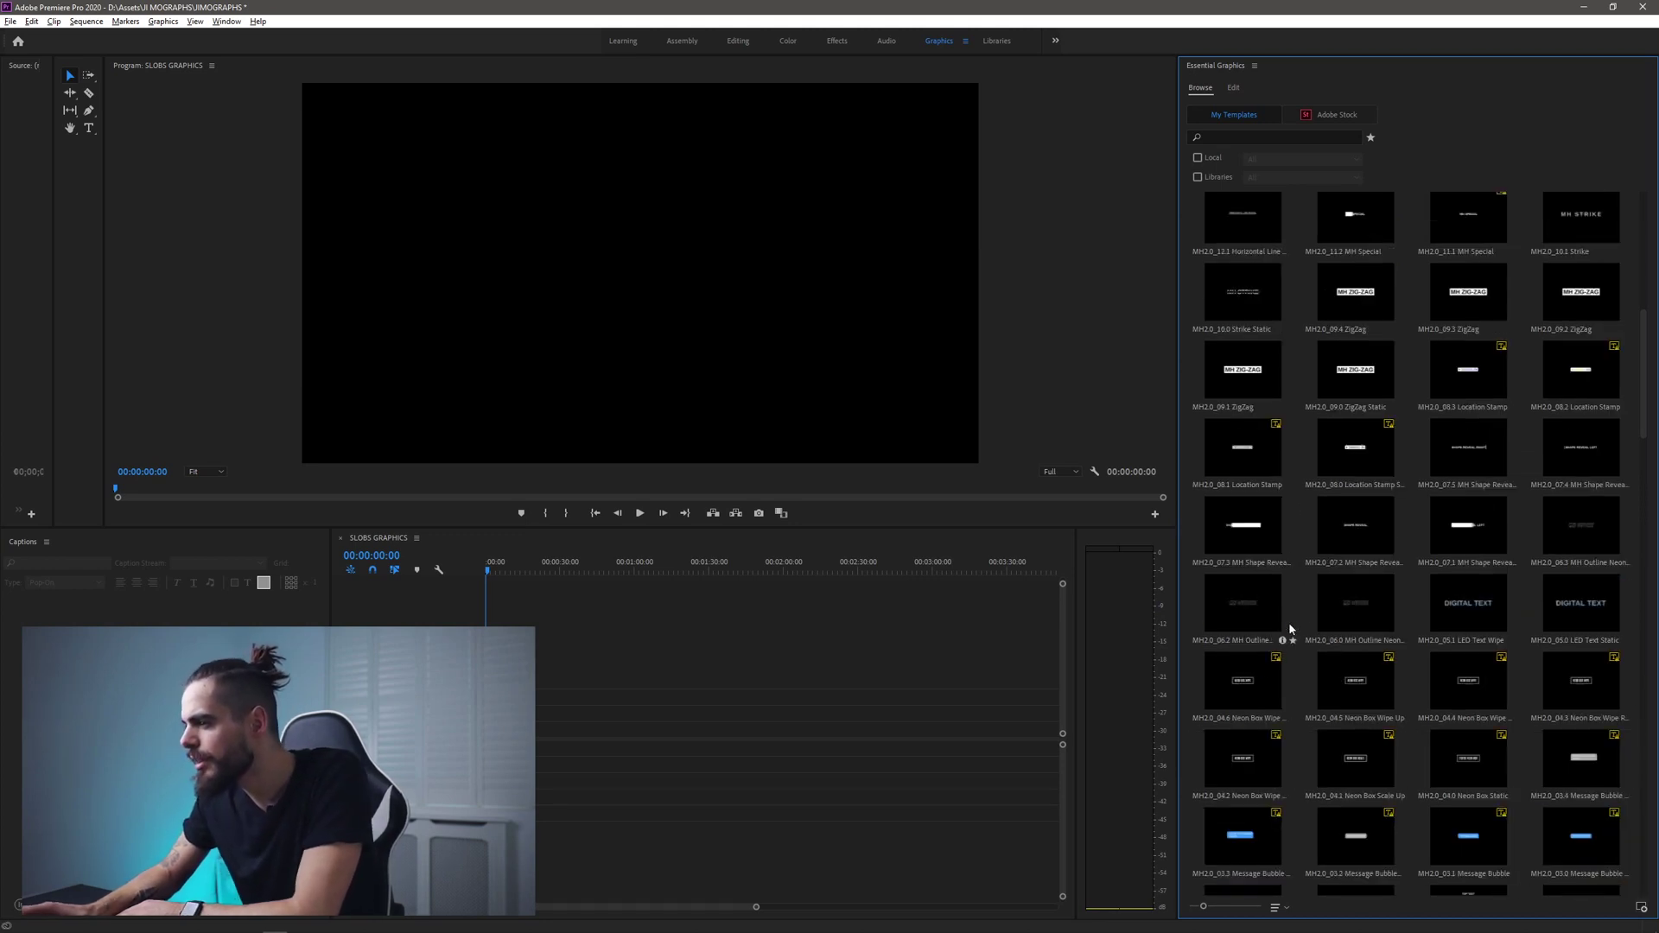
{"action": "left_click_drag", "start_coordinate": [1259, 604], "coordinate": [924, 714]}
{"action": "left_click", "coordinate": [937, 500]}
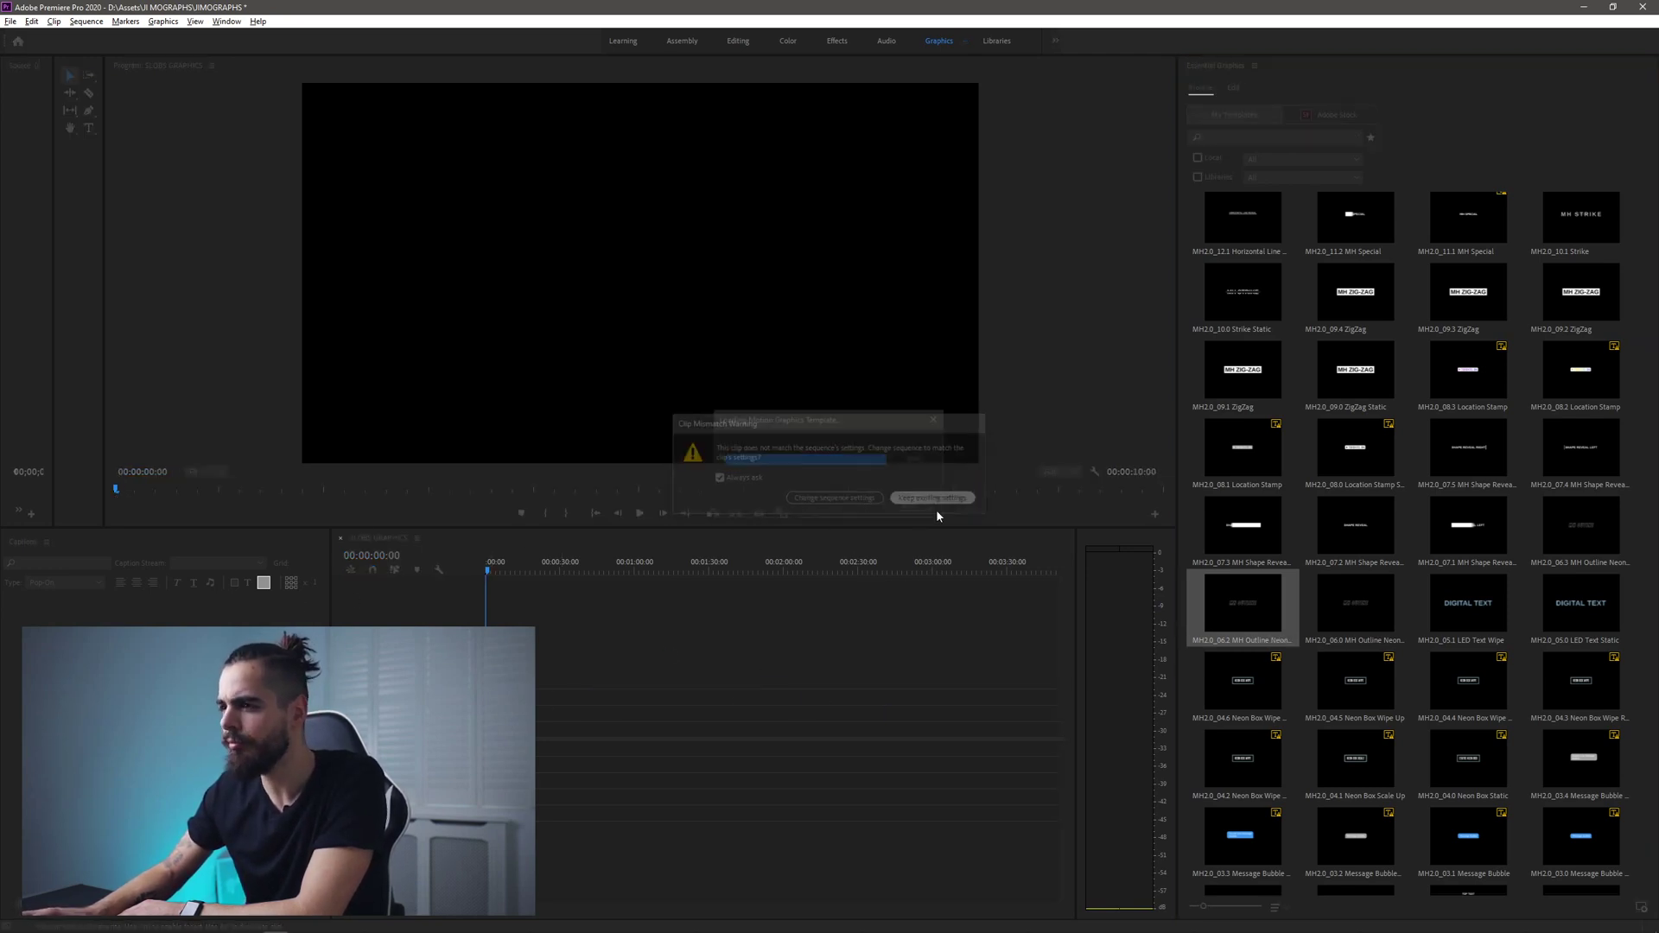
- Scrub the playhead to 00:00:02:22 so the MH OUTLINE text shows in the preview
{"action": "left_click_drag", "start_coordinate": [486, 572], "coordinate": [493, 567]}
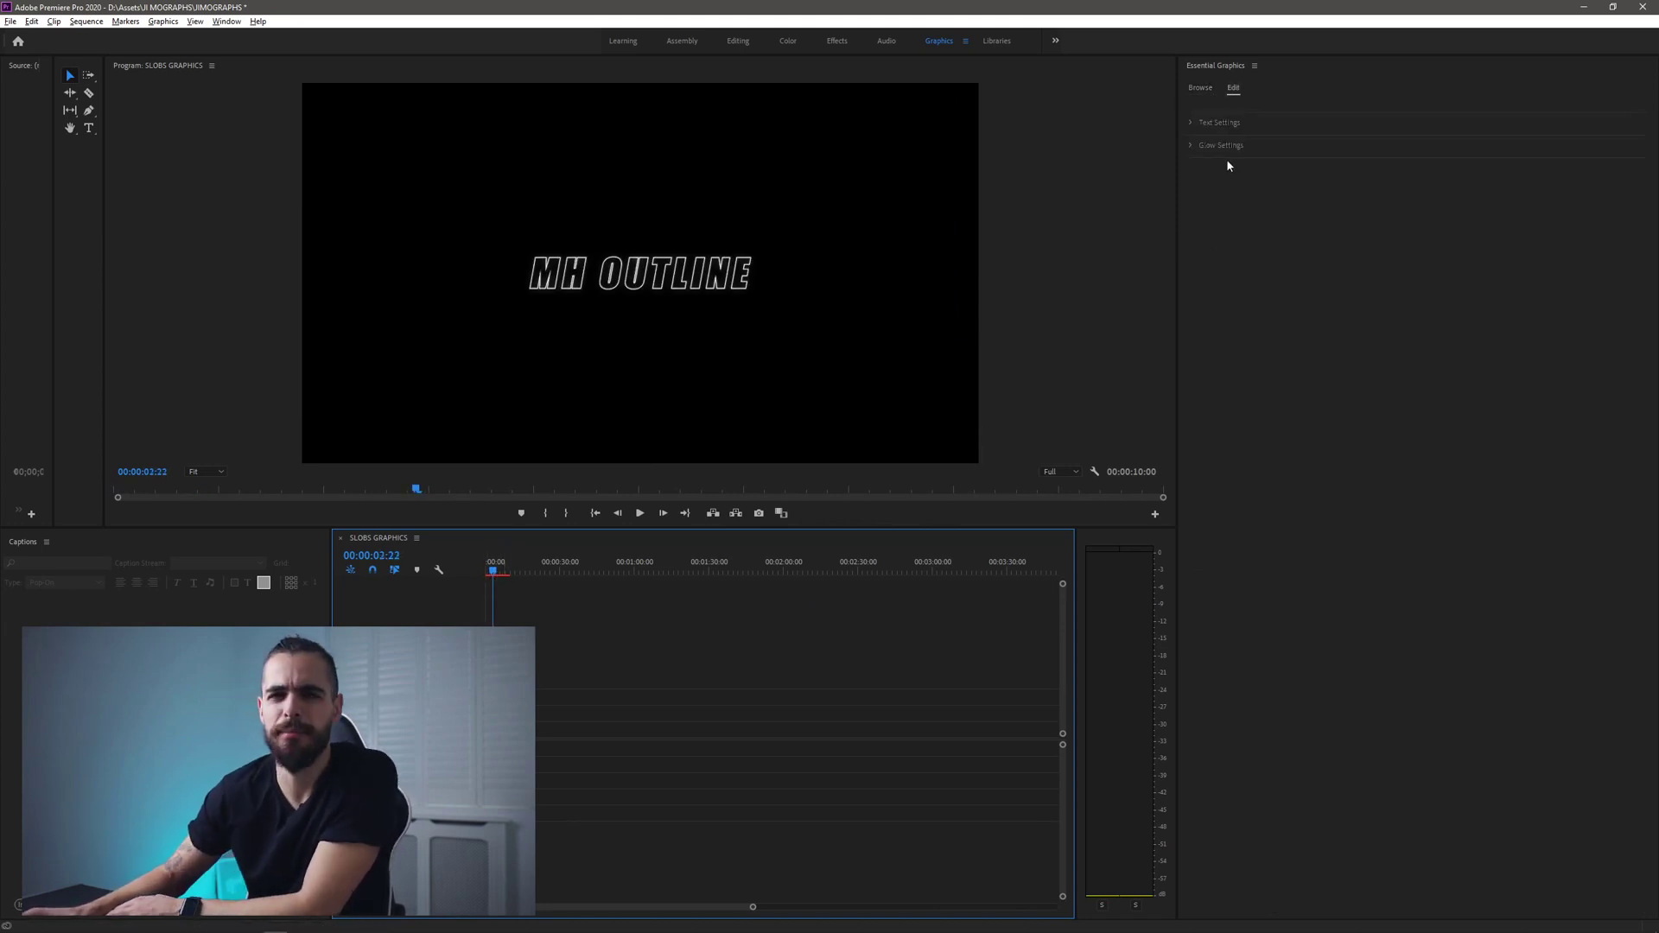
{"action": "left_click", "coordinate": [1199, 89]}
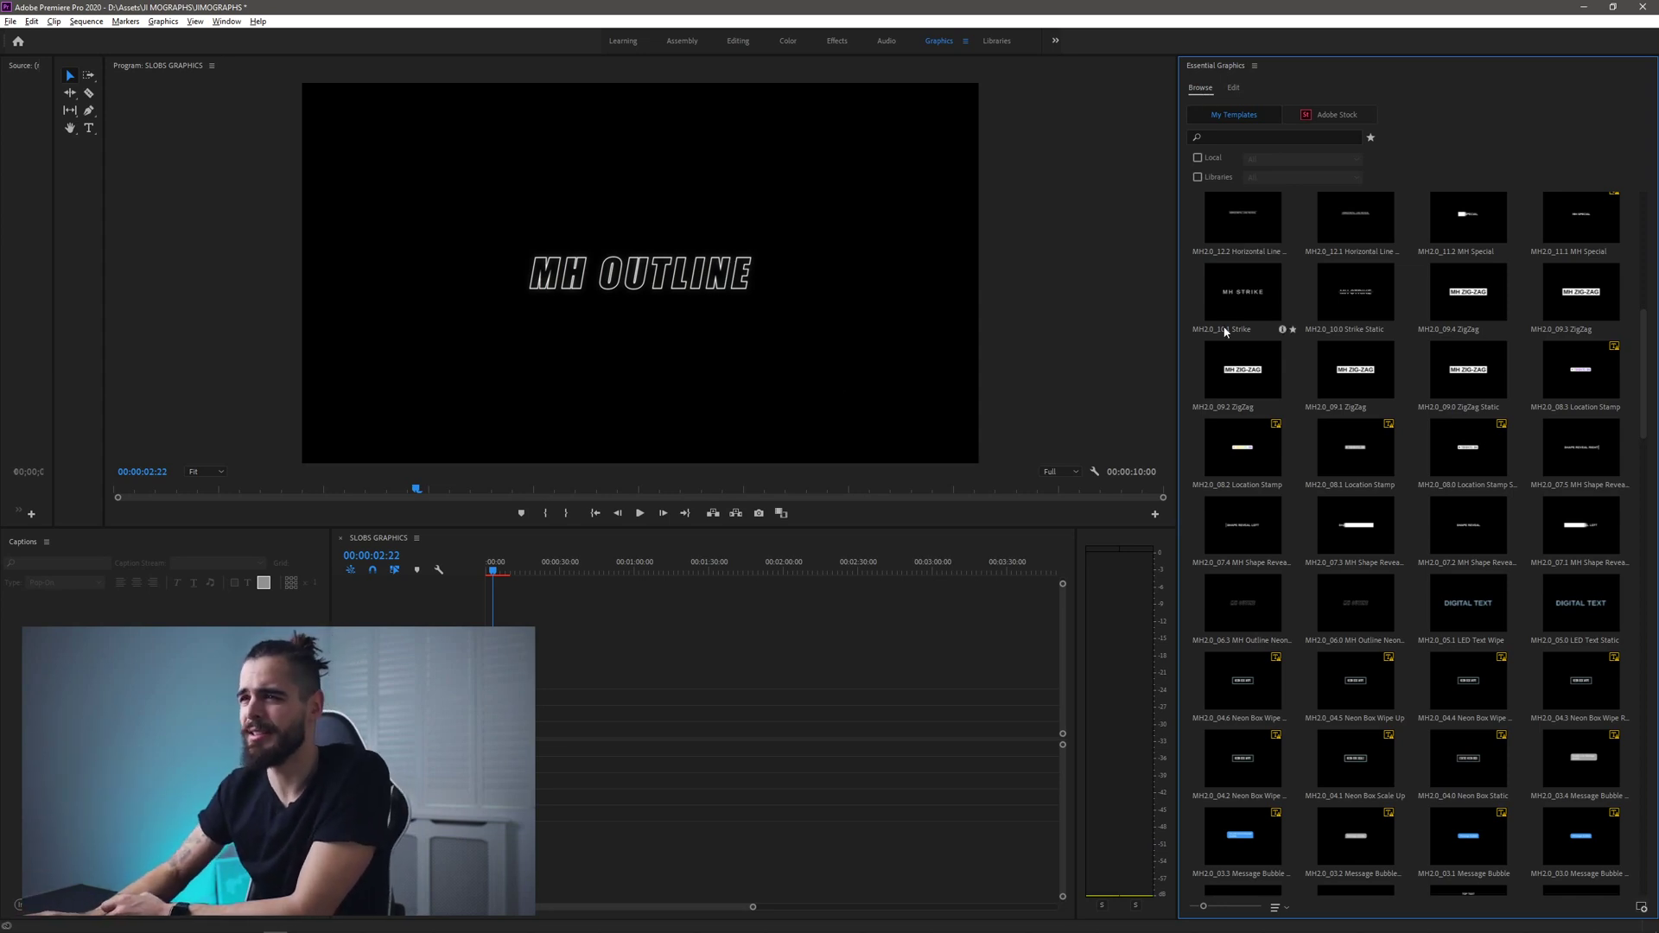
- Replace the title's source text 'MH OUTLINE' with 'SUBSCRIBE' in Text Settings
{"action": "left_click", "coordinate": [1233, 89]}
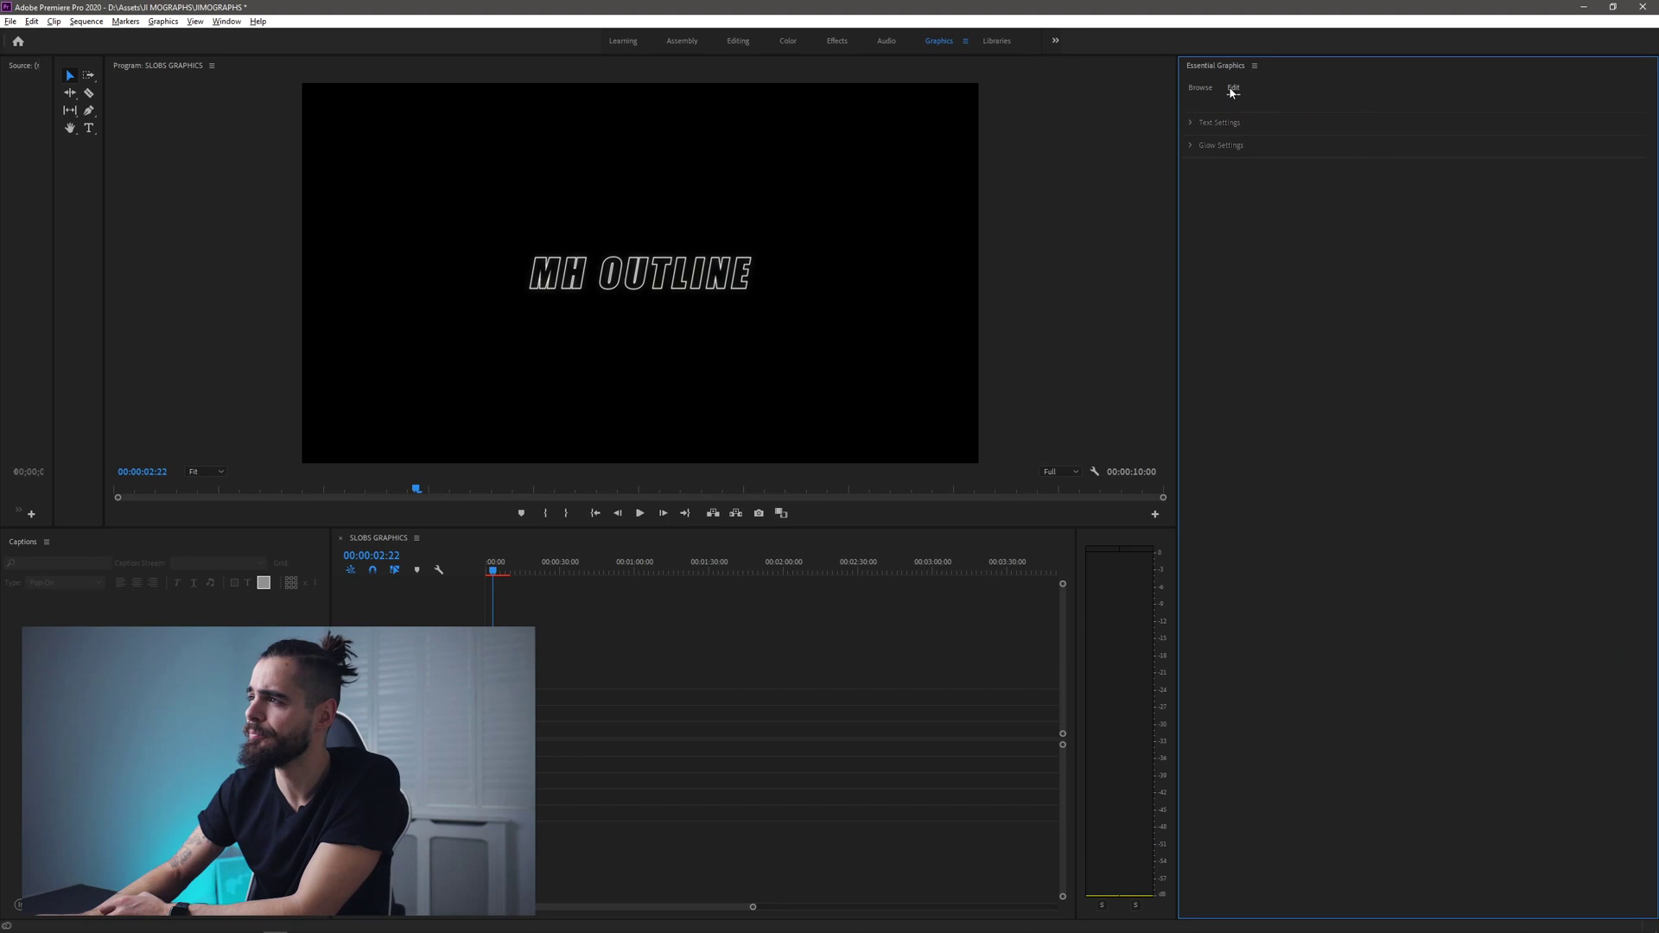
{"action": "left_click", "coordinate": [1192, 122]}
{"action": "triple_click", "coordinate": [1227, 156]}
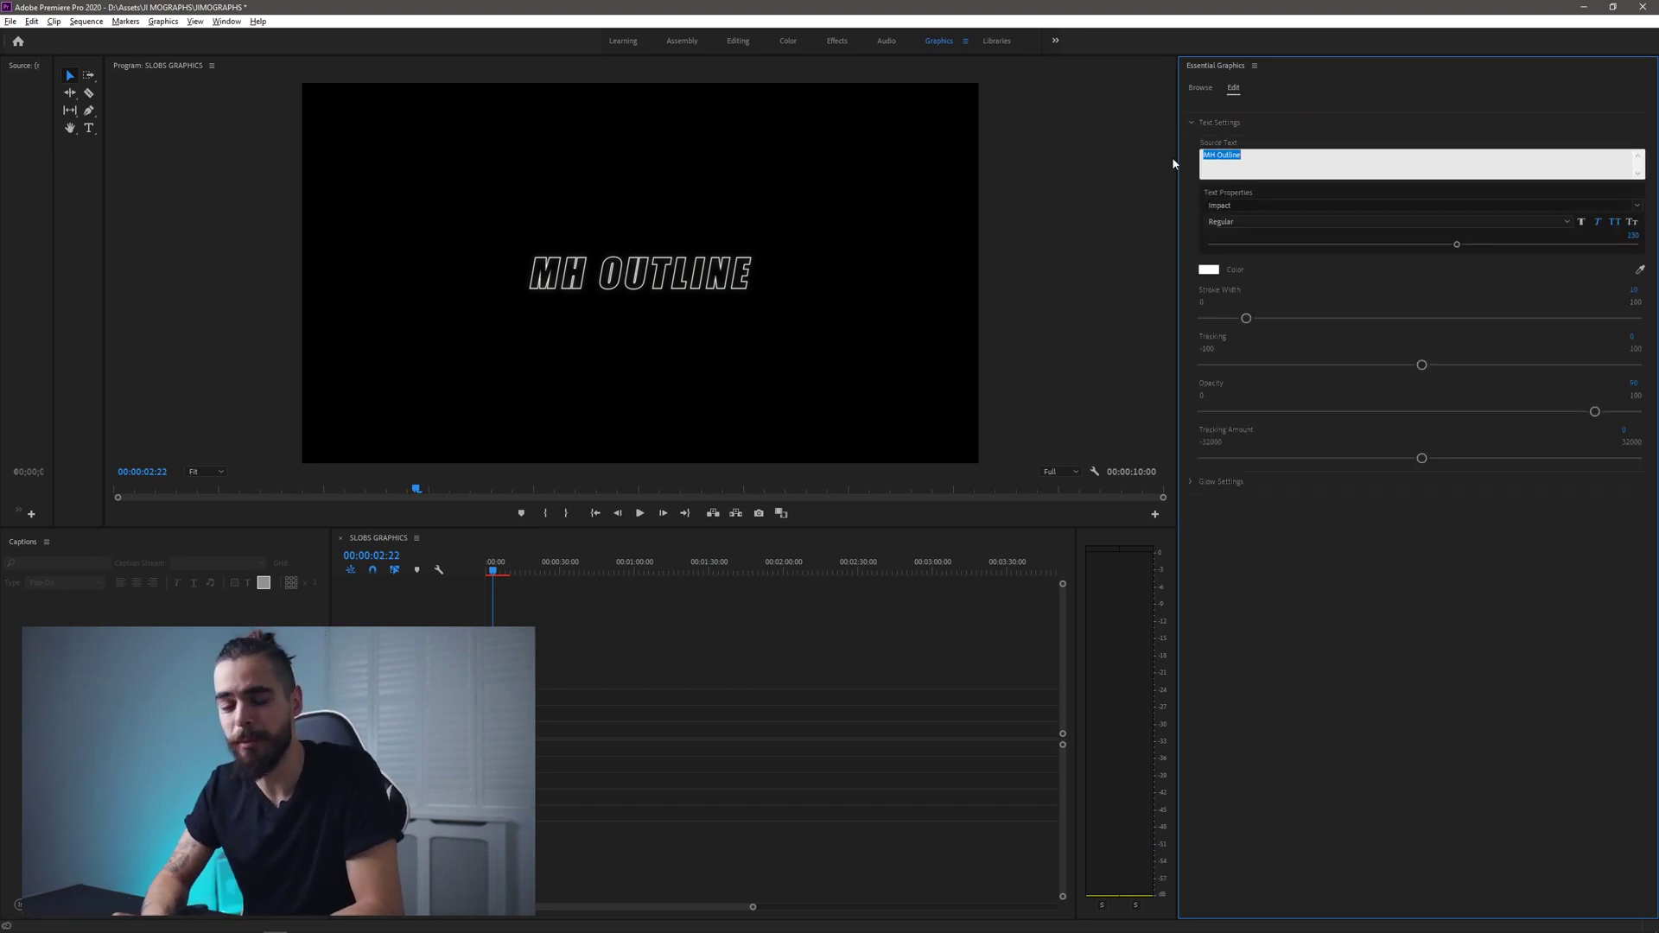
{"action": "type", "text": "SUBSCRIBE"}
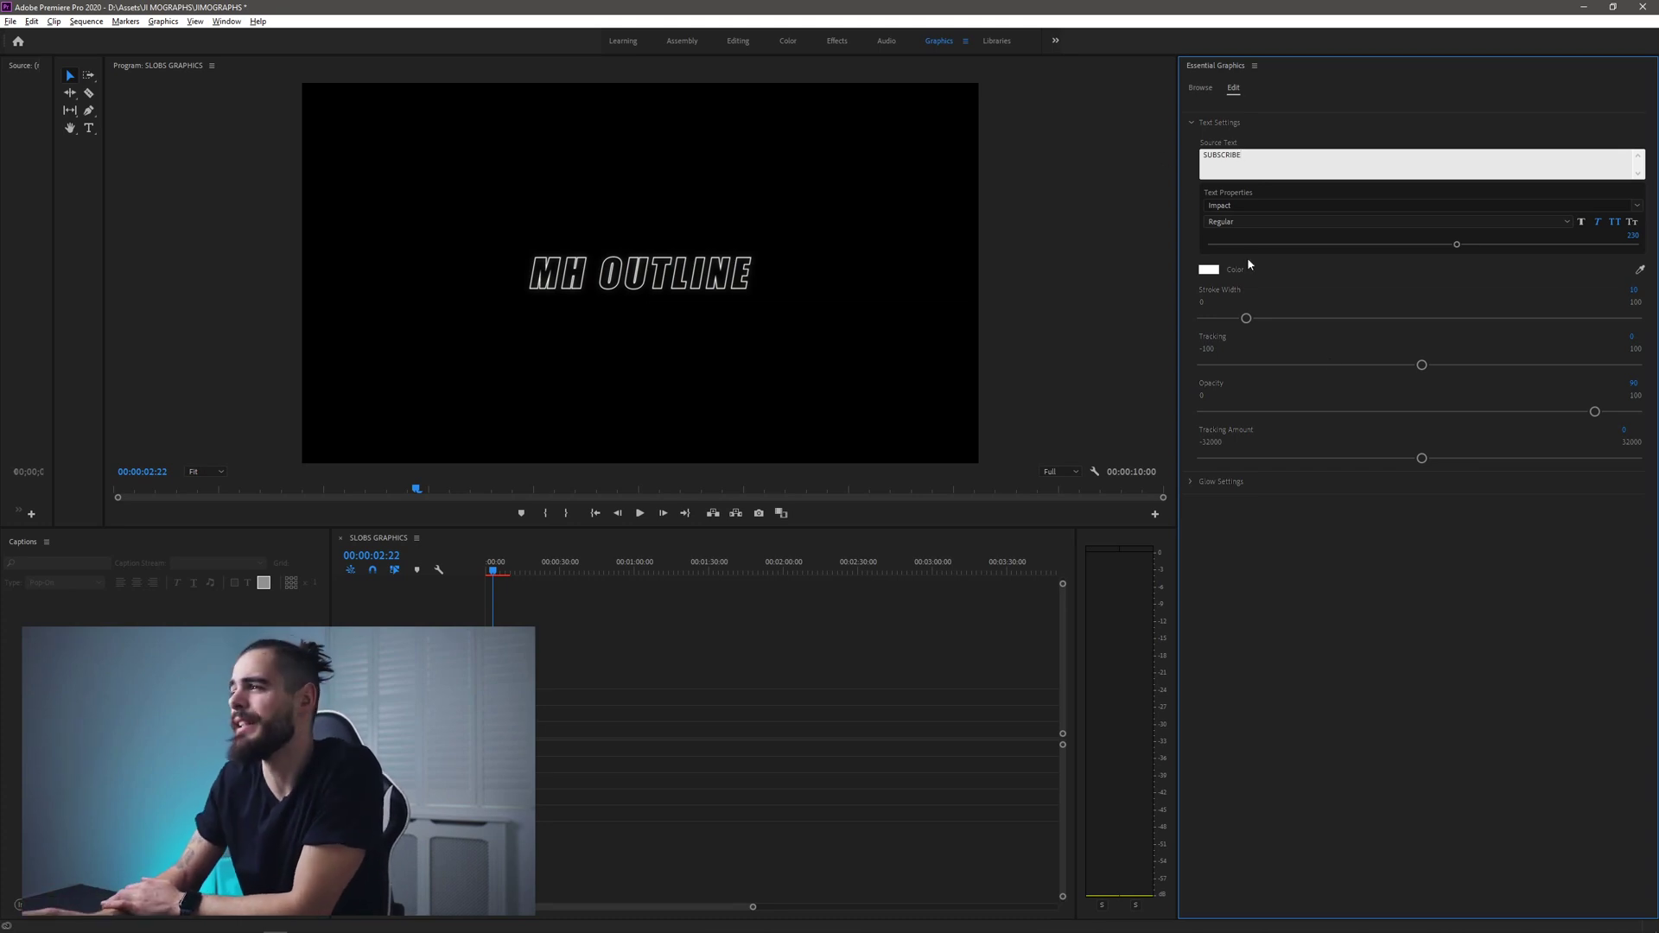
{"action": "left_click", "coordinate": [1319, 519]}
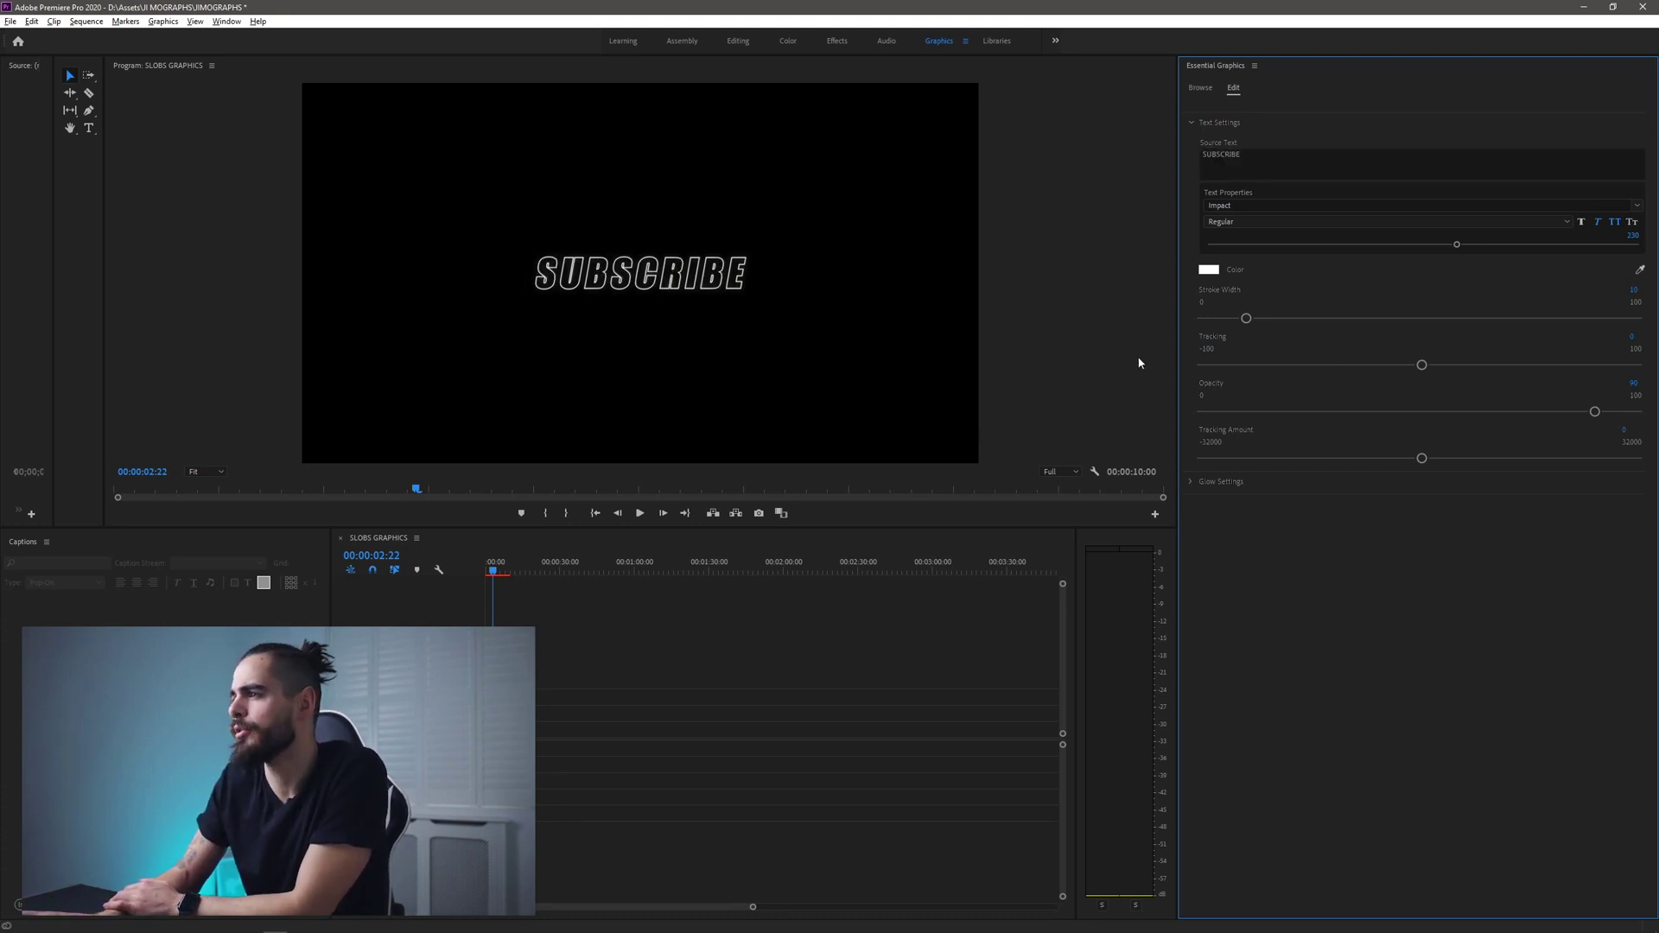
- Set the glow colour to orange FF8A00, raise glow opacity and widen the spread
{"action": "left_click", "coordinate": [1194, 123]}
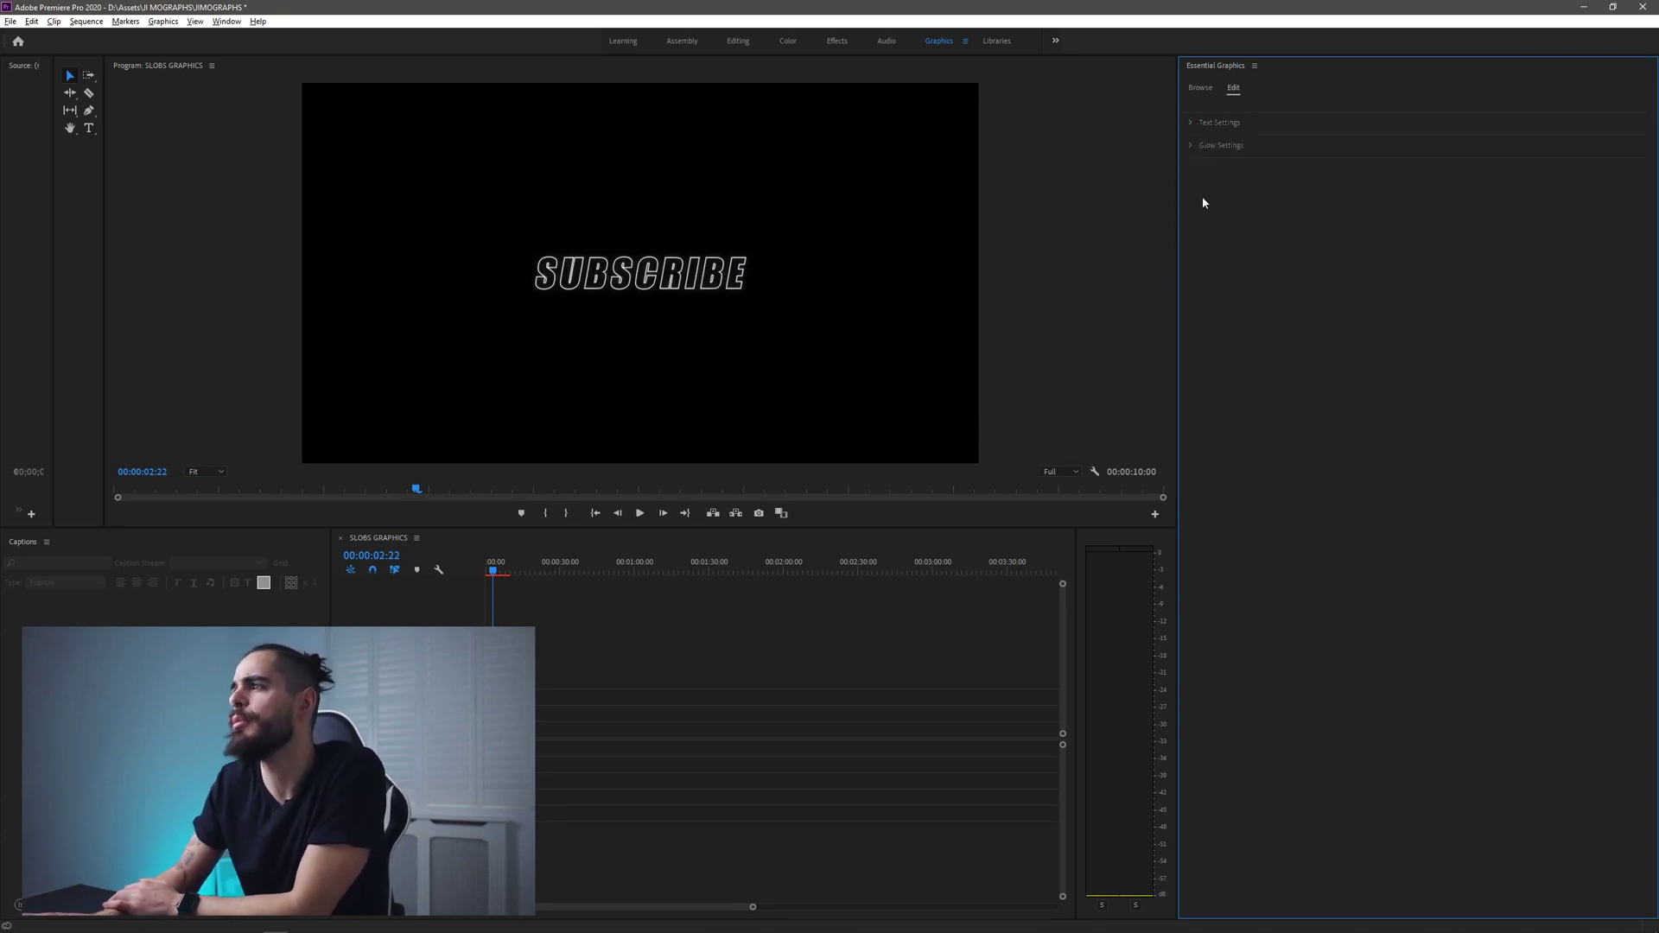
{"action": "left_click", "coordinate": [1191, 145]}
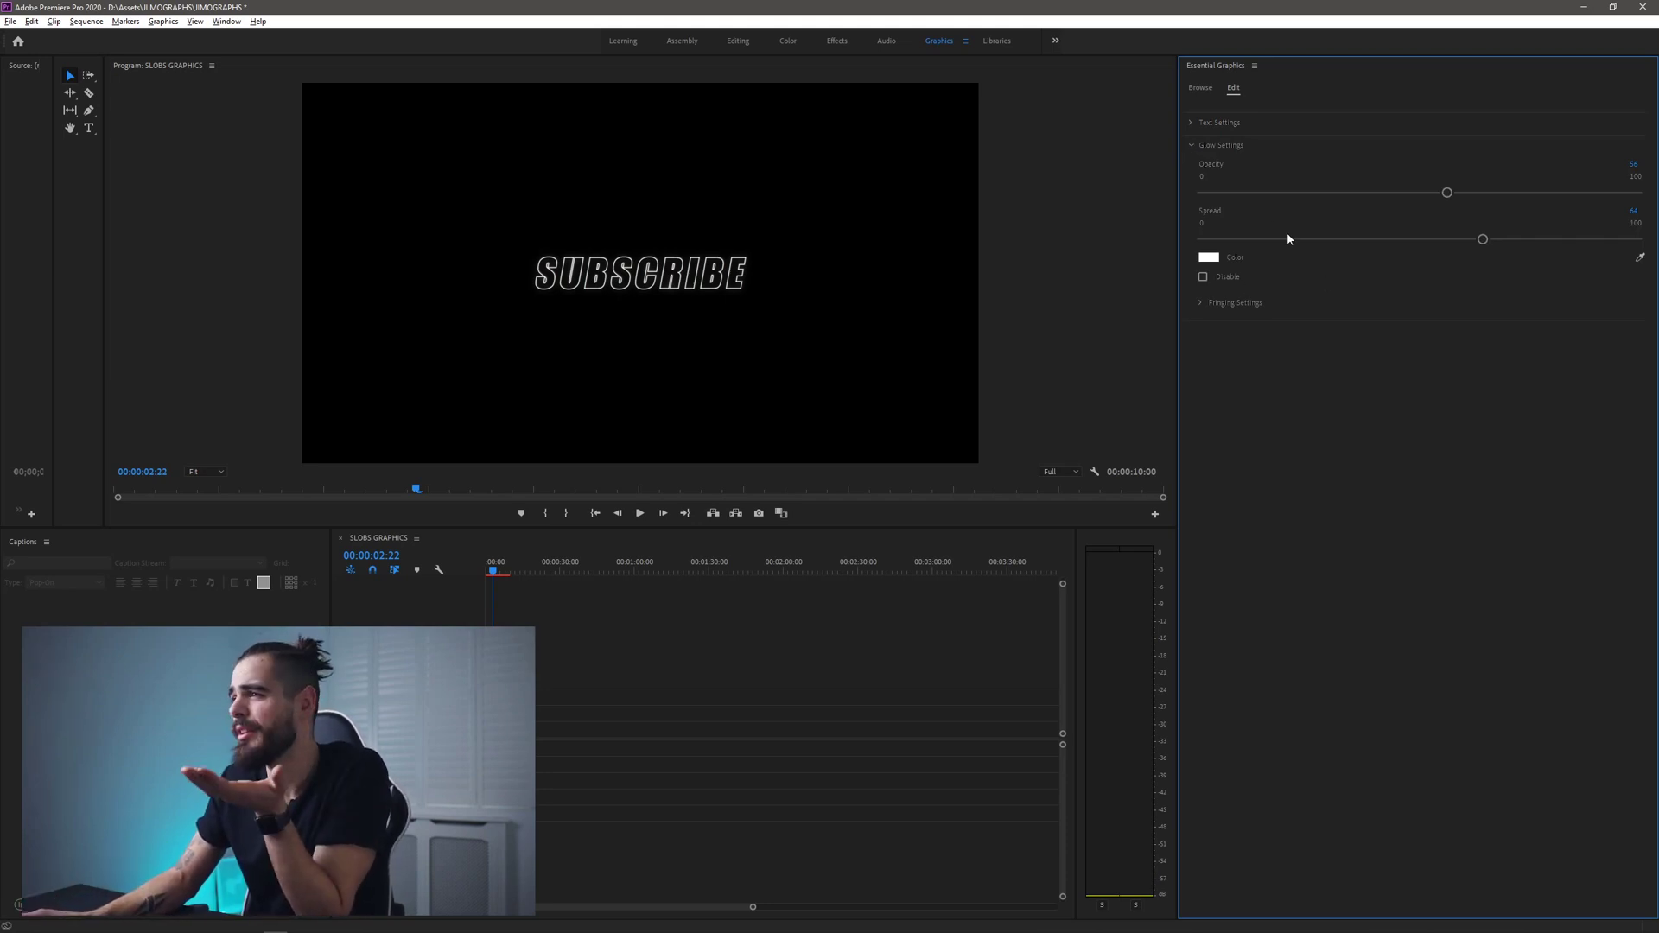
{"action": "left_click_drag", "start_coordinate": [1444, 194], "coordinate": [1488, 193]}
{"action": "left_click", "coordinate": [1207, 258]}
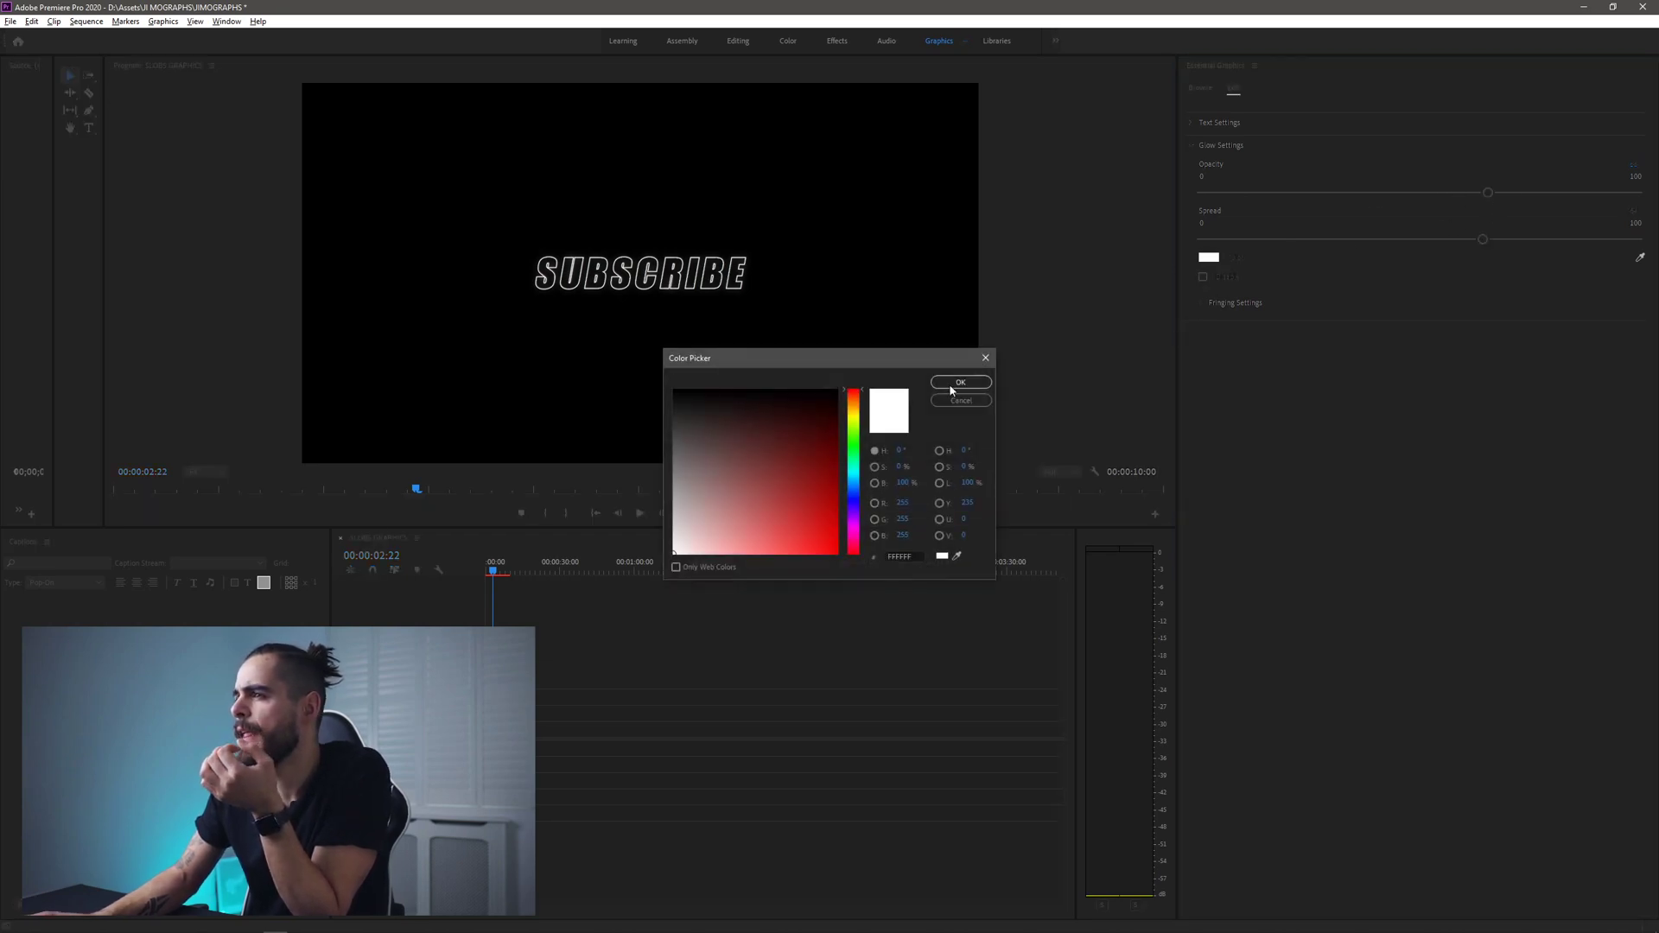
{"action": "left_click_drag", "start_coordinate": [847, 503], "coordinate": [854, 537]}
{"action": "left_click_drag", "start_coordinate": [868, 457], "coordinate": [863, 409]}
{"action": "left_click", "coordinate": [838, 390]}
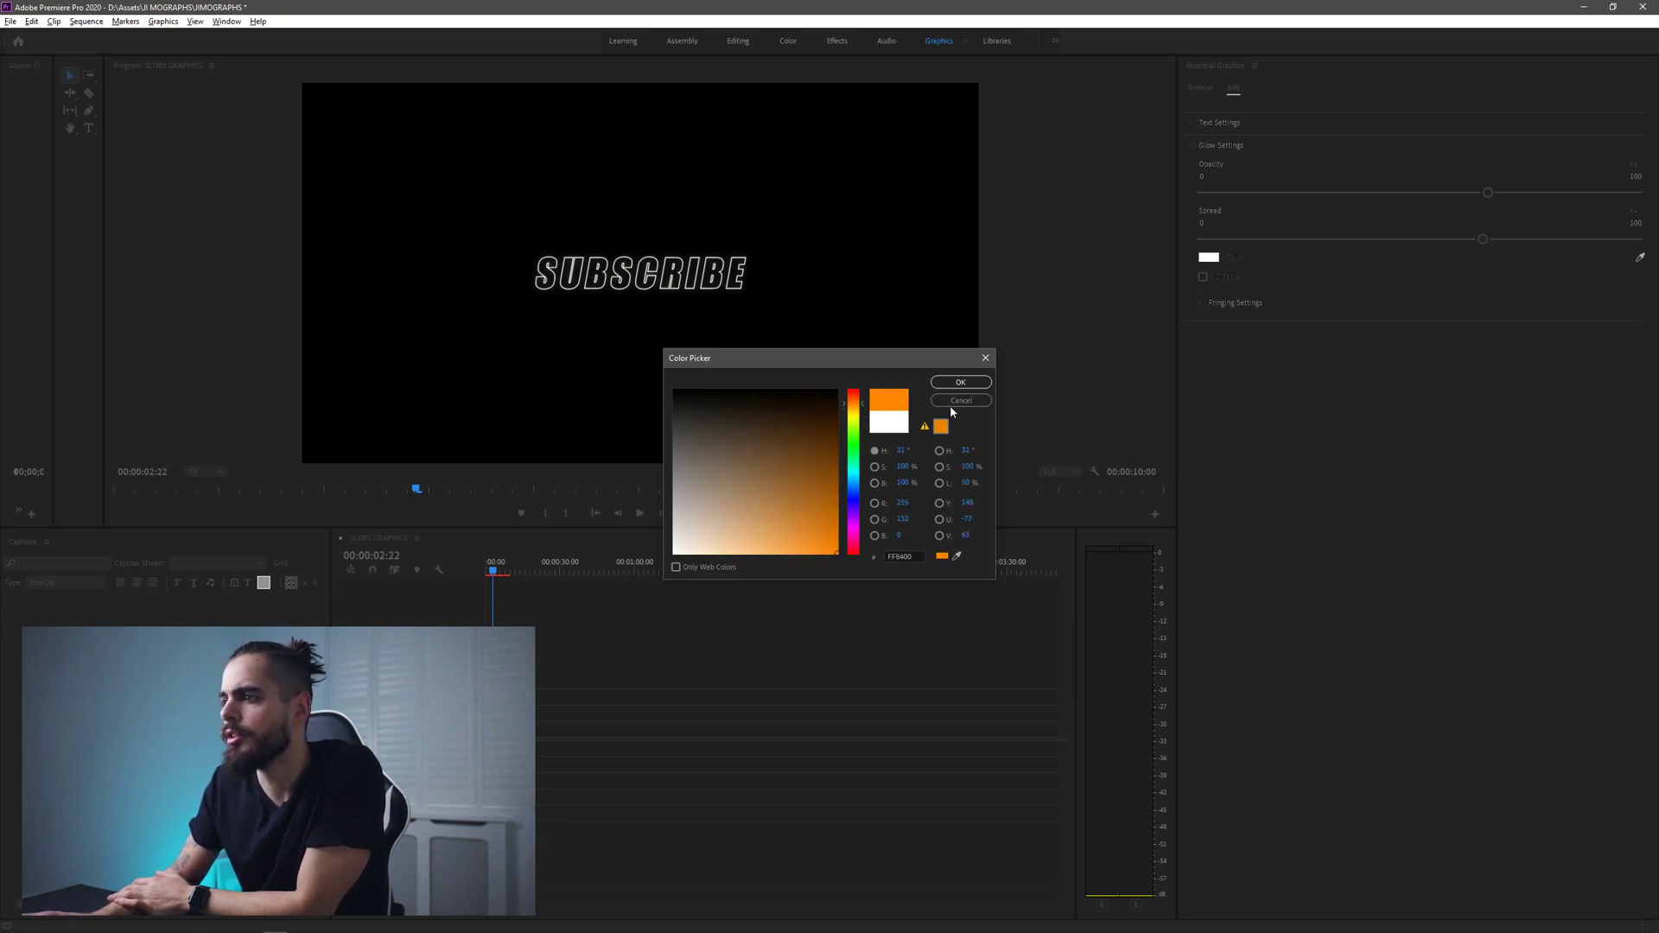
{"action": "left_click", "coordinate": [958, 381]}
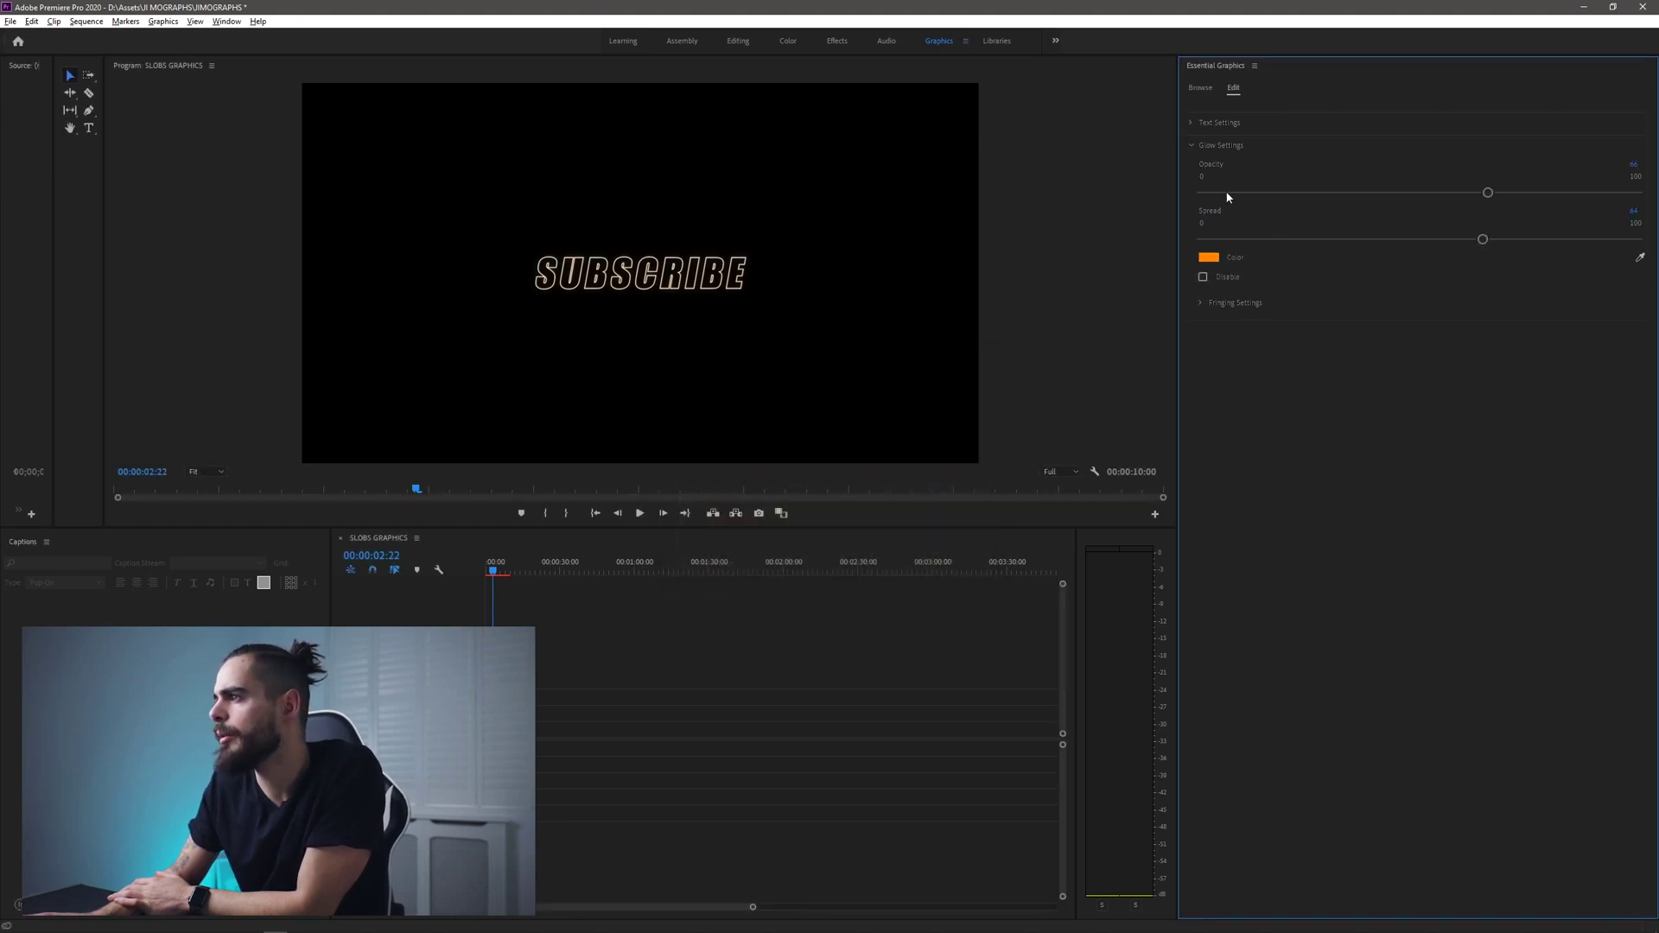
{"action": "left_click_drag", "start_coordinate": [1497, 236], "coordinate": [1553, 238]}
{"action": "left_click_drag", "start_coordinate": [1487, 194], "coordinate": [1433, 212]}
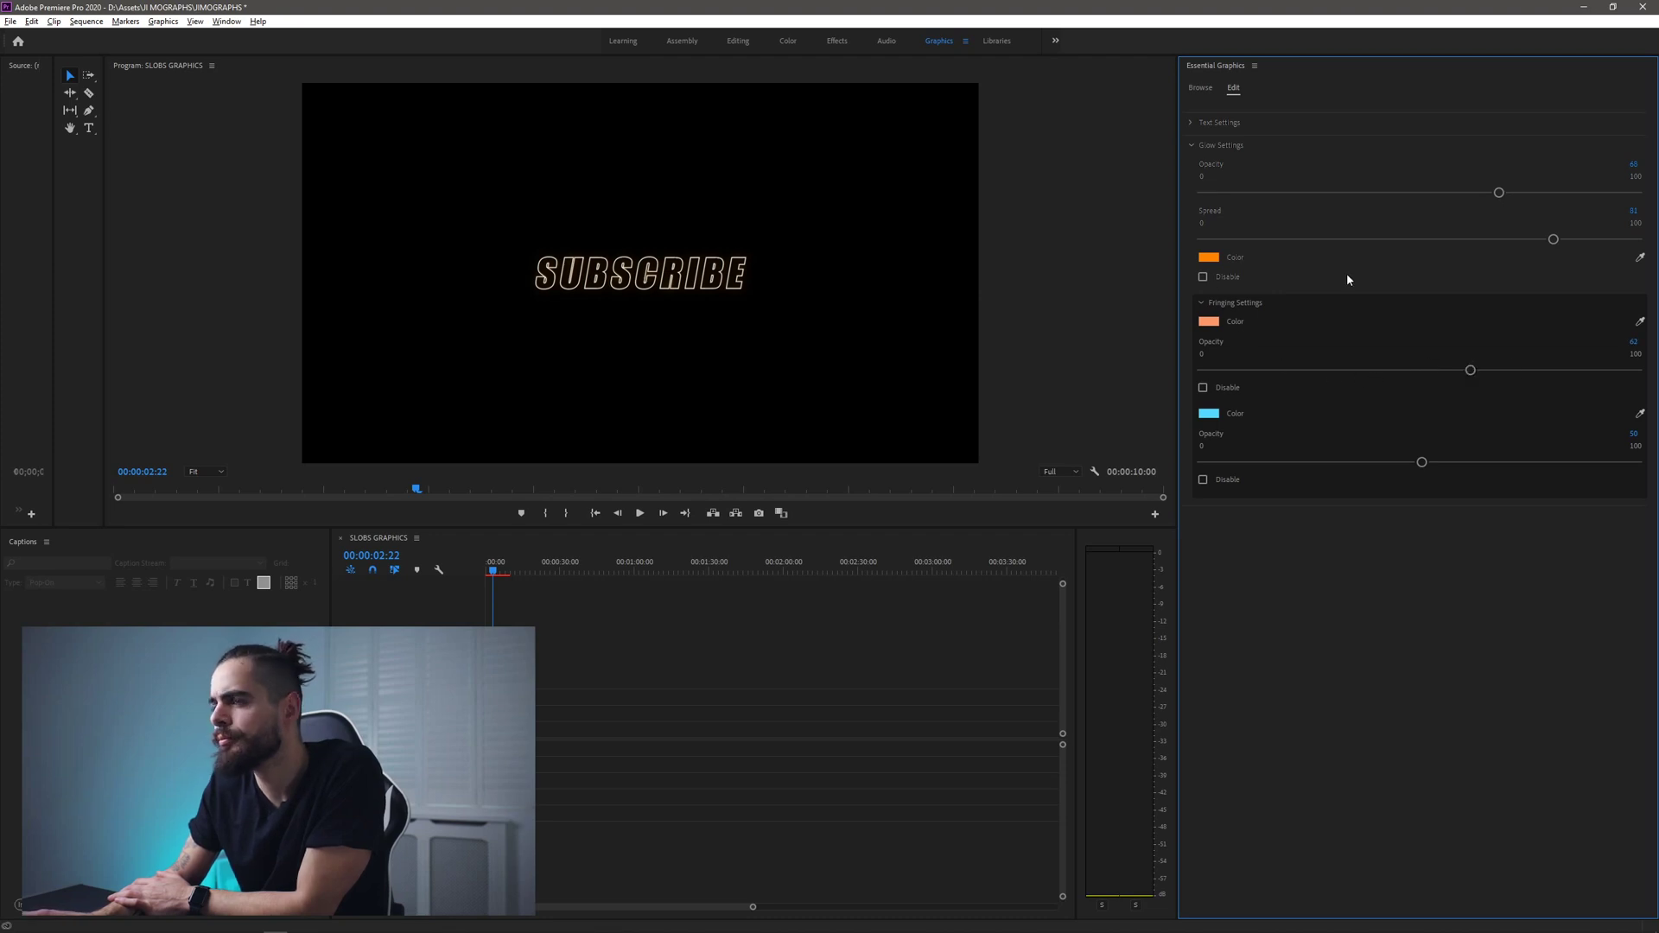
- Change the SUBSCRIBE text colour to orange FFAE00
{"action": "left_click", "coordinate": [1192, 122]}
{"action": "left_click", "coordinate": [1209, 270]}
{"action": "left_click_drag", "start_coordinate": [837, 525], "coordinate": [851, 525]}
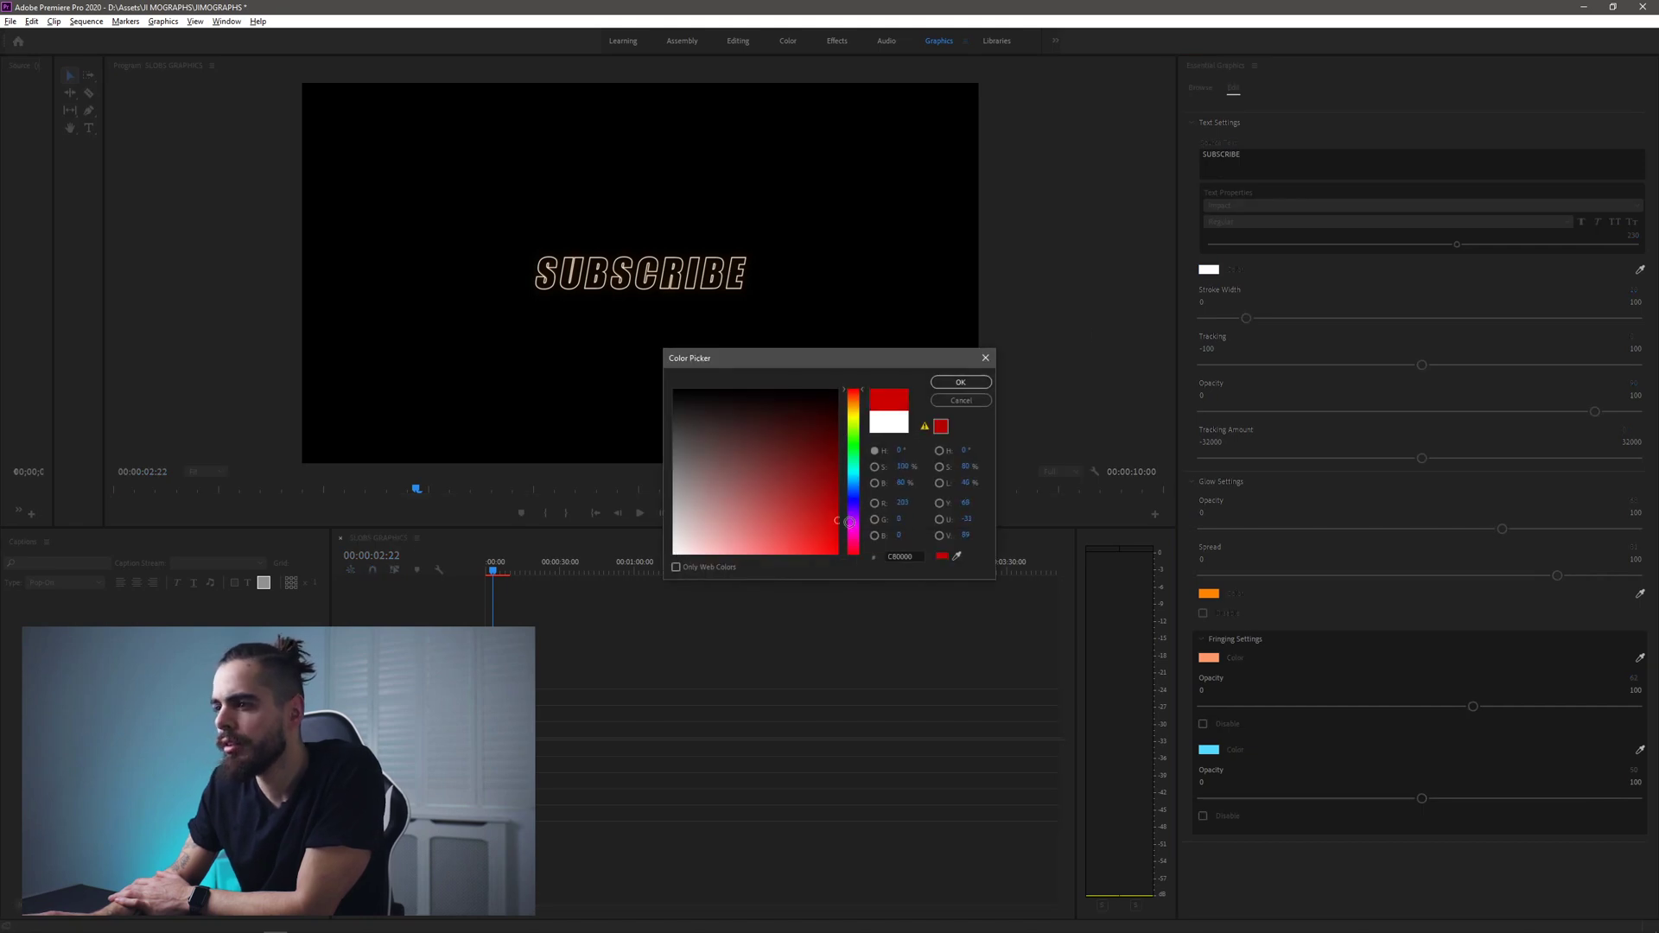
{"action": "left_click_drag", "start_coordinate": [856, 416], "coordinate": [857, 410]}
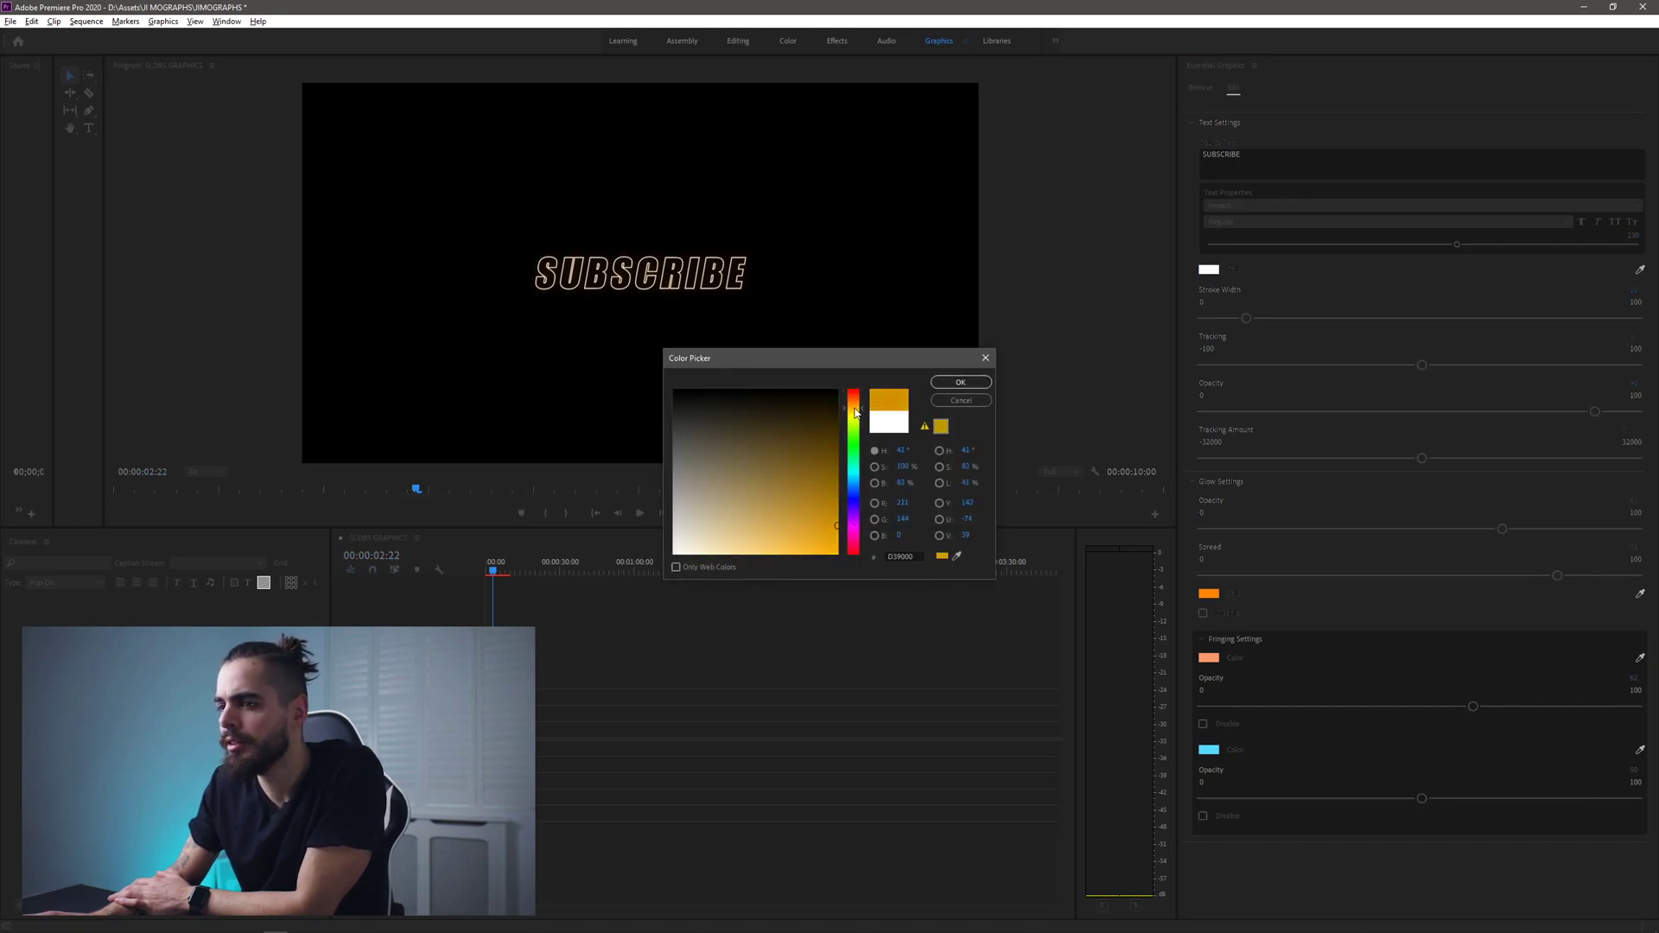
{"action": "left_click_drag", "start_coordinate": [839, 527], "coordinate": [862, 541]}
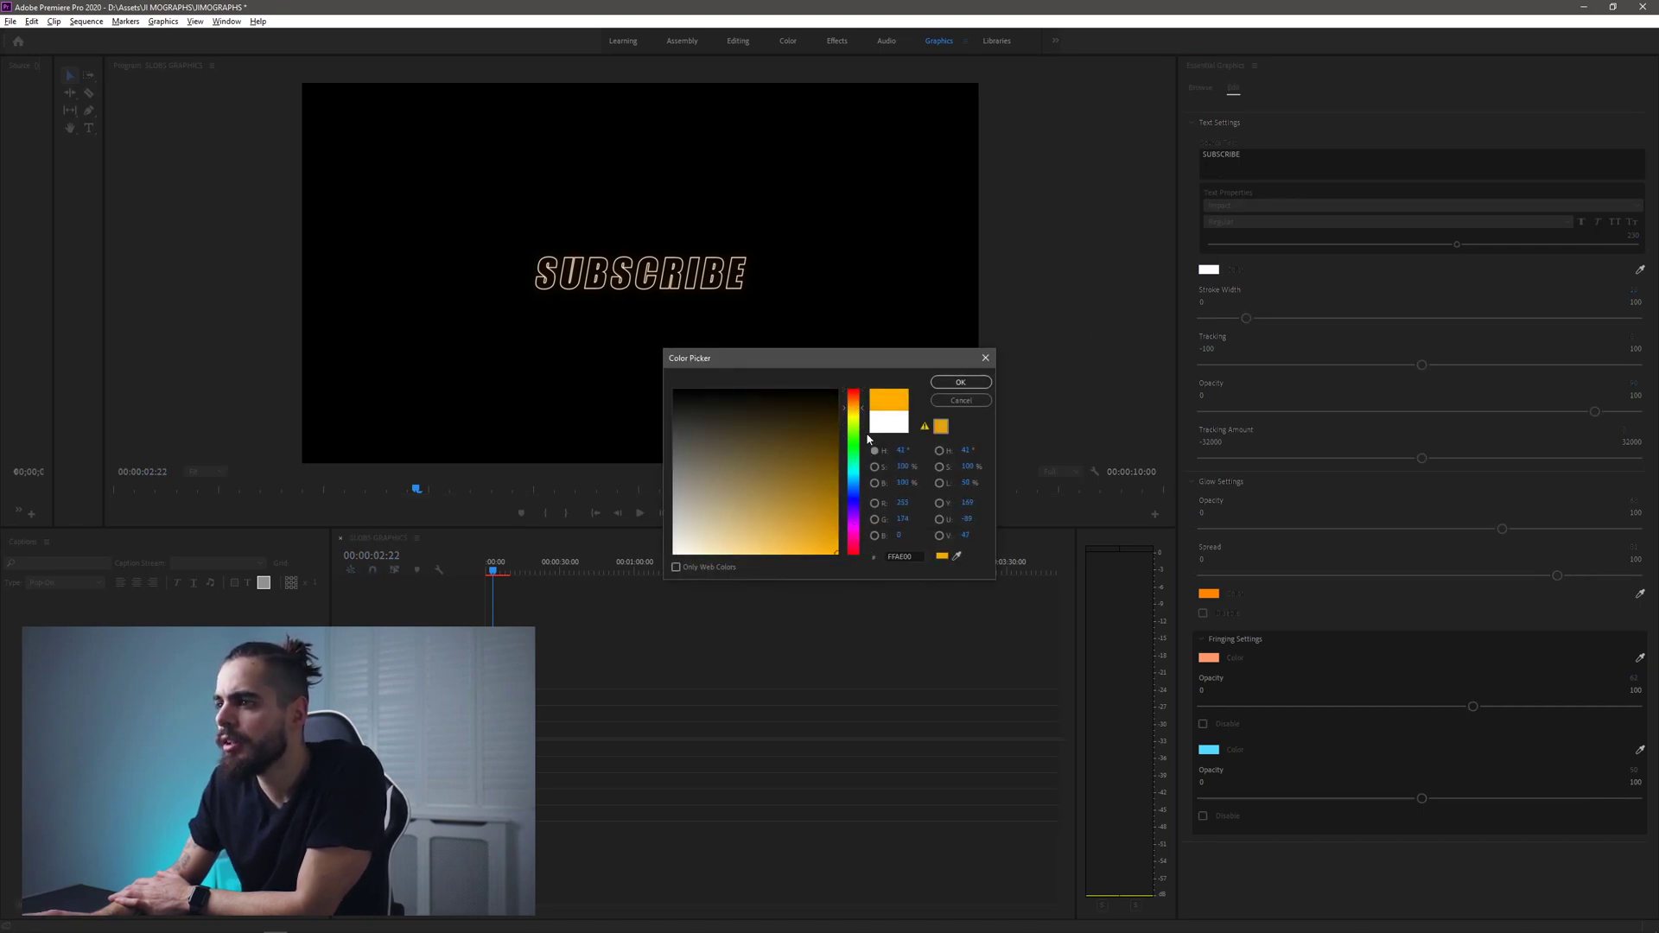
{"action": "left_click", "coordinate": [955, 385]}
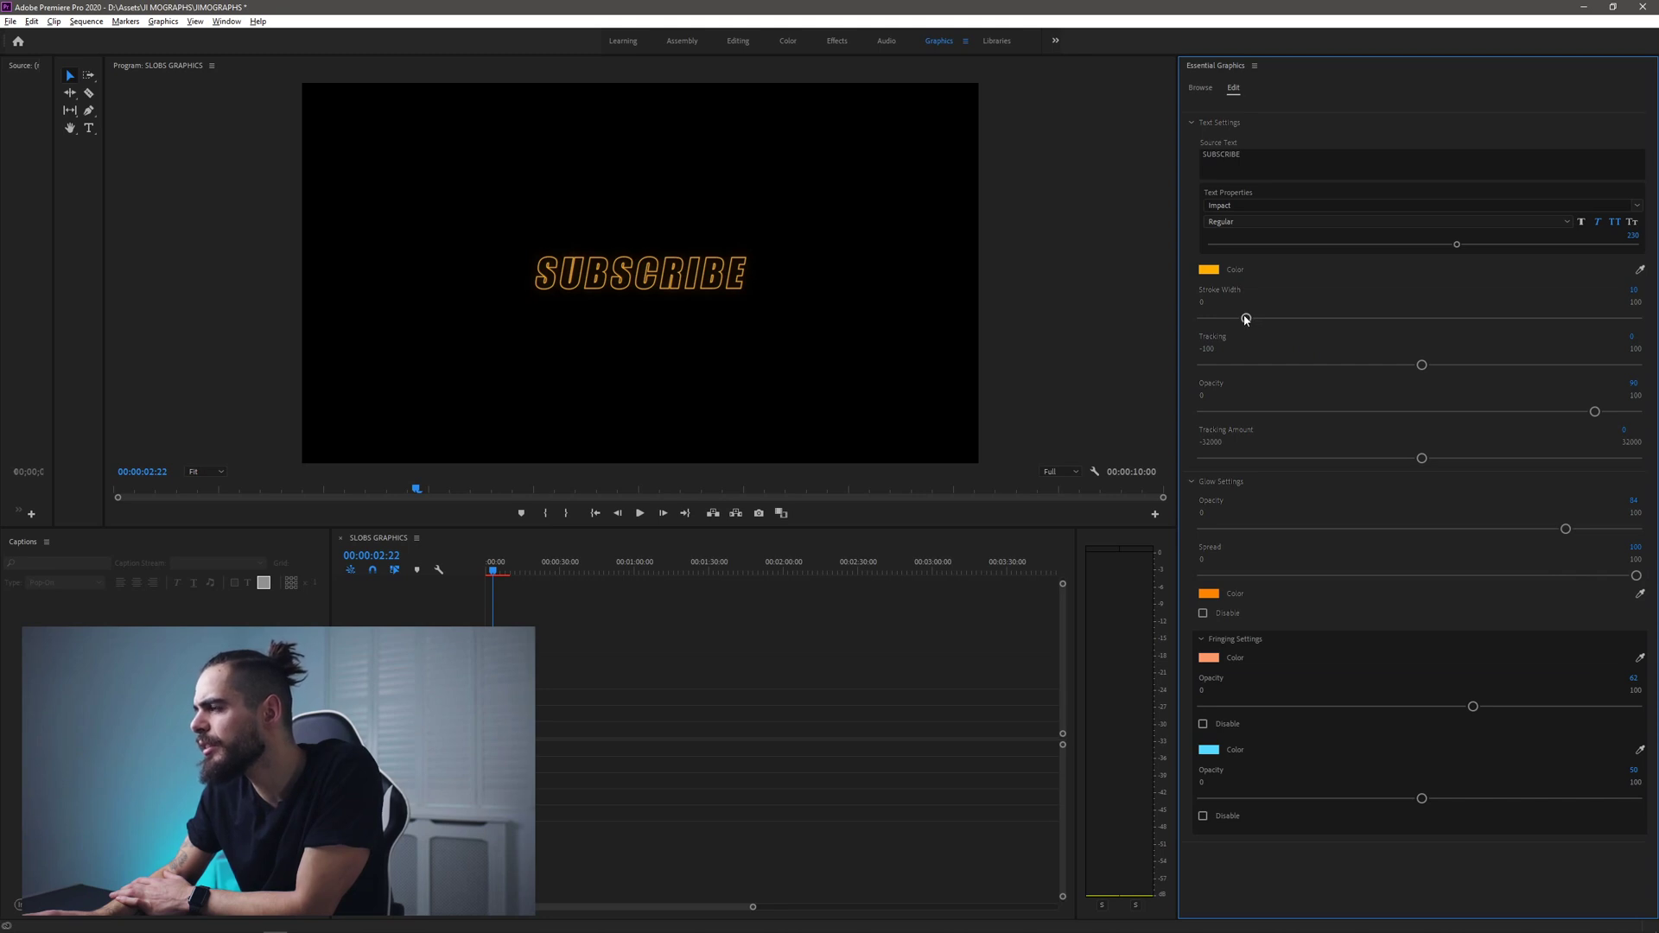
- Set the outline stroke width to 23 and the tracking to 11
{"action": "mouse_move", "coordinate": [1268, 319]}
{"action": "left_mouse_down"}
{"action": "mouse_move", "coordinate": [1438, 319]}
{"action": "mouse_move", "coordinate": [1357, 320]}
{"action": "left_mouse_up"}
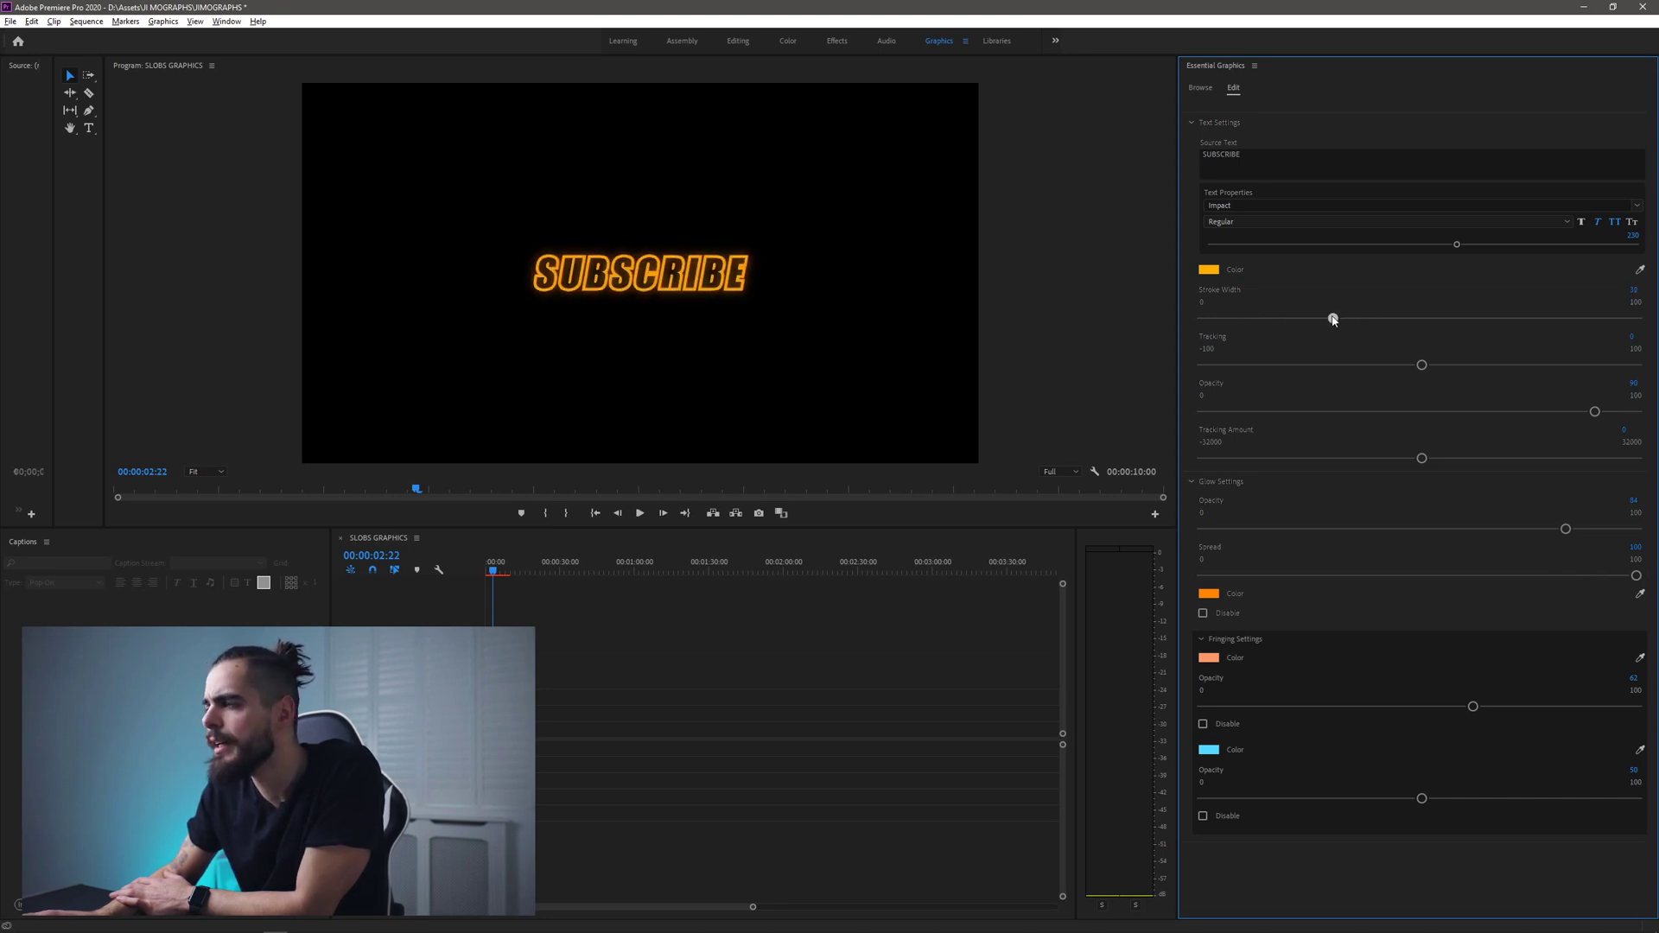
{"action": "mouse_move", "coordinate": [1422, 370]}
{"action": "left_mouse_down"}
{"action": "mouse_move", "coordinate": [1352, 364]}
{"action": "mouse_move", "coordinate": [1443, 366]}
{"action": "left_mouse_up"}
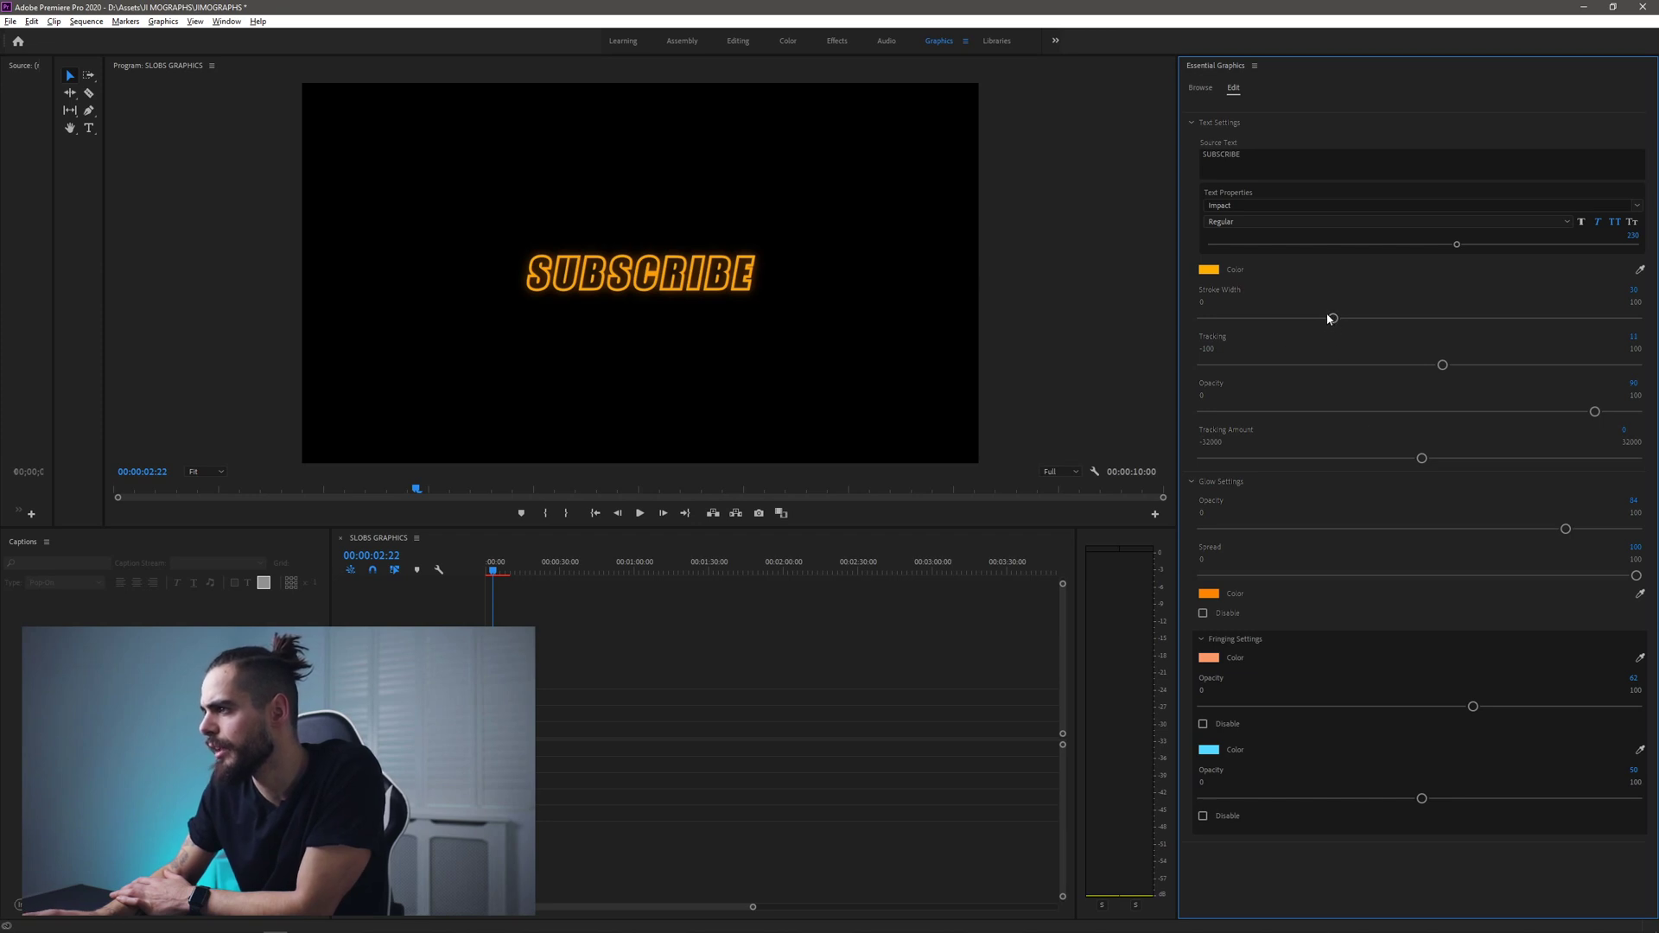
{"action": "left_click_drag", "start_coordinate": [1308, 320], "coordinate": [1302, 321]}
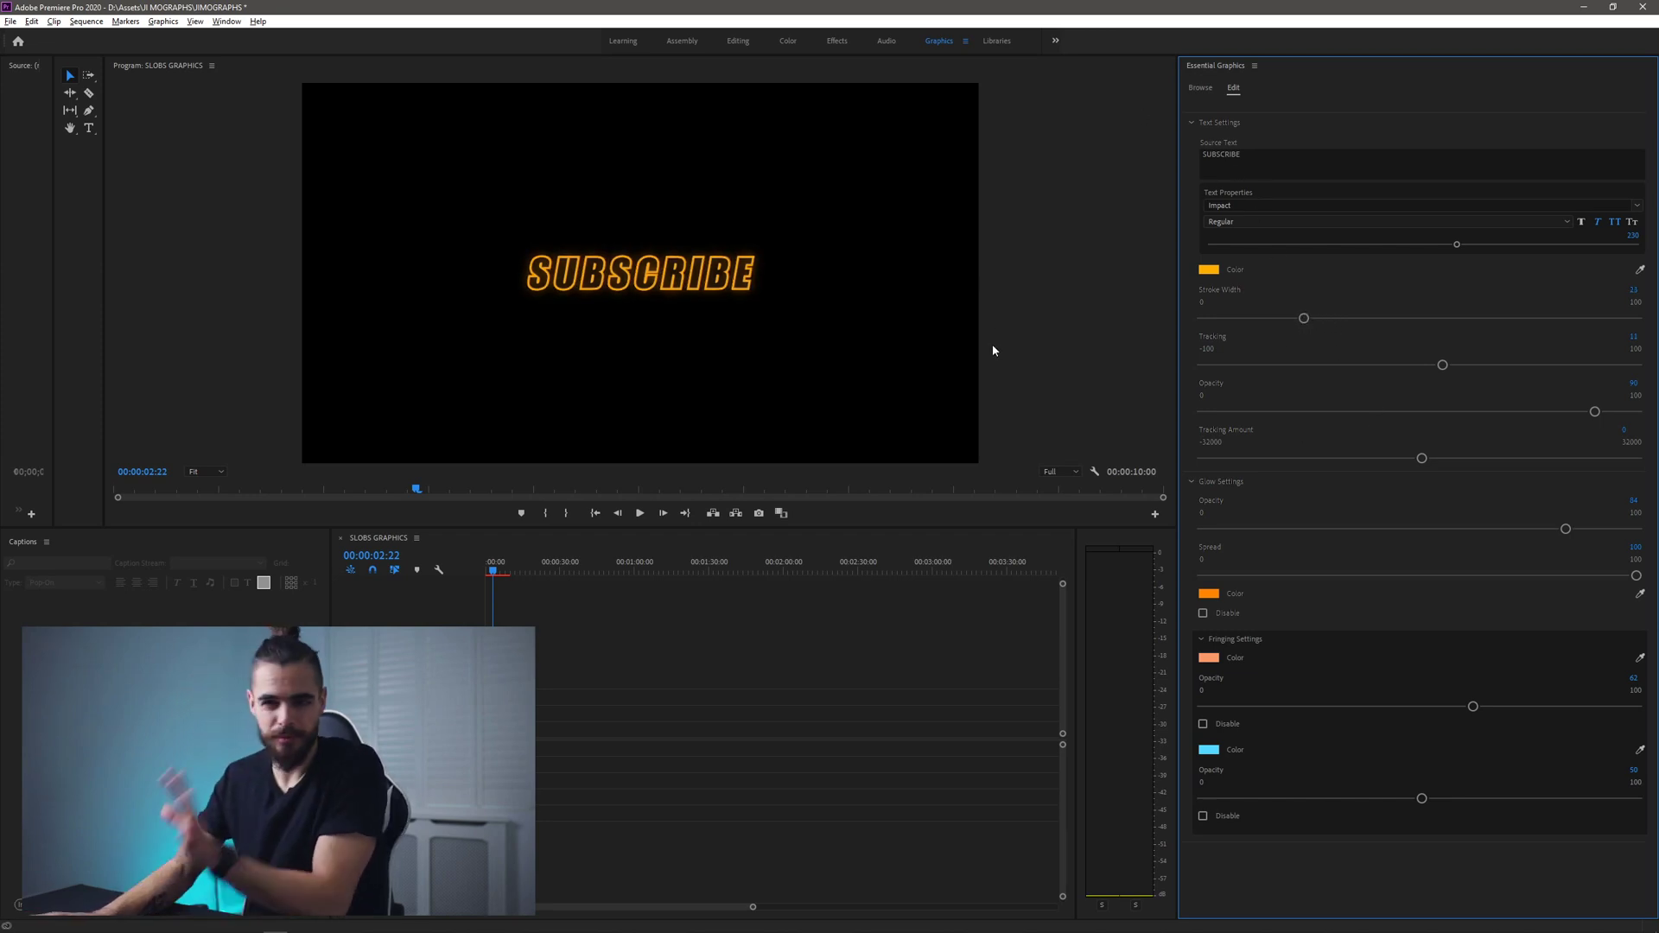
{"action": "left_click", "coordinate": [1200, 88]}
- In Effect Controls, set the graphic's scale to 70 and position to 817, 1994
{"action": "left_click", "coordinate": [676, 42]}
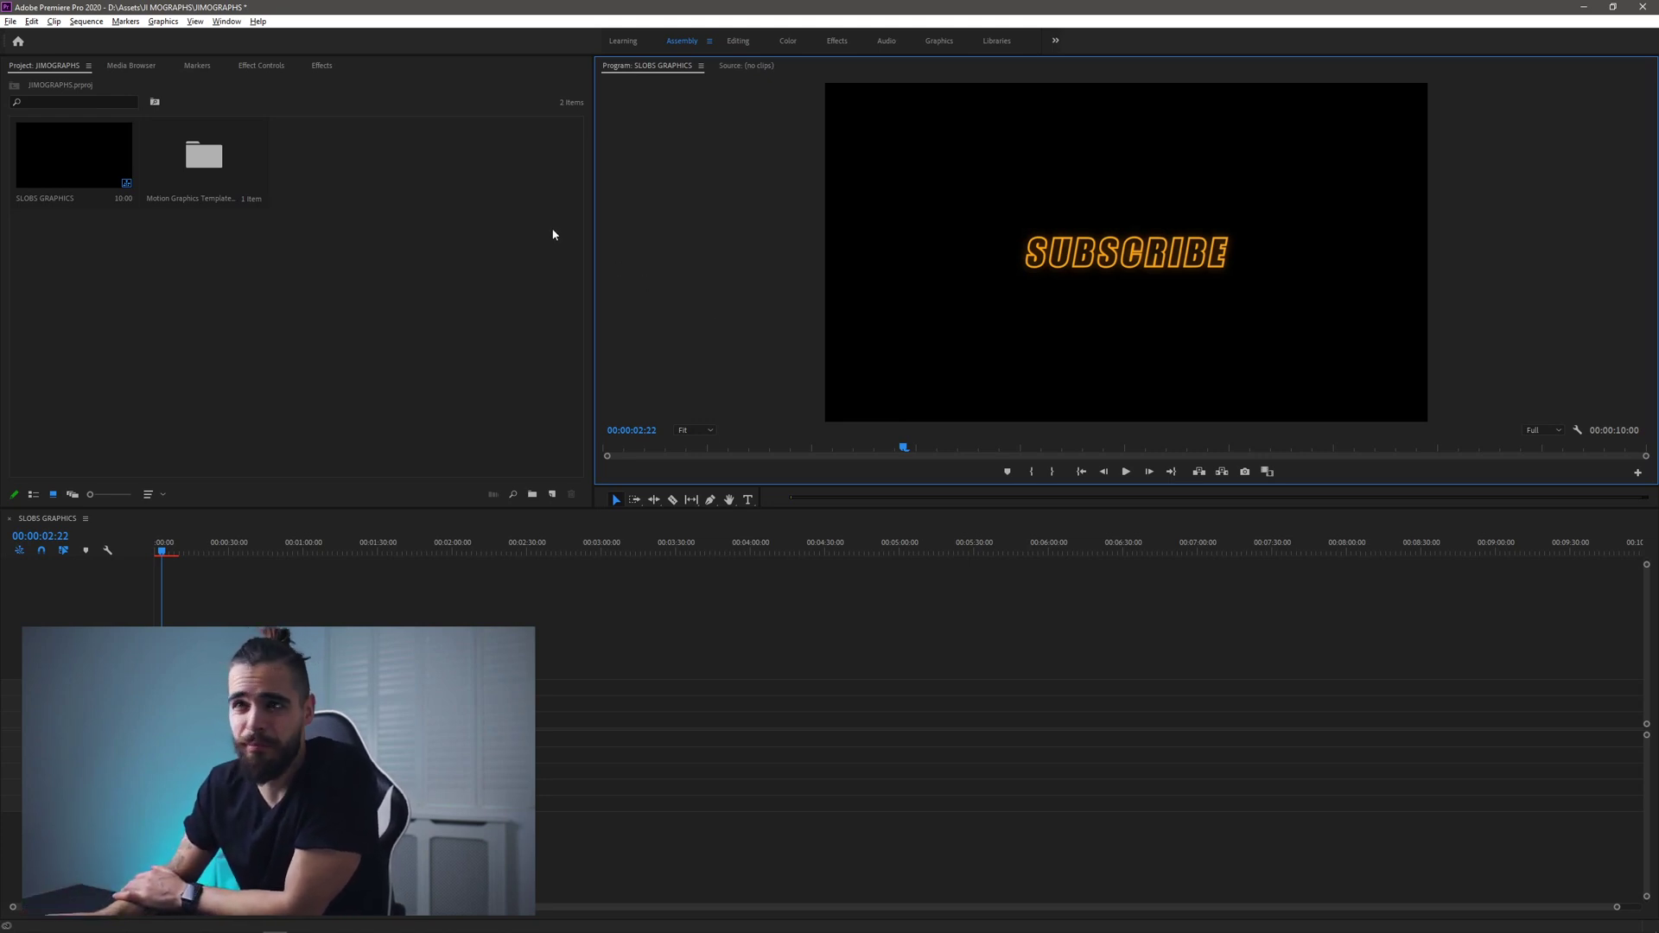
{"action": "left_click", "coordinate": [253, 67]}
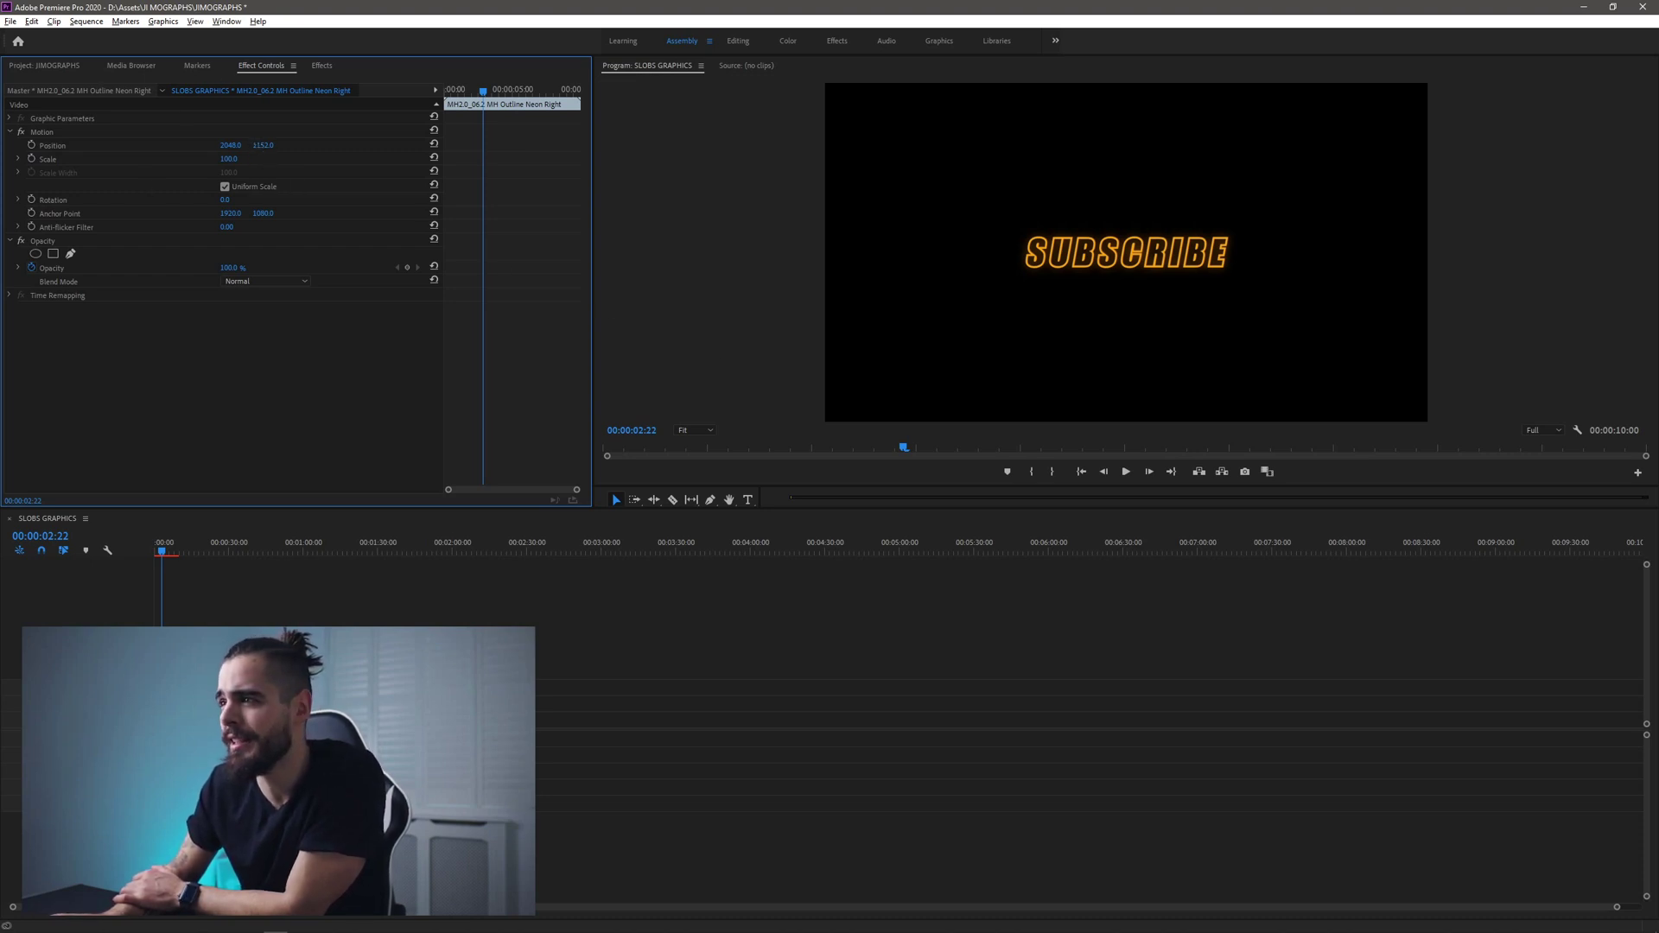
{"action": "left_click_drag", "start_coordinate": [263, 145], "coordinate": [226, 145]}
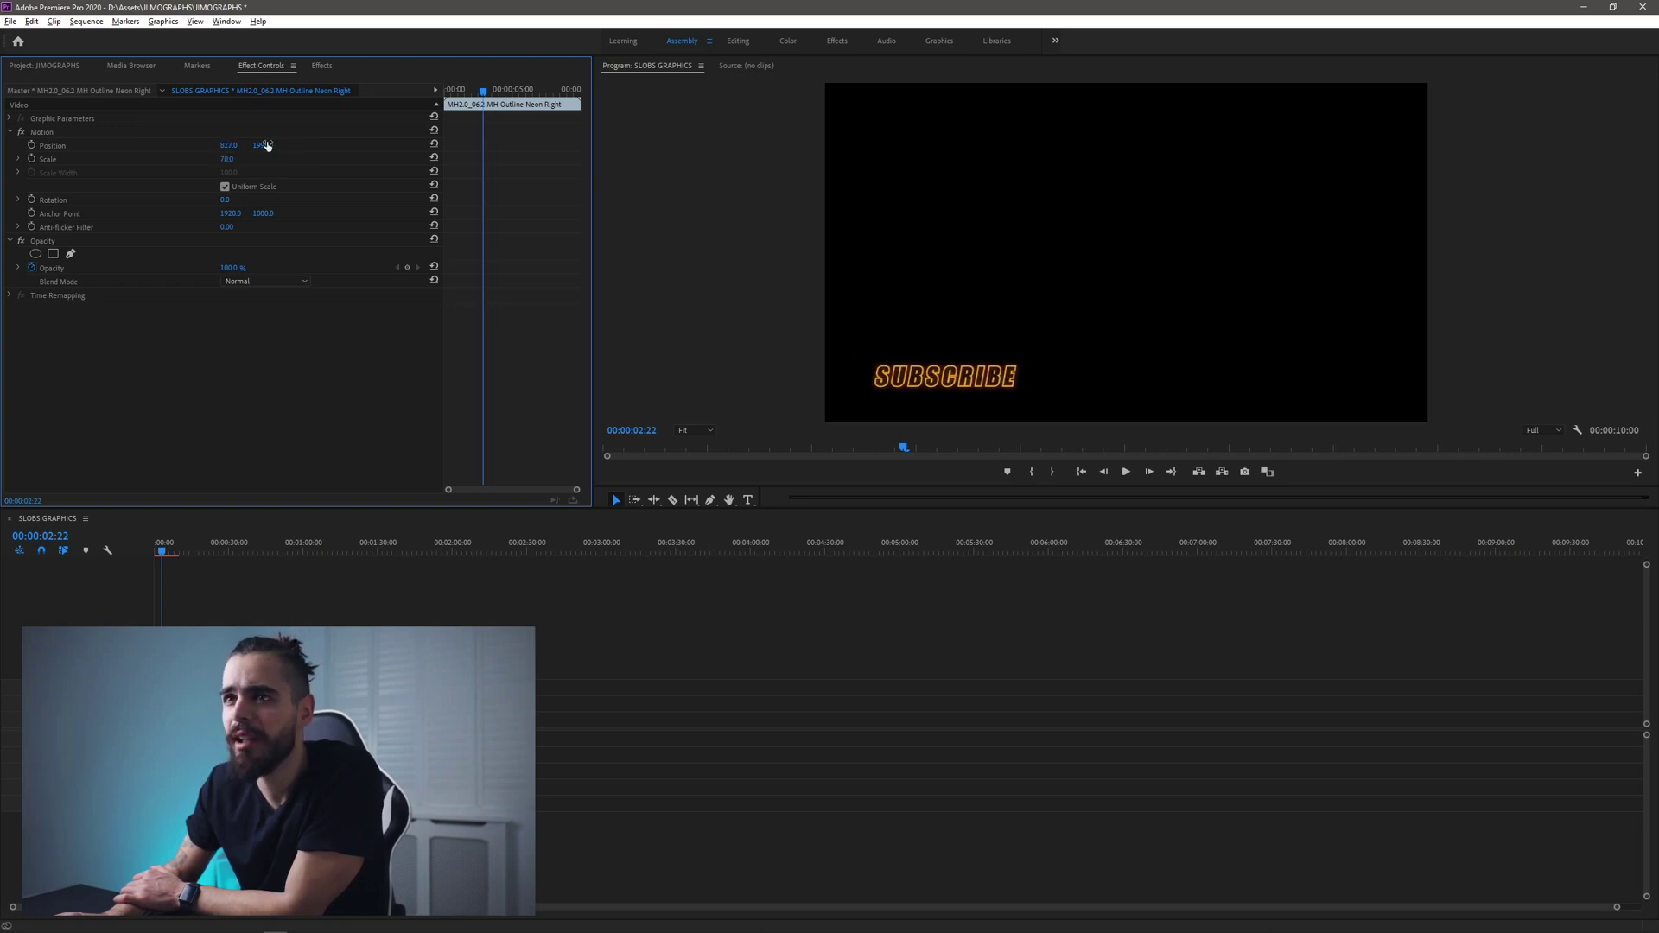
{"action": "left_click", "coordinate": [151, 553]}
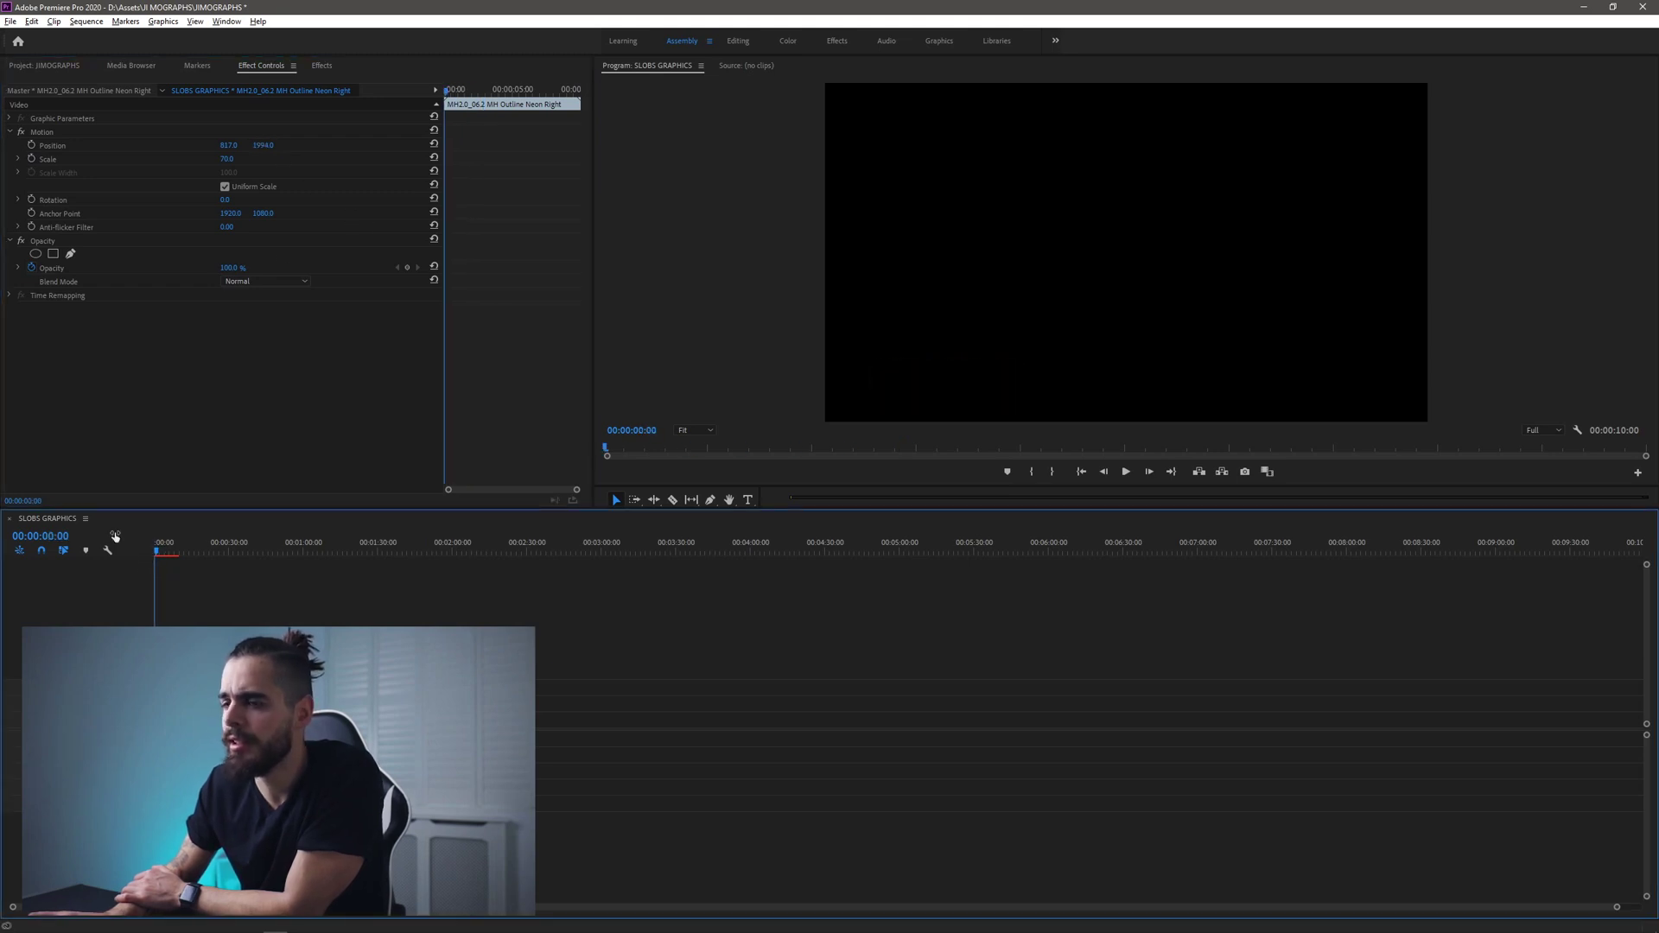
- Play back the SUBSCRIBE animation, then drag its clip to about 00:01:00:00
{"action": "key", "text": "space"}
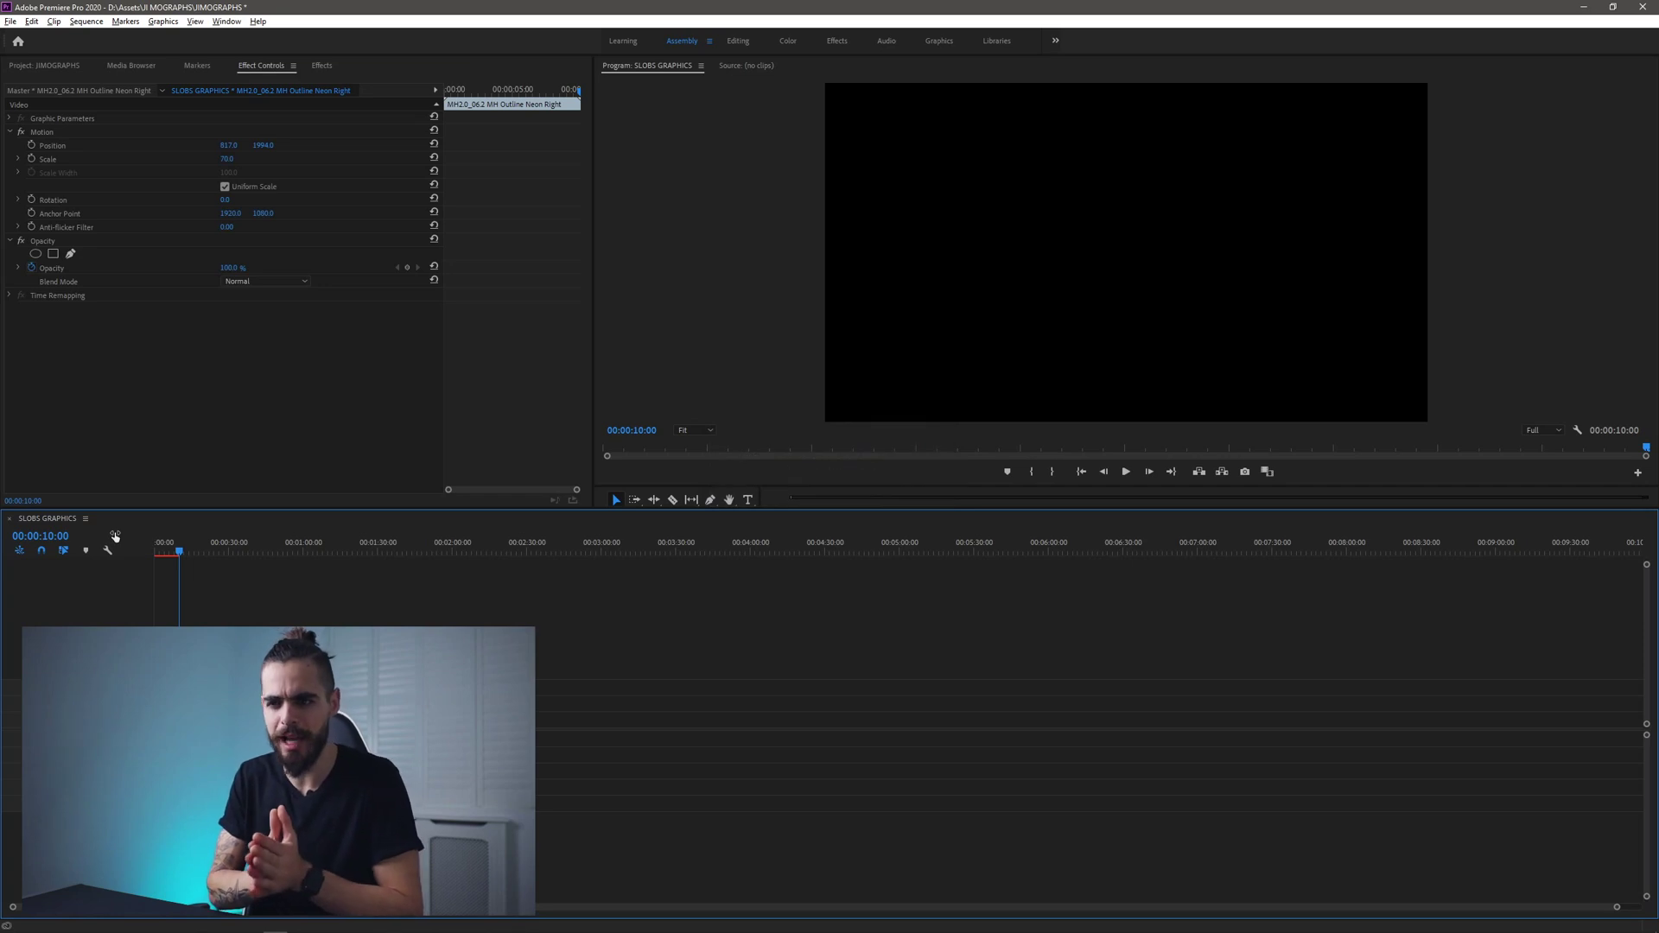
{"action": "left_click", "coordinate": [156, 554]}
{"action": "left_click_drag", "start_coordinate": [182, 554], "coordinate": [179, 555]}
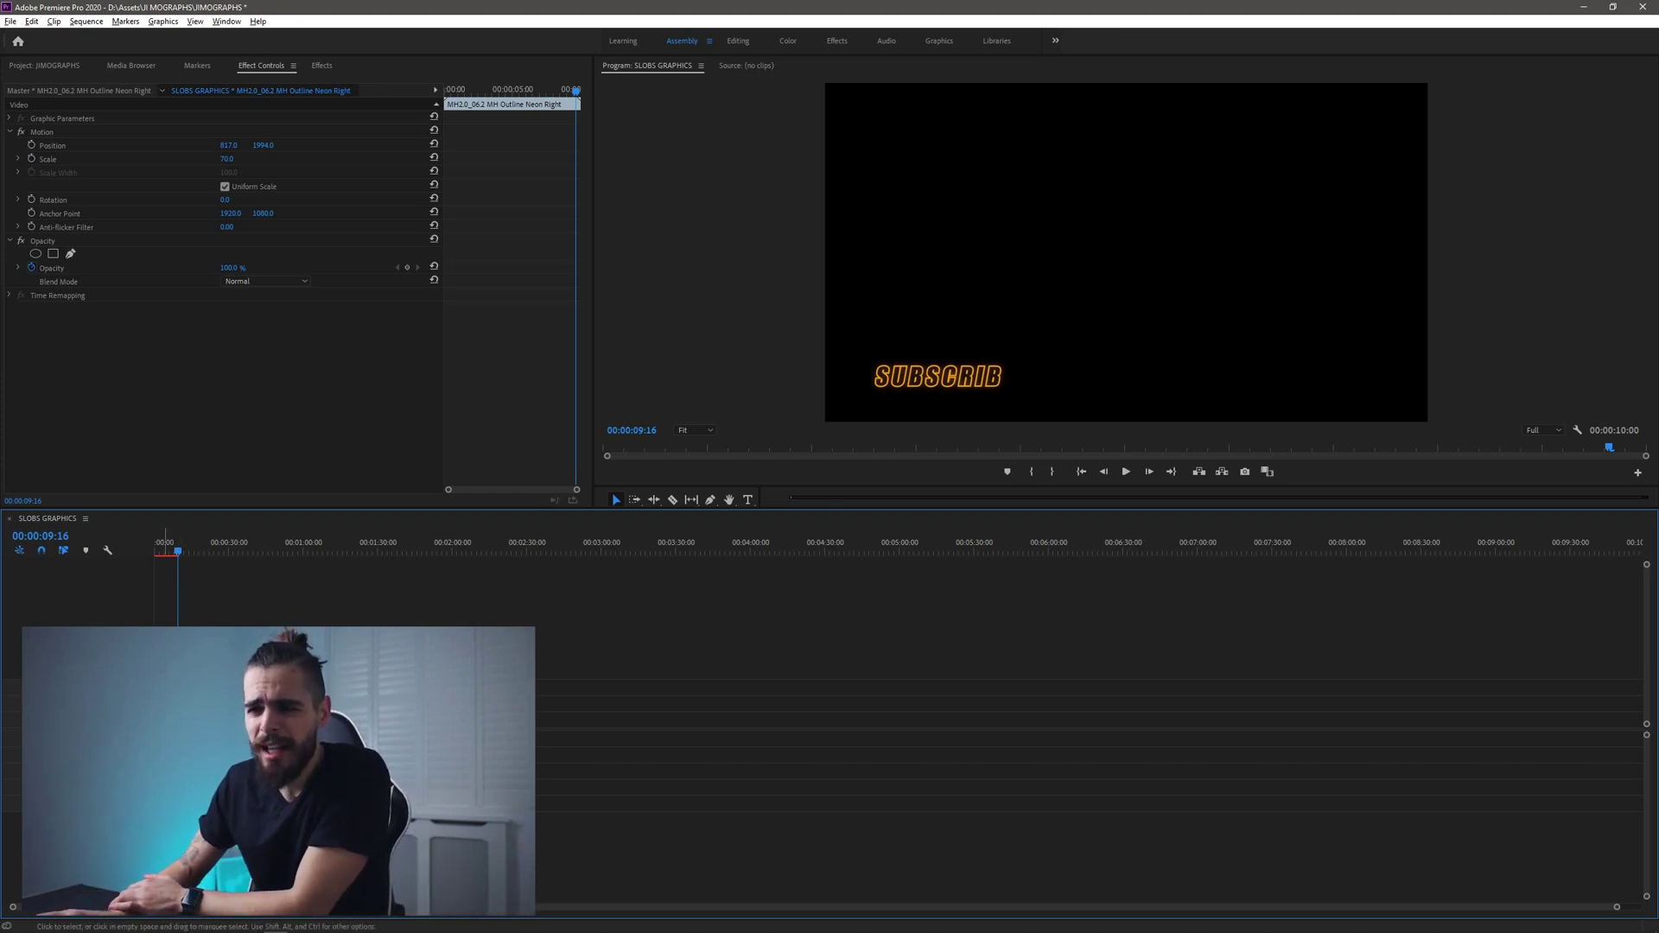
{"action": "left_click_drag", "start_coordinate": [178, 527], "coordinate": [170, 531]}
{"action": "mouse_move", "coordinate": [160, 704]}
{"action": "left_mouse_down"}
{"action": "mouse_move", "coordinate": [630, 704]}
{"action": "mouse_move", "coordinate": [305, 704]}
{"action": "left_mouse_up"}
- Drop the SUBSCRIBE clip near 00:01:01 and jump to the sequence end at 00:01:11:15
{"action": "left_click", "coordinate": [304, 552]}
{"action": "double_click", "coordinate": [315, 709]}
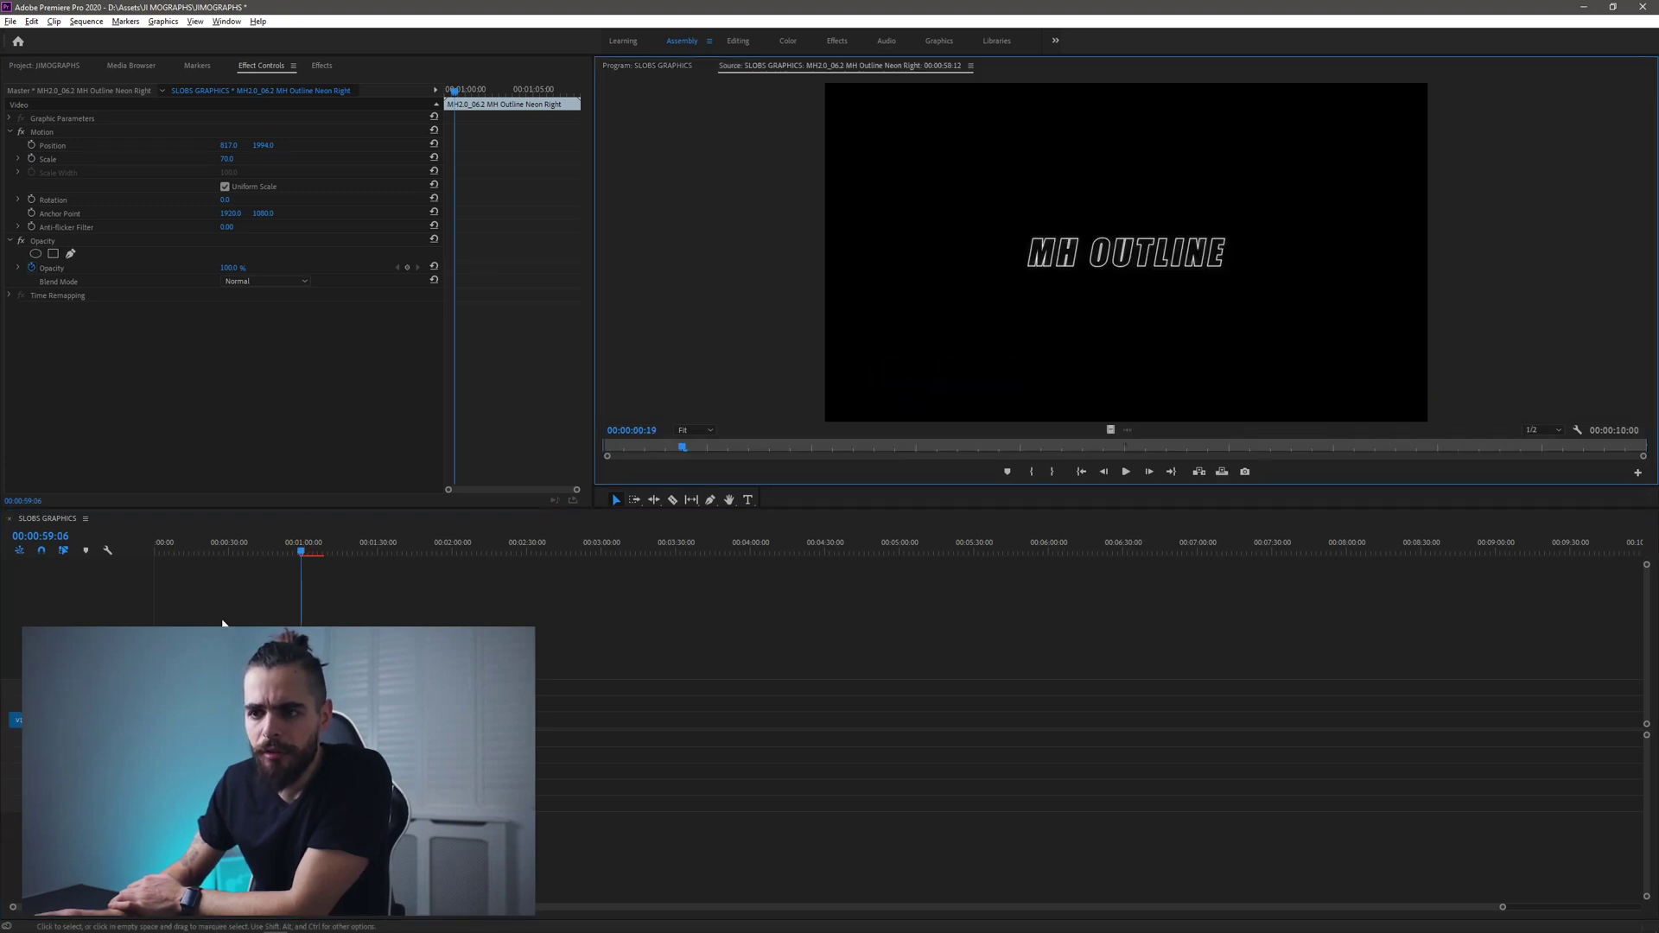
{"action": "mouse_move", "coordinate": [227, 554]}
{"action": "left_mouse_down"}
{"action": "mouse_move", "coordinate": [325, 558]}
{"action": "mouse_move", "coordinate": [196, 555]}
{"action": "left_mouse_up"}
{"action": "left_click_drag", "start_coordinate": [325, 708], "coordinate": [320, 709]}
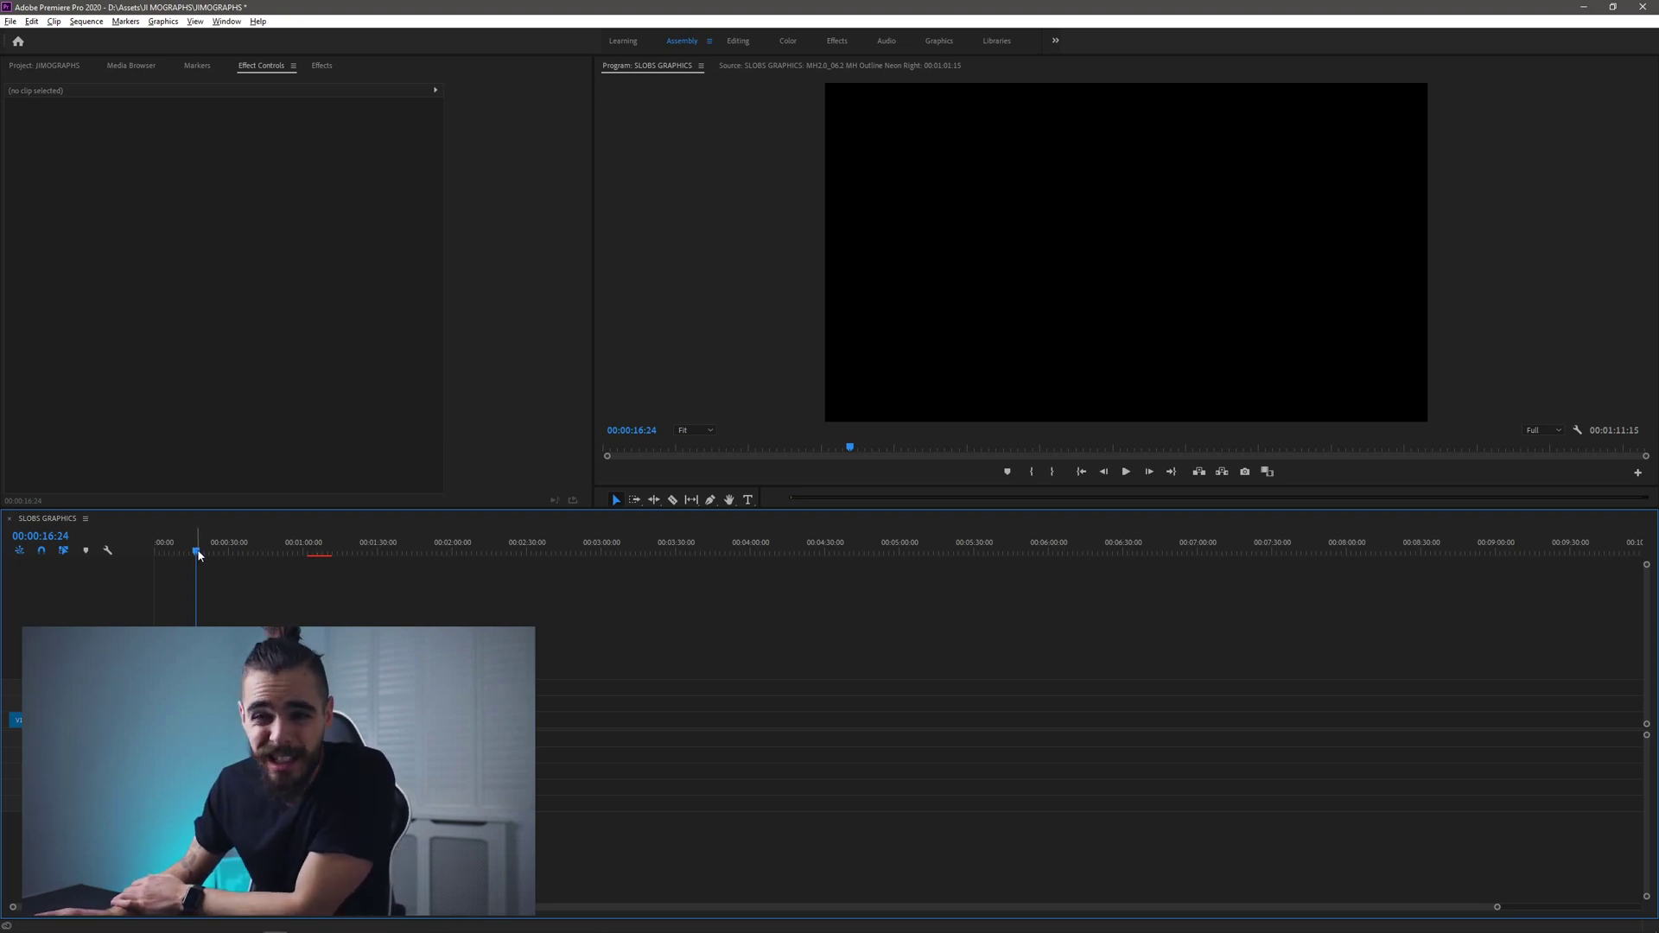
{"action": "left_click_drag", "start_coordinate": [197, 555], "coordinate": [327, 572]}
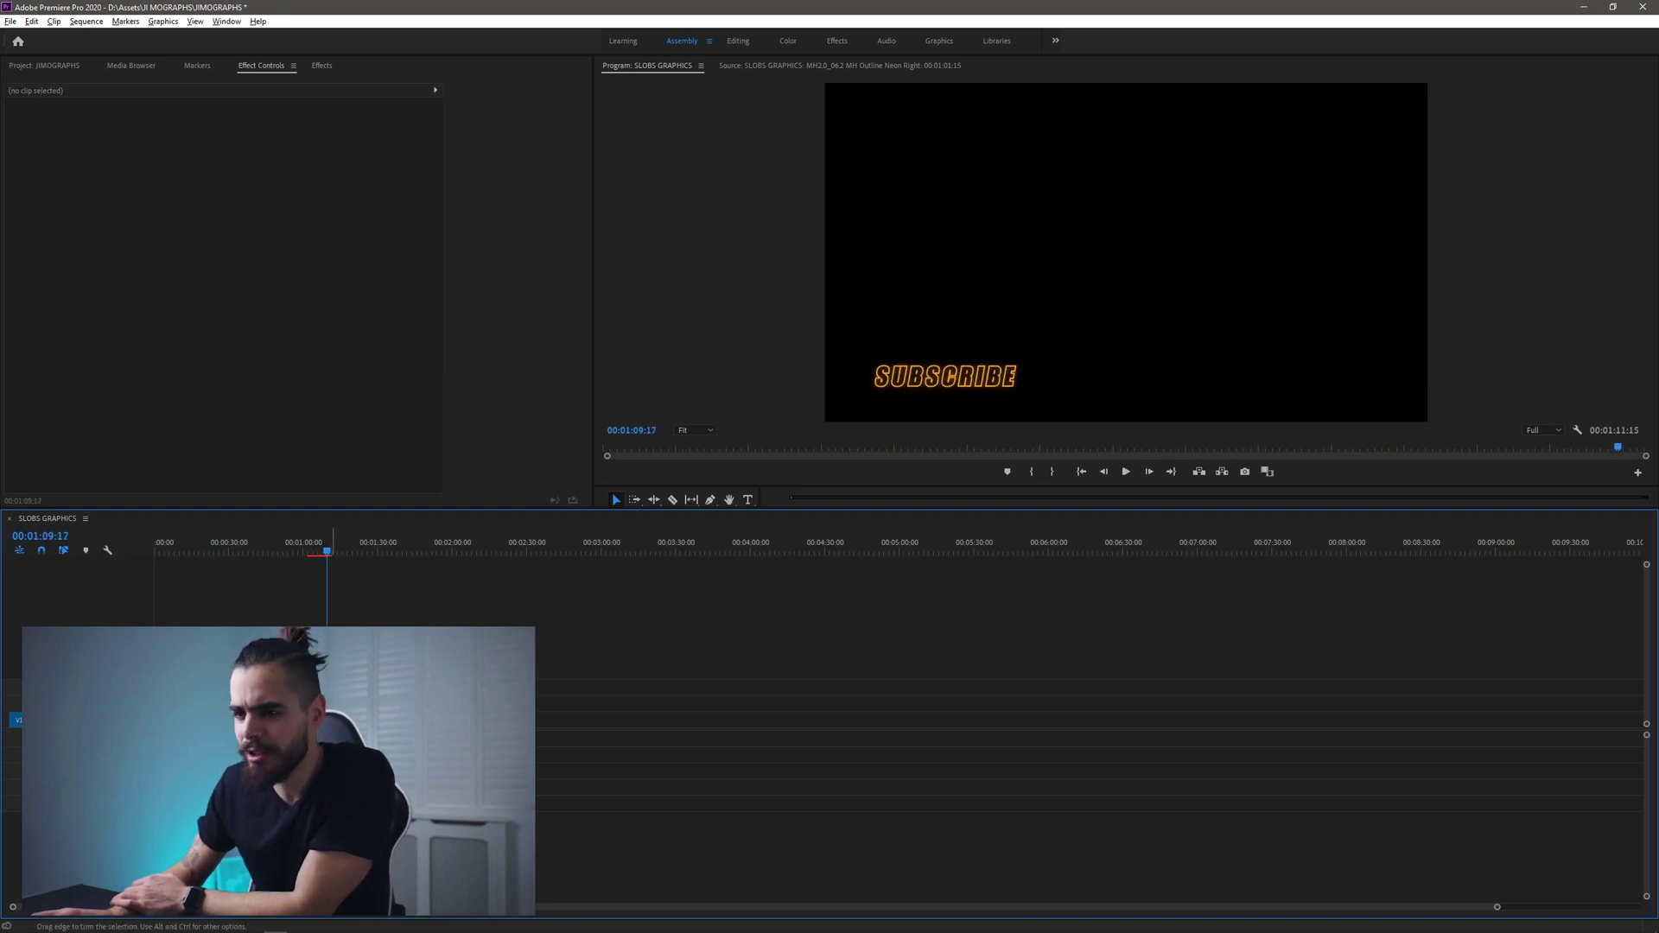
{"action": "left_click", "coordinate": [320, 720]}
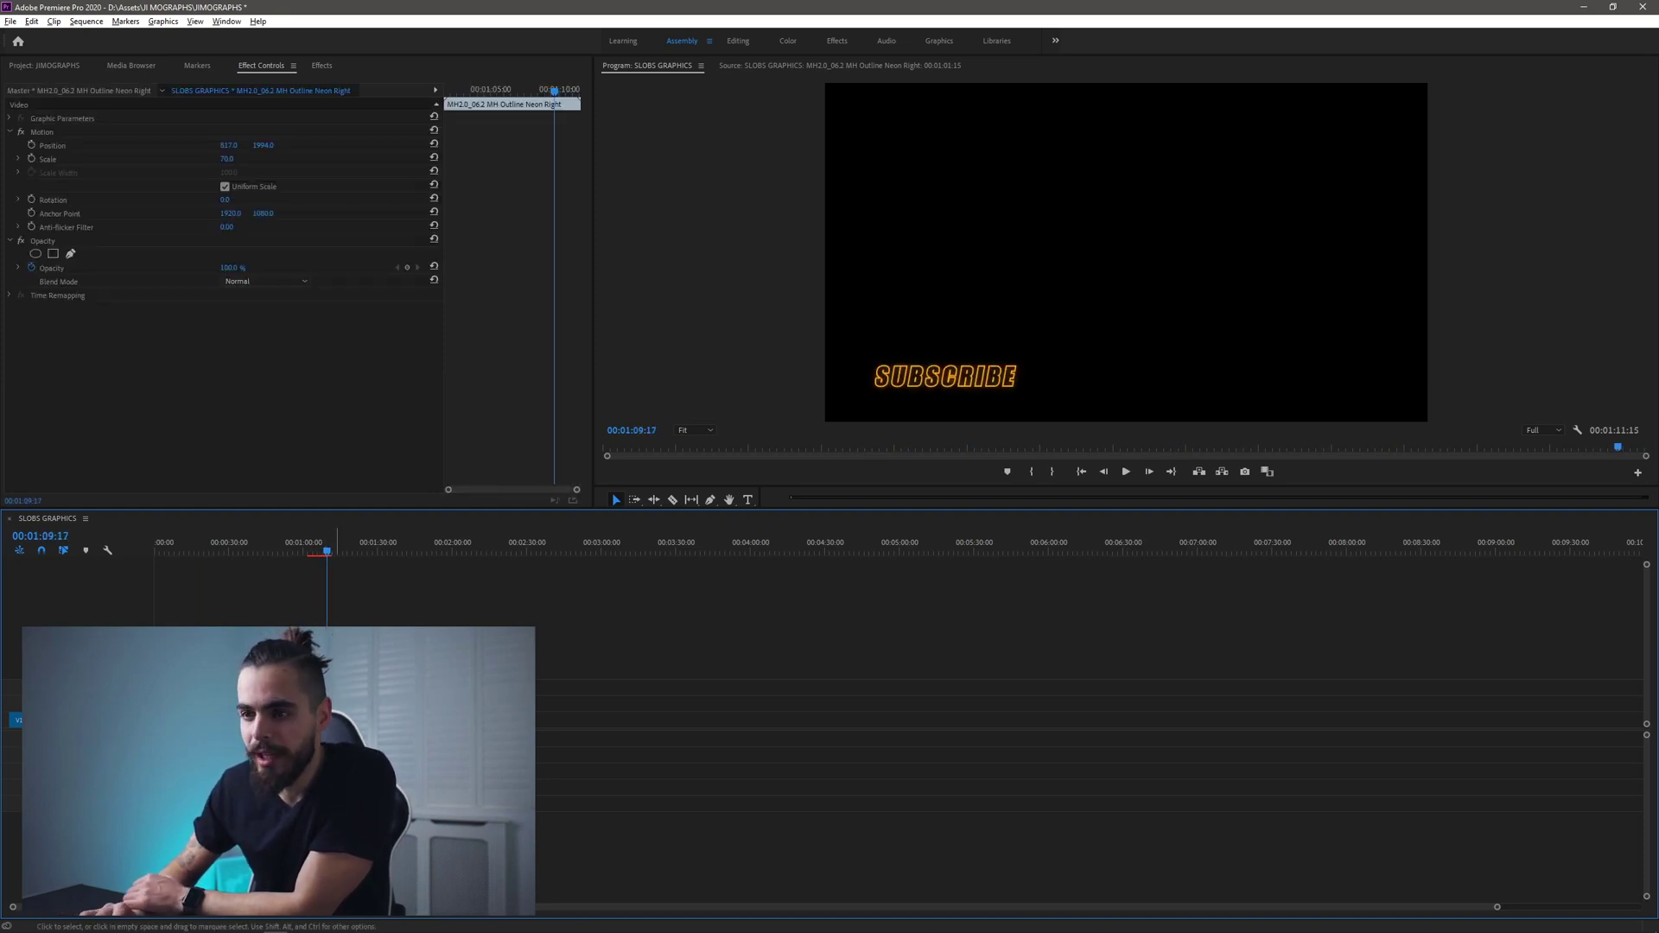
{"action": "key", "text": "Down"}
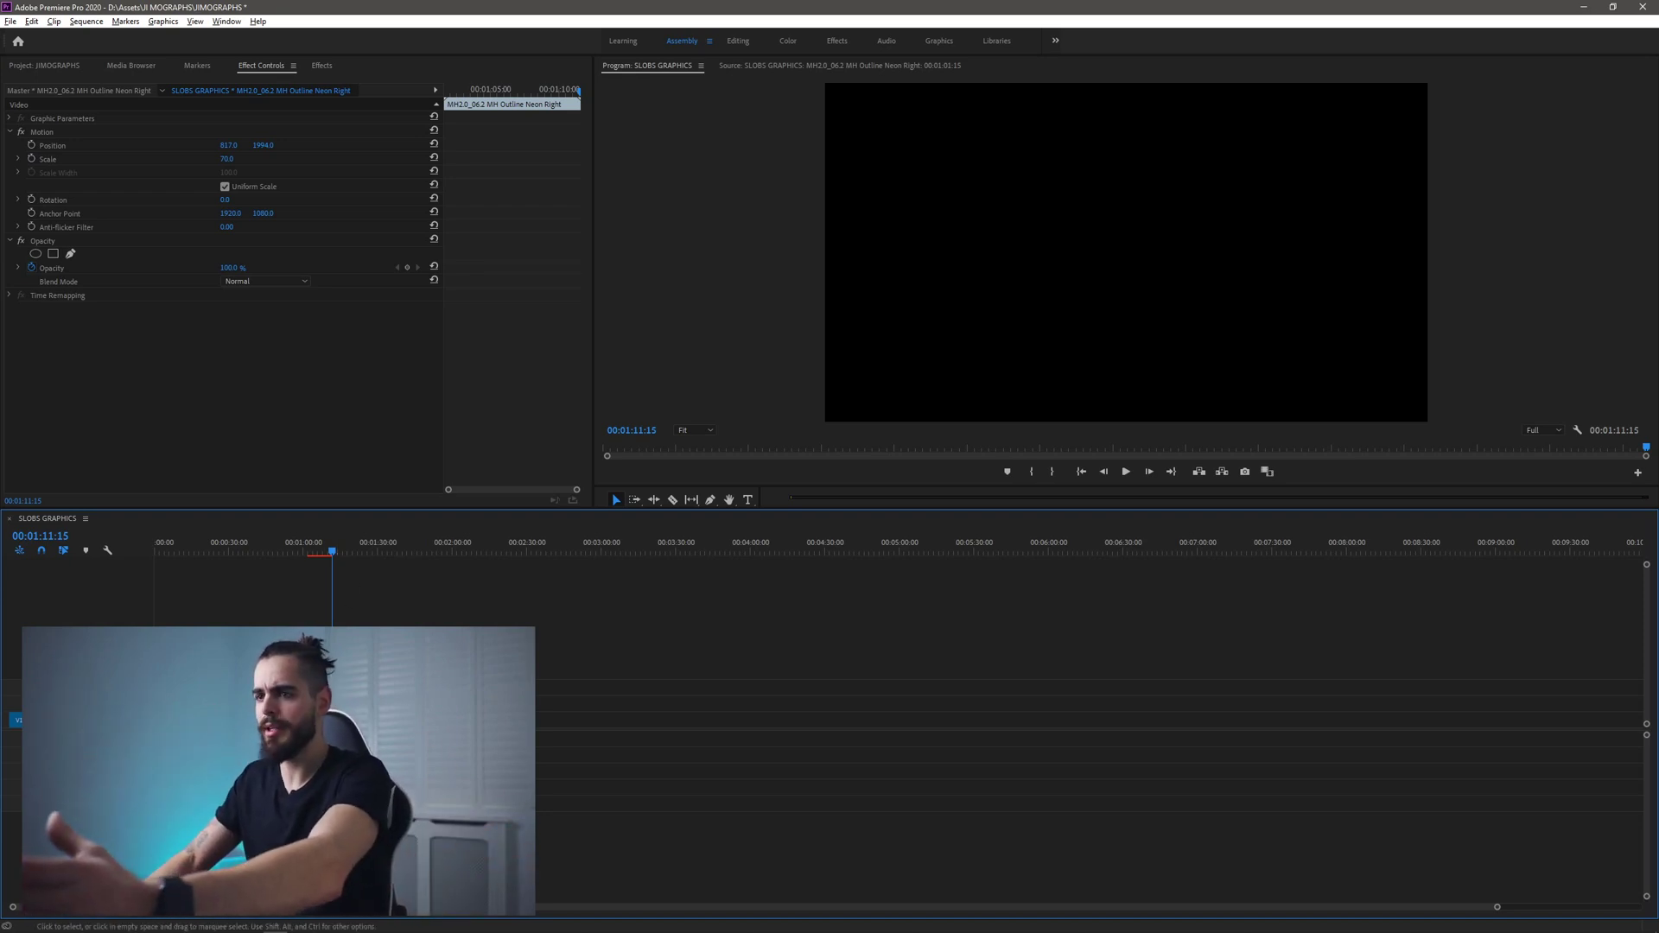
- Mark the out point at the sequence end, 00:01:11:16, leaving the File menu without exporting
{"action": "key", "text": "o"}
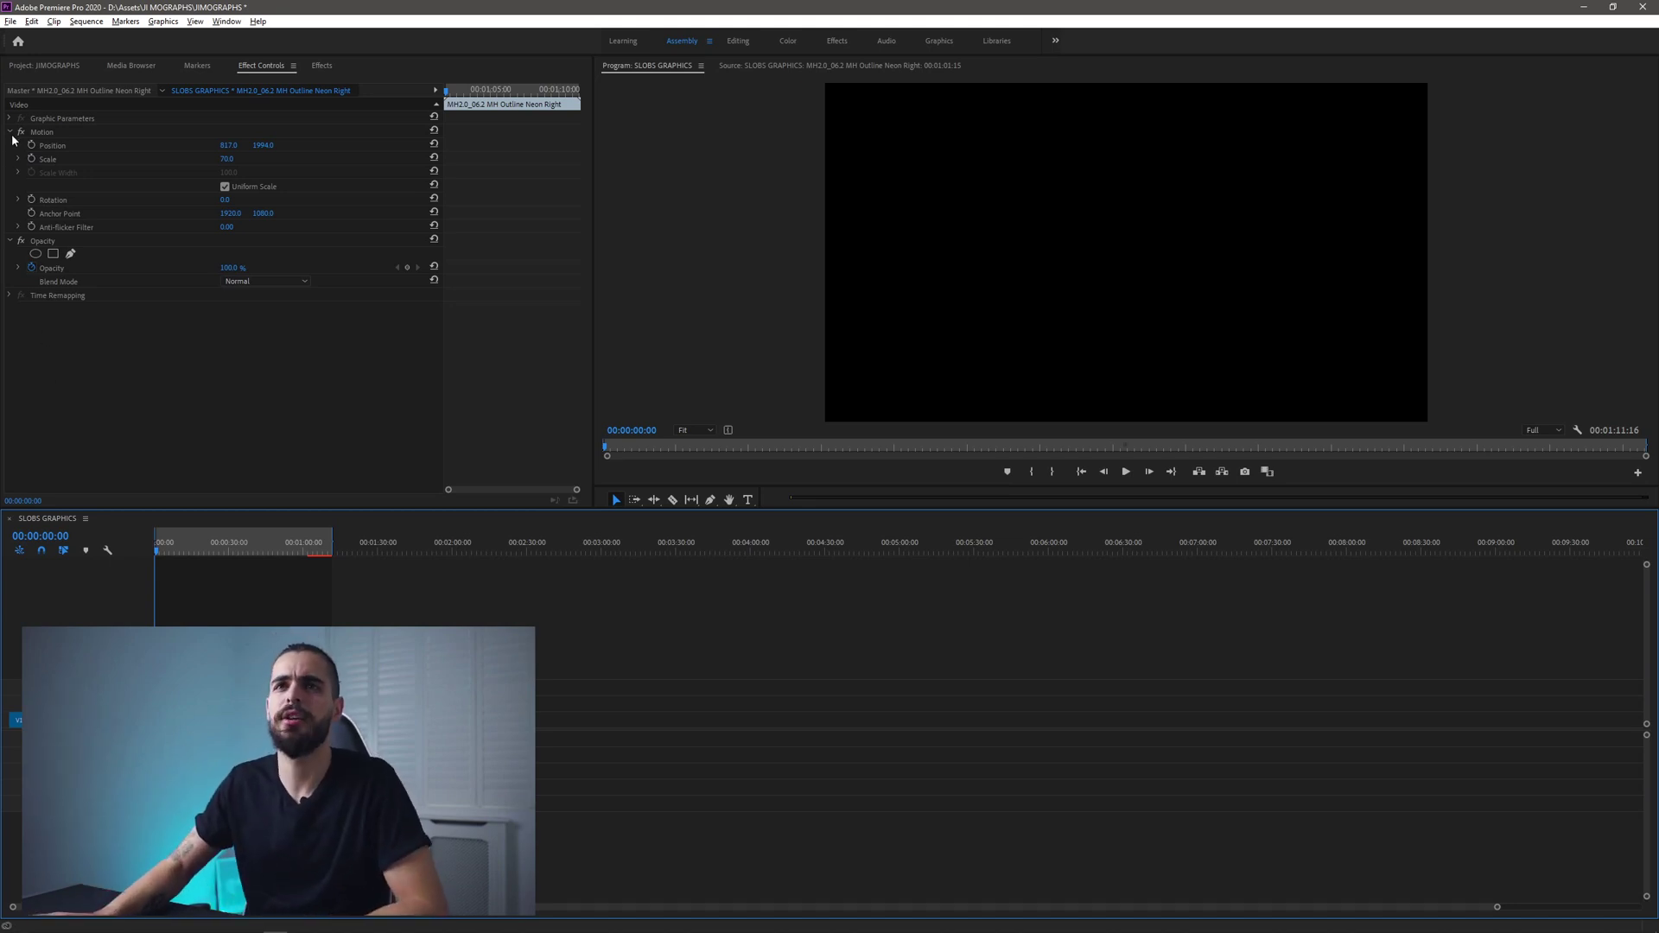
{"action": "left_click", "coordinate": [10, 21]}
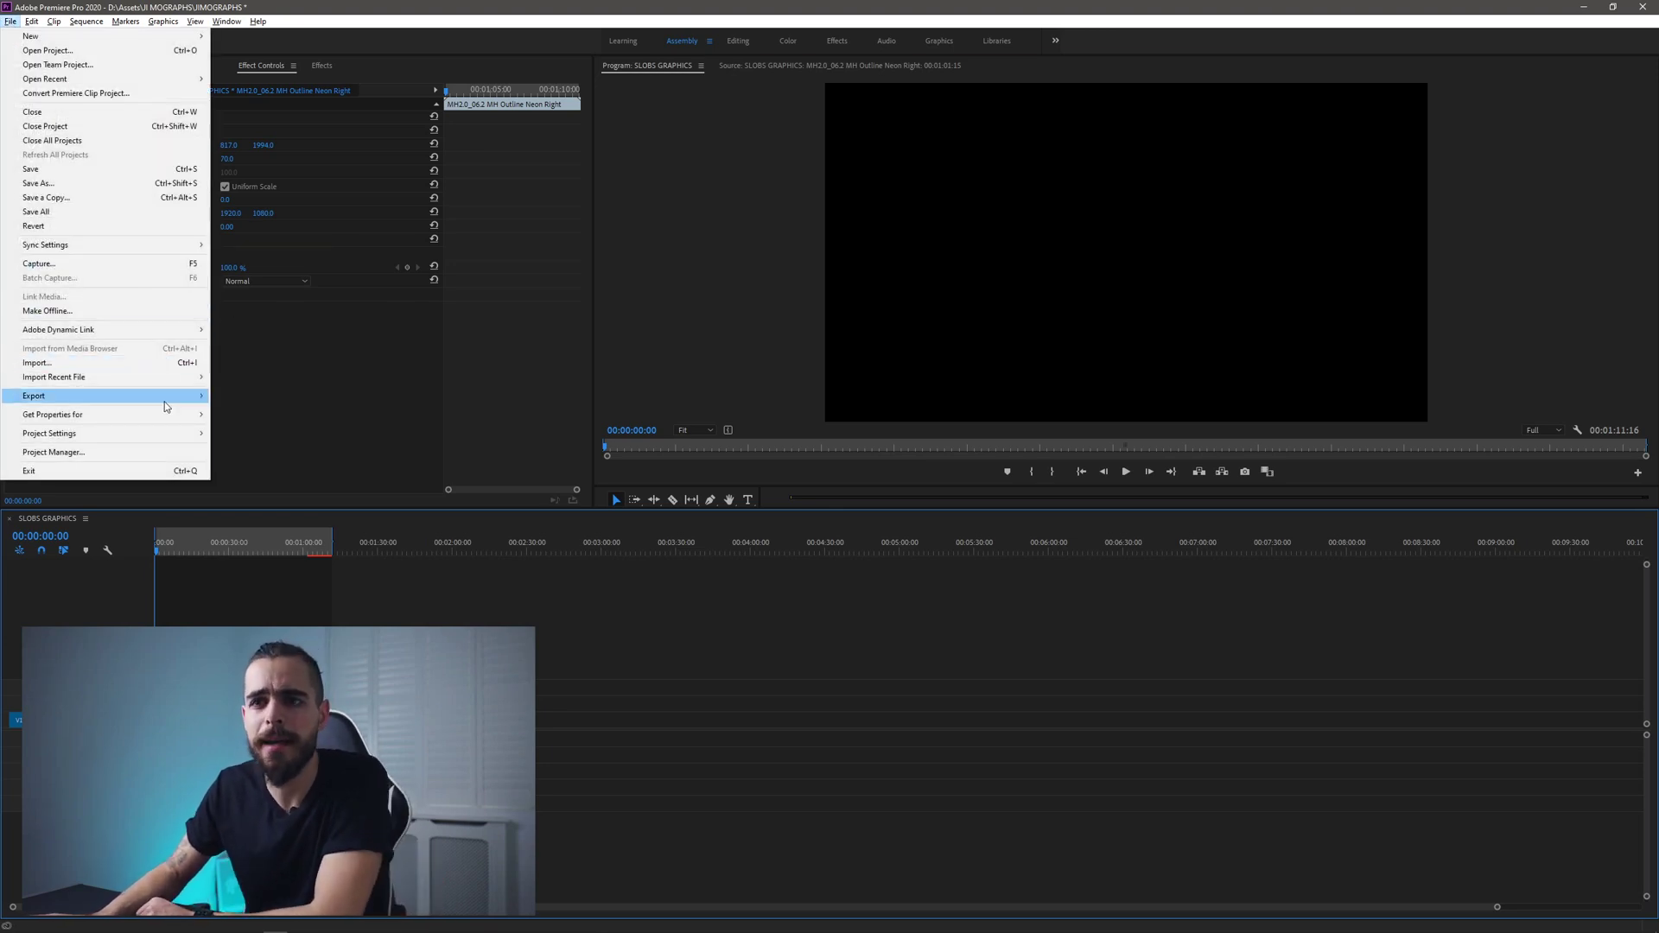
{"action": "mouse_move", "coordinate": [164, 402]}
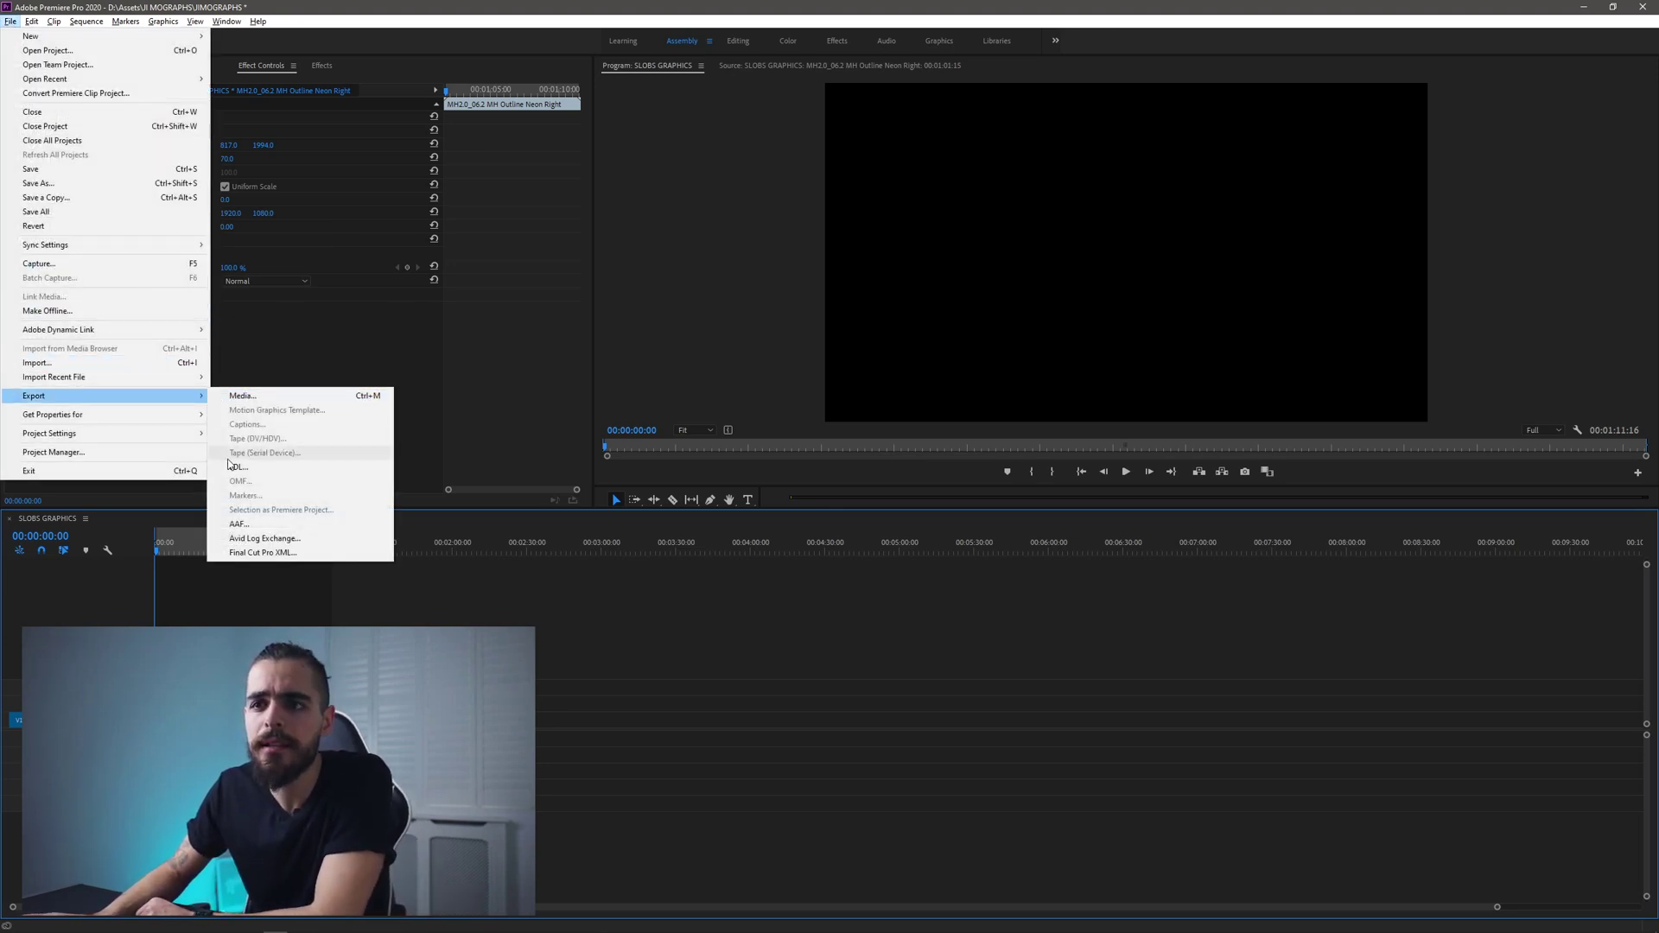
{"action": "left_click", "coordinate": [241, 396]}
{"action": "left_click", "coordinate": [9, 22]}
{"action": "left_click", "coordinate": [10, 21]}
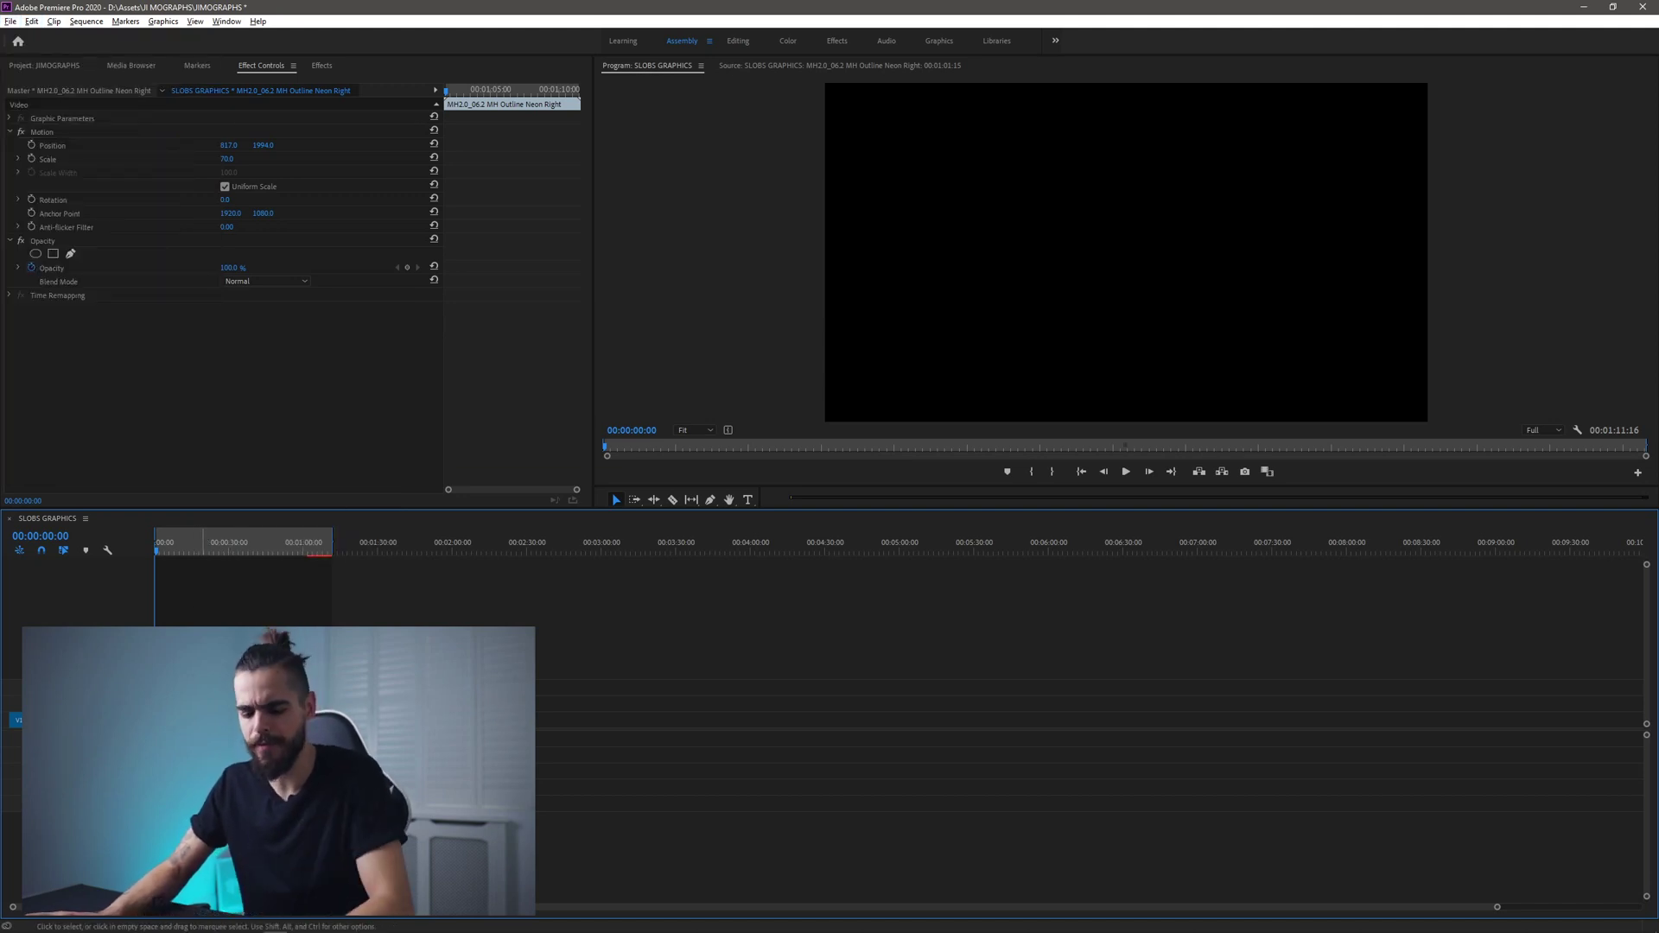
- In Streamlabs OBS, move the webcam overlay to the top-right of the scene
{"action": "key", "text": "alt+Tab"}
{"action": "key", "text": "alt+Tab"}
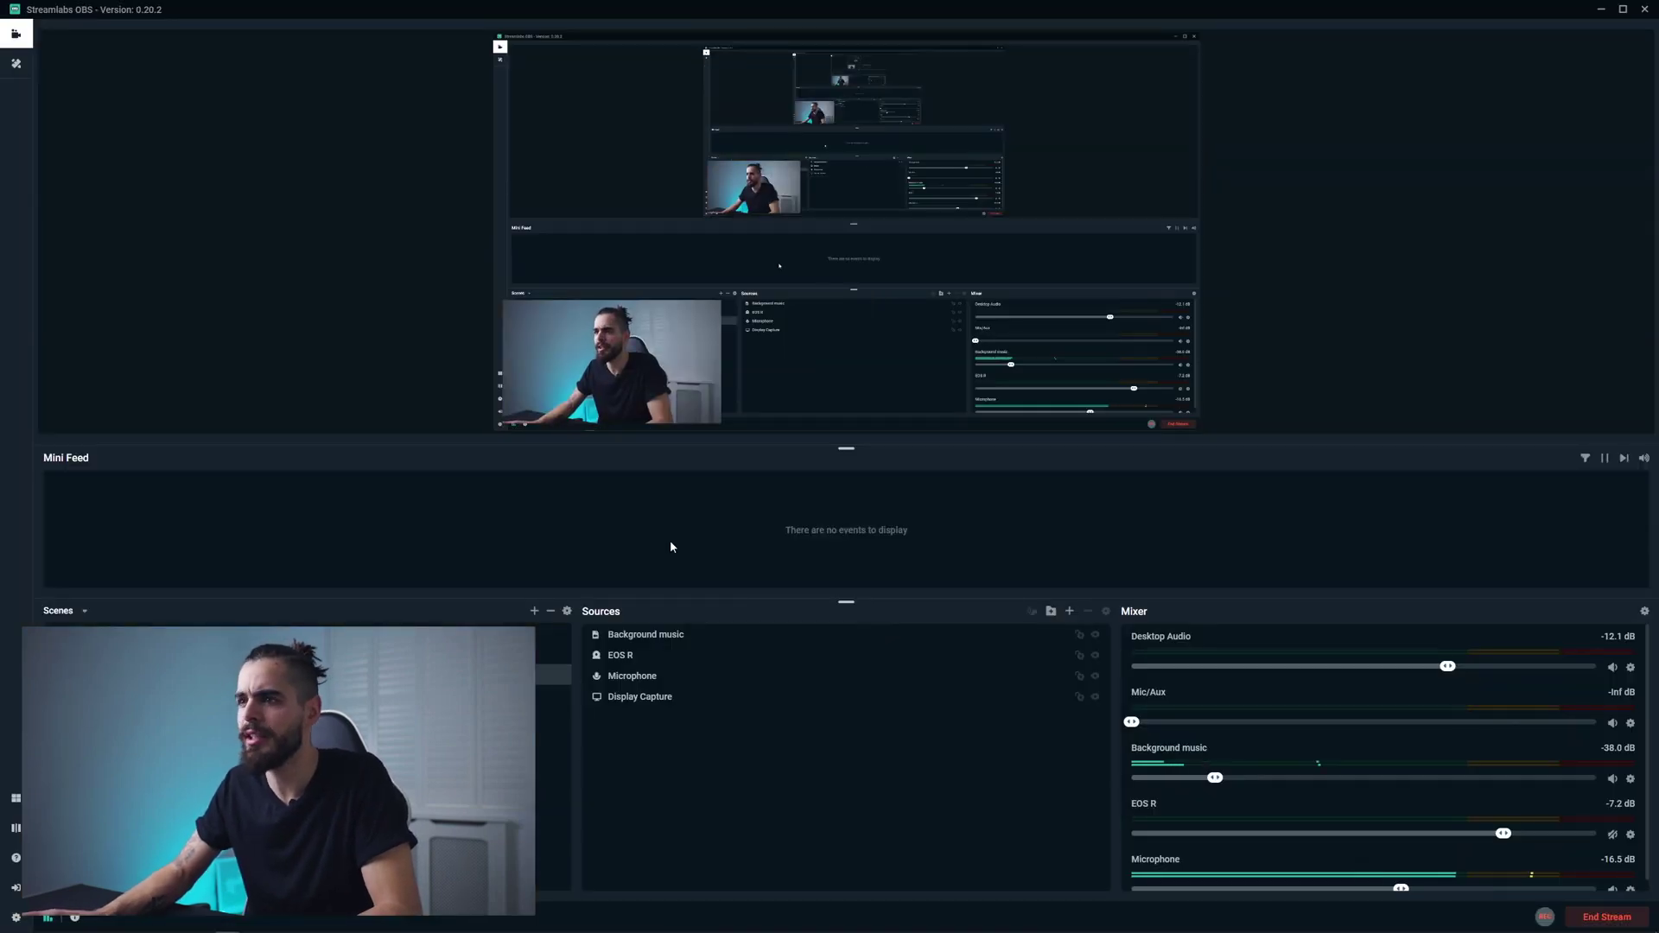
{"action": "left_click_drag", "start_coordinate": [630, 382], "coordinate": [1086, 137]}
{"action": "key", "text": "alt+Tab"}
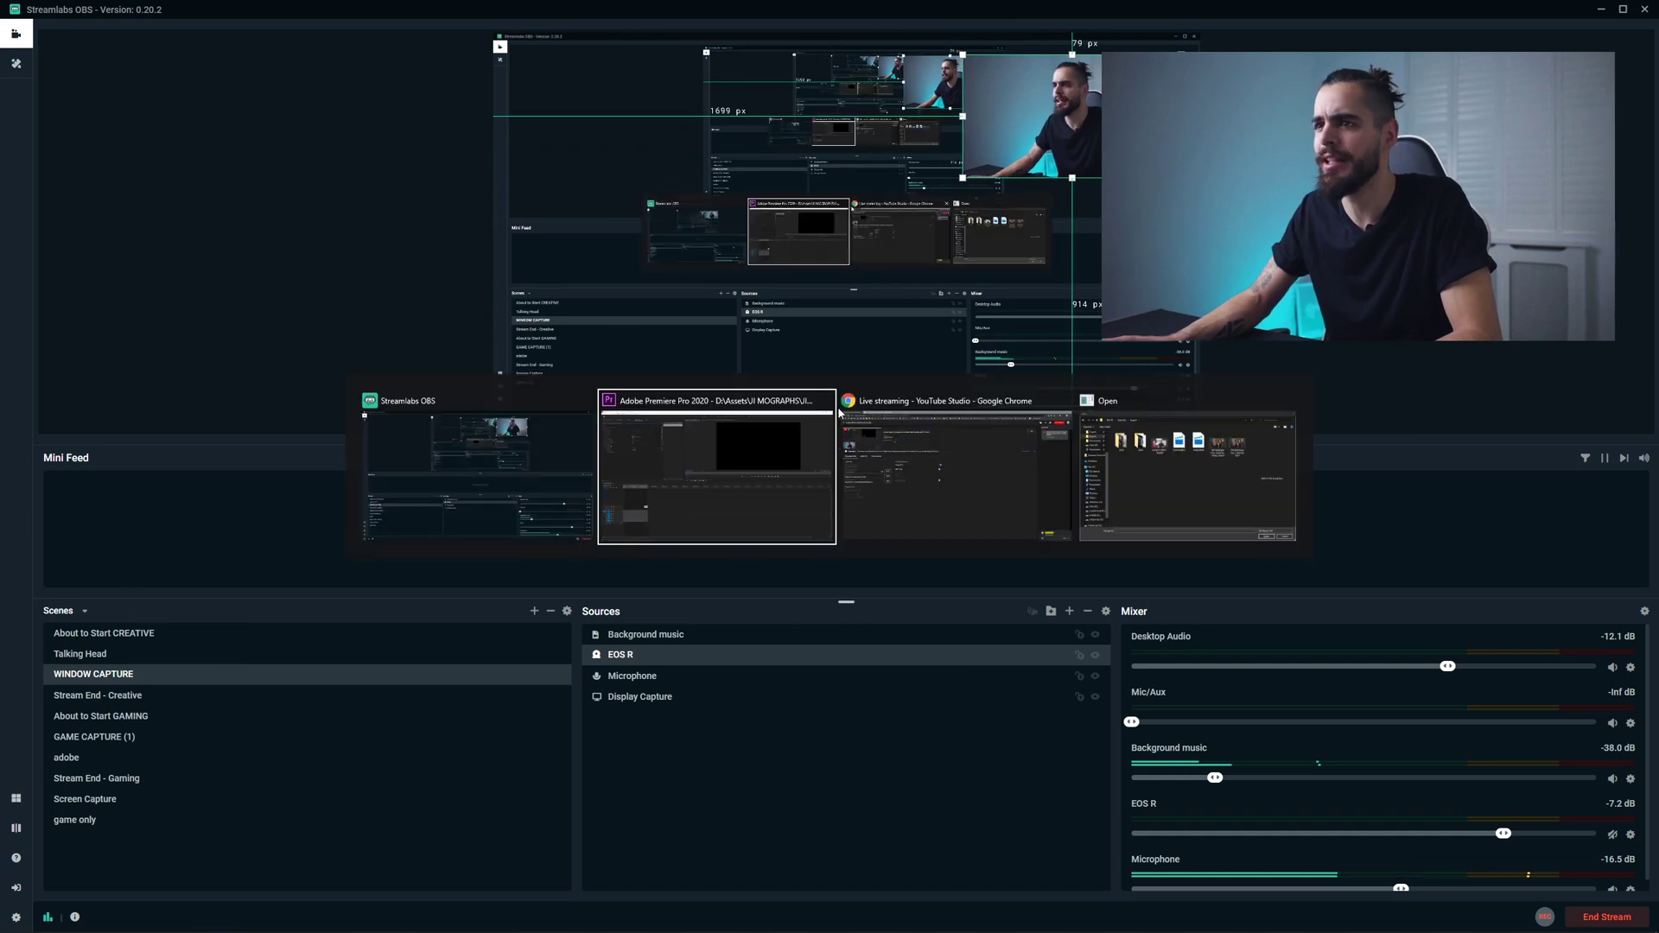
- Scrub through the animation and extend the out point to 00:04:05:02
{"action": "left_click", "coordinate": [194, 552]}
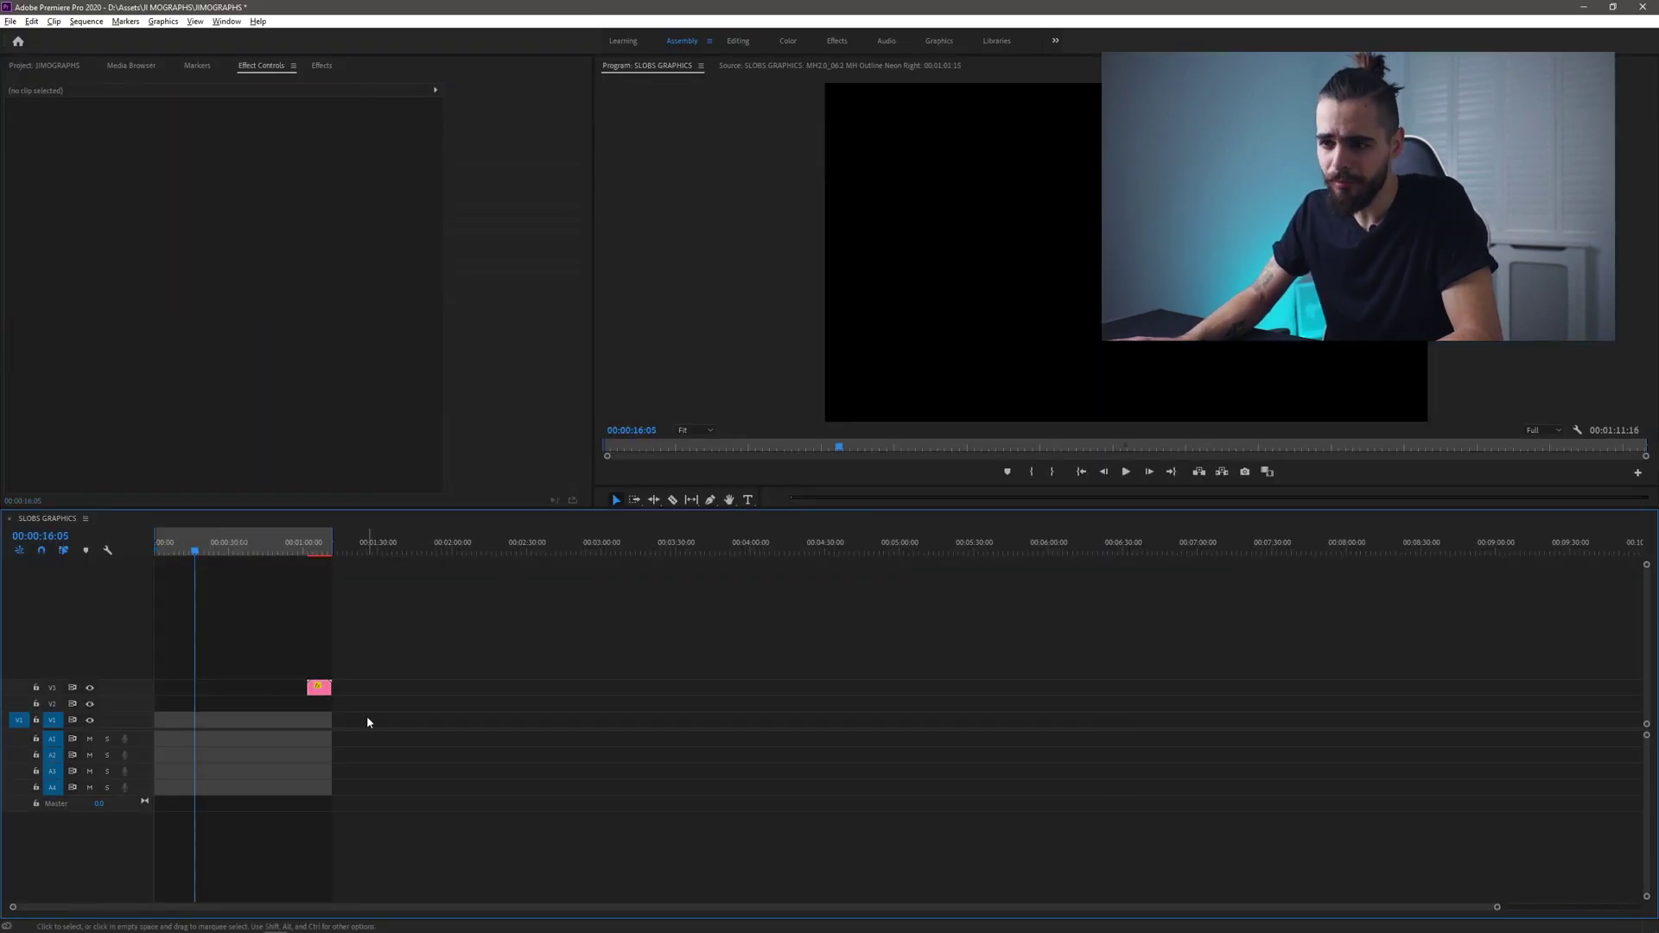
{"action": "mouse_move", "coordinate": [320, 689]}
{"action": "left_mouse_down"}
{"action": "mouse_move", "coordinate": [166, 691]}
{"action": "mouse_move", "coordinate": [320, 691]}
{"action": "left_mouse_up"}
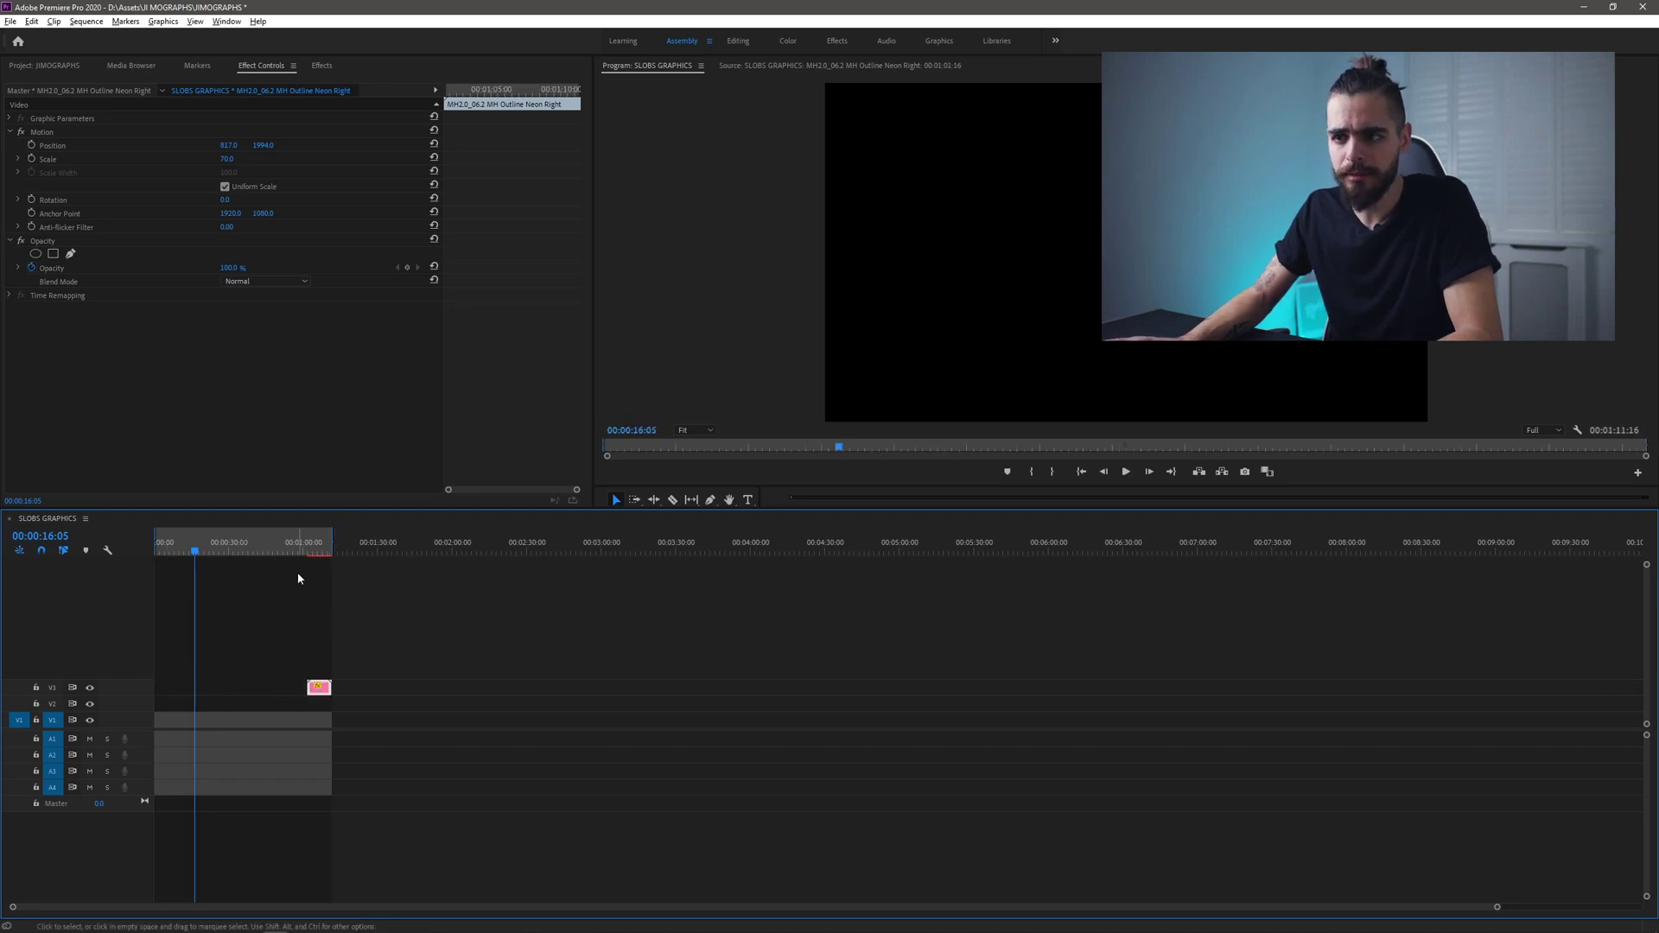
{"action": "left_click", "coordinate": [304, 552]}
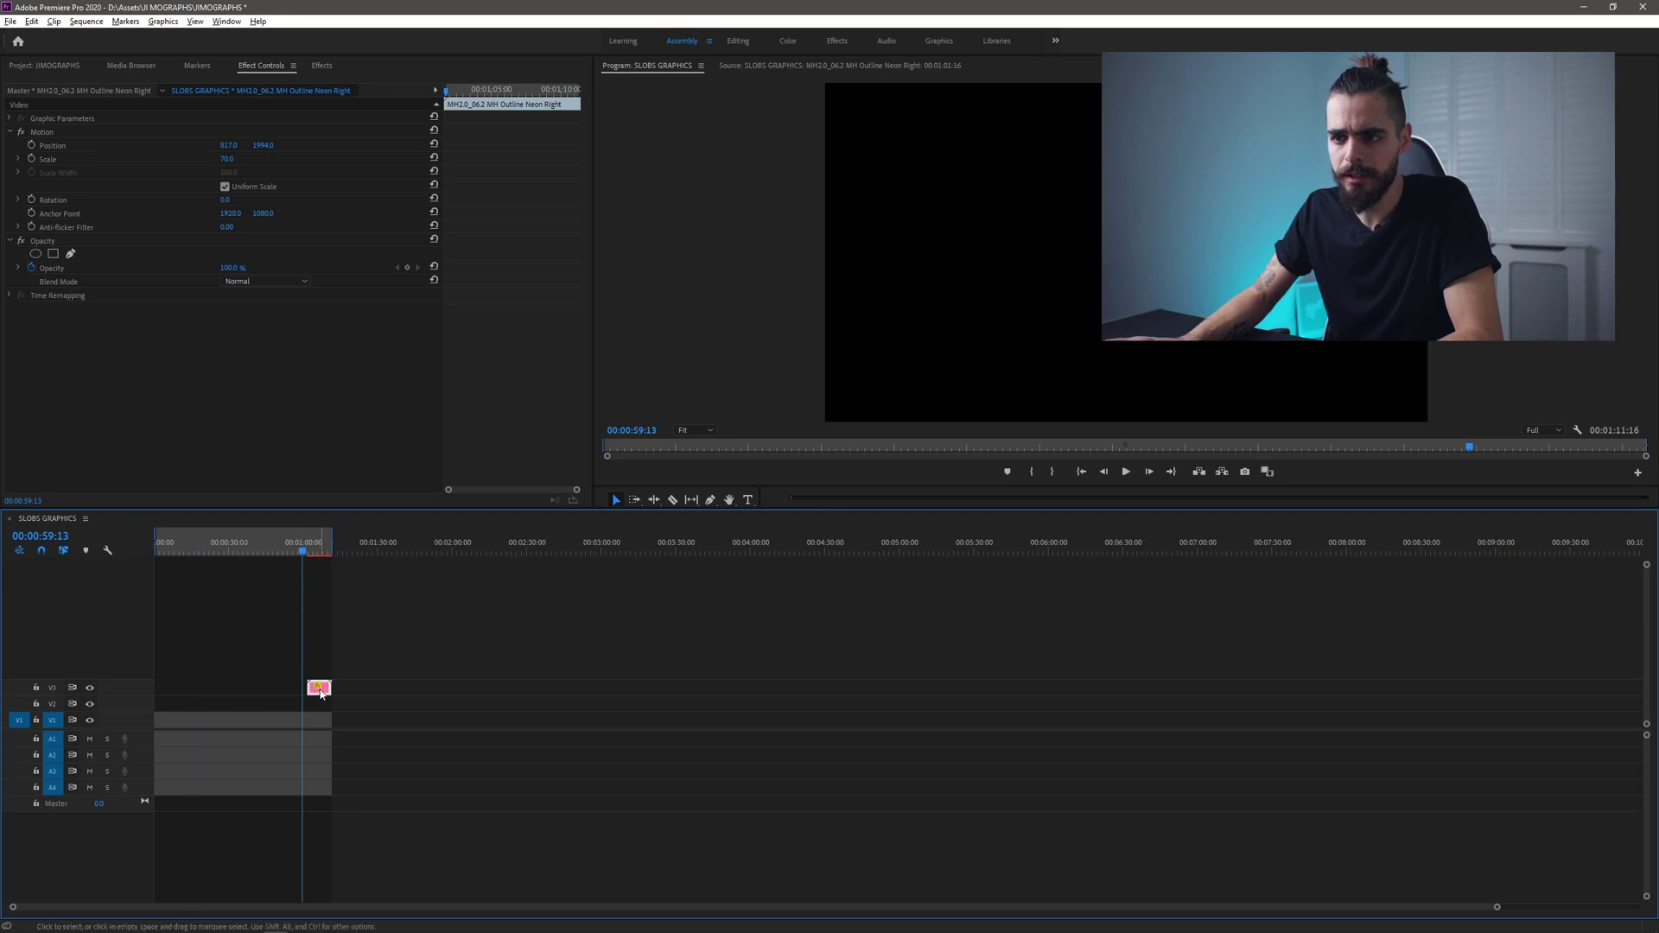
{"action": "key", "text": "Home"}
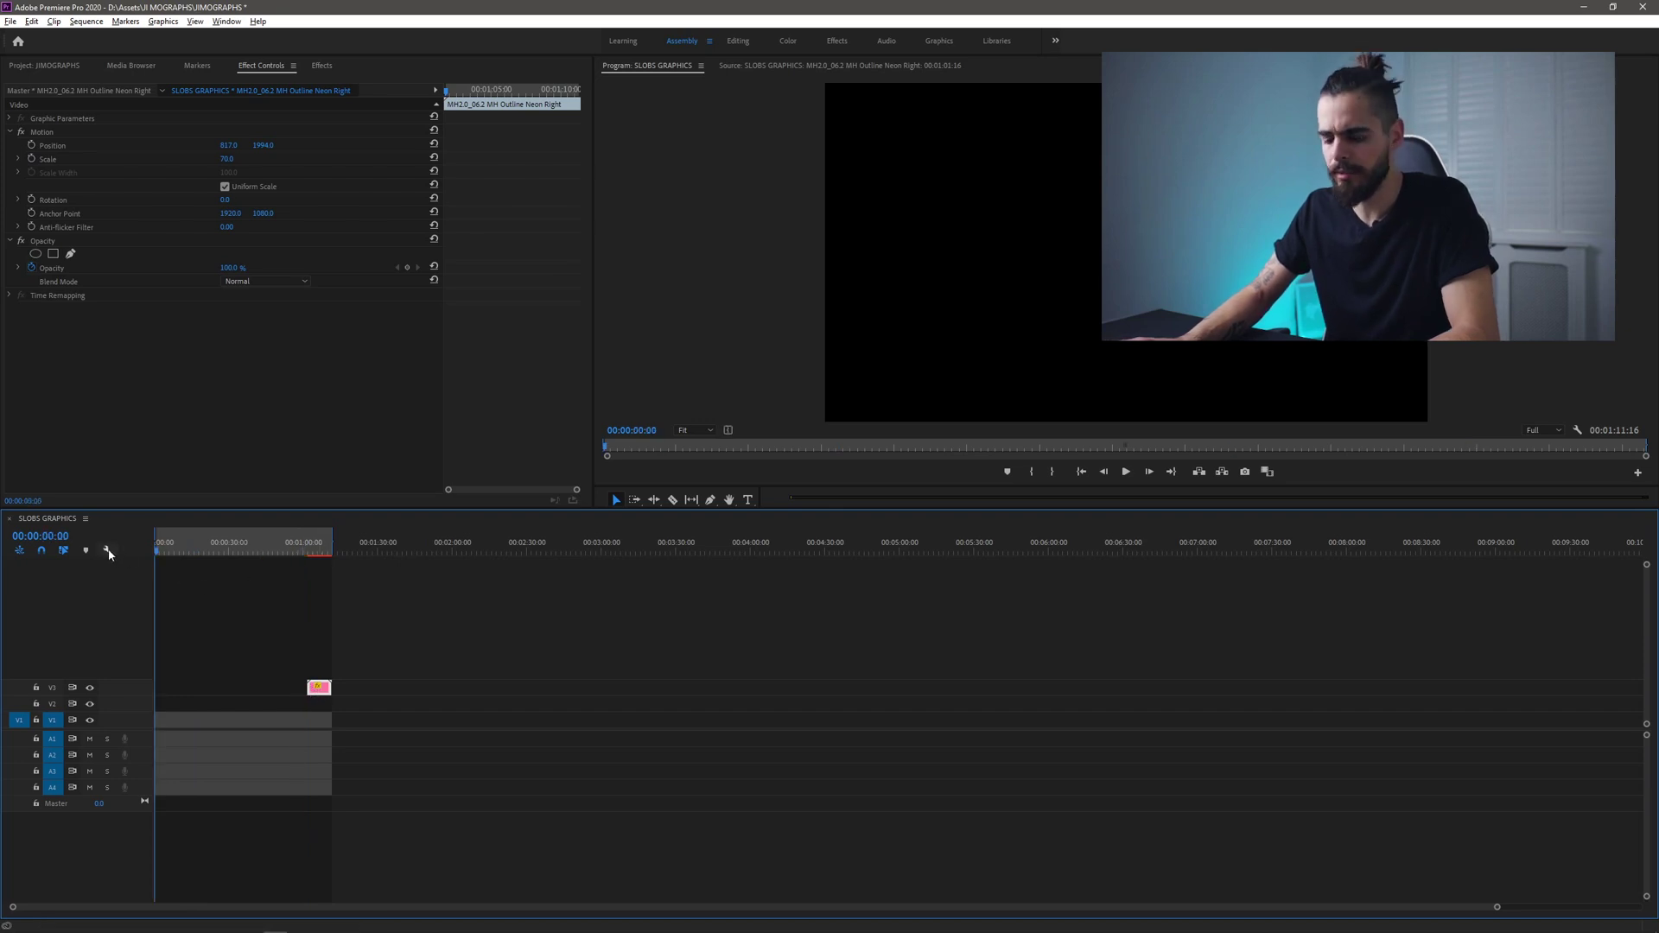
{"action": "left_click_drag", "start_coordinate": [158, 553], "coordinate": [337, 555]}
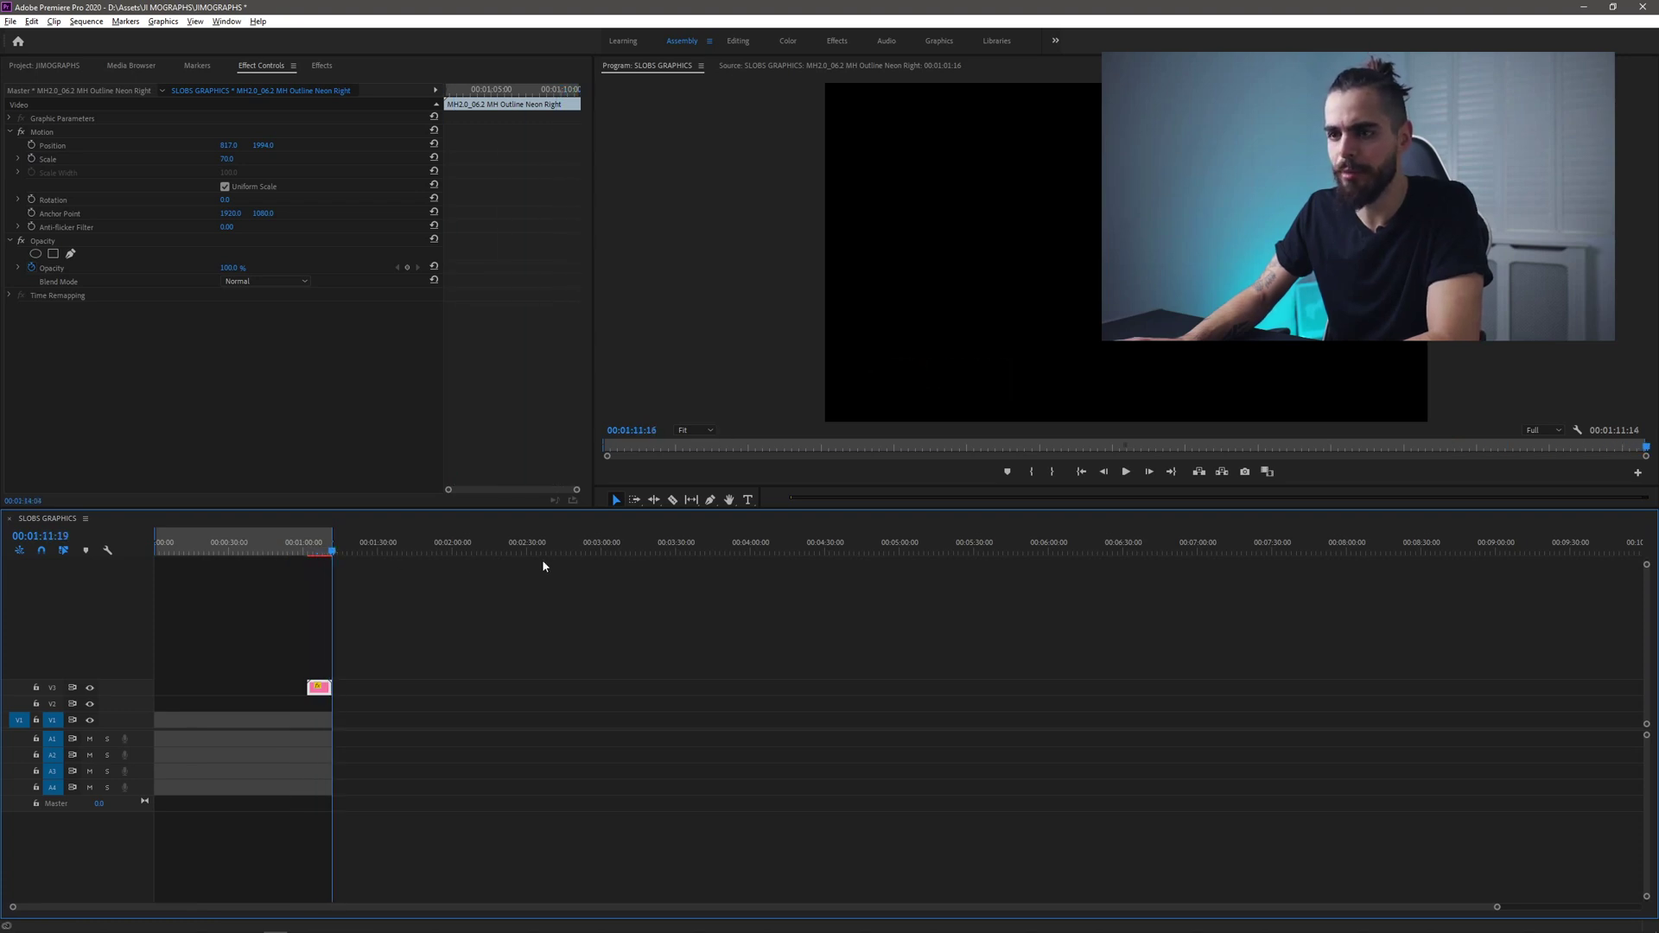
{"action": "left_click", "coordinate": [762, 553]}
{"action": "key", "text": "o"}
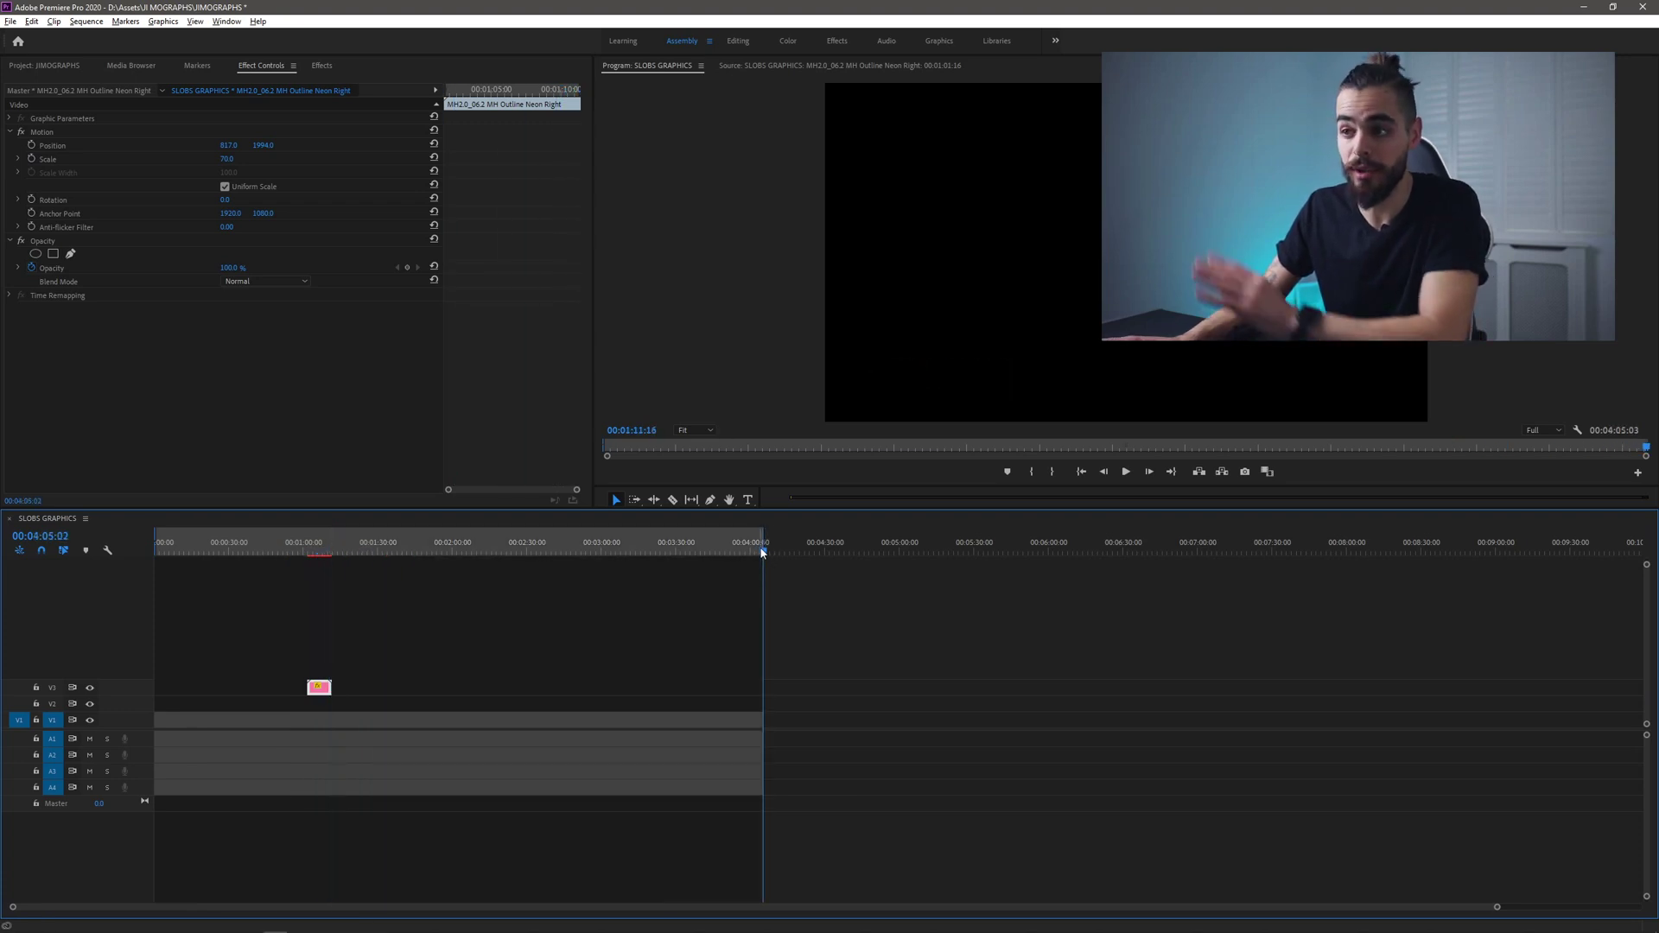
- Step to the animation's last frame and ripple-delete everything after it
{"action": "left_click_drag", "start_coordinate": [579, 554], "coordinate": [331, 562]}
{"action": "key", "text": "Right"}
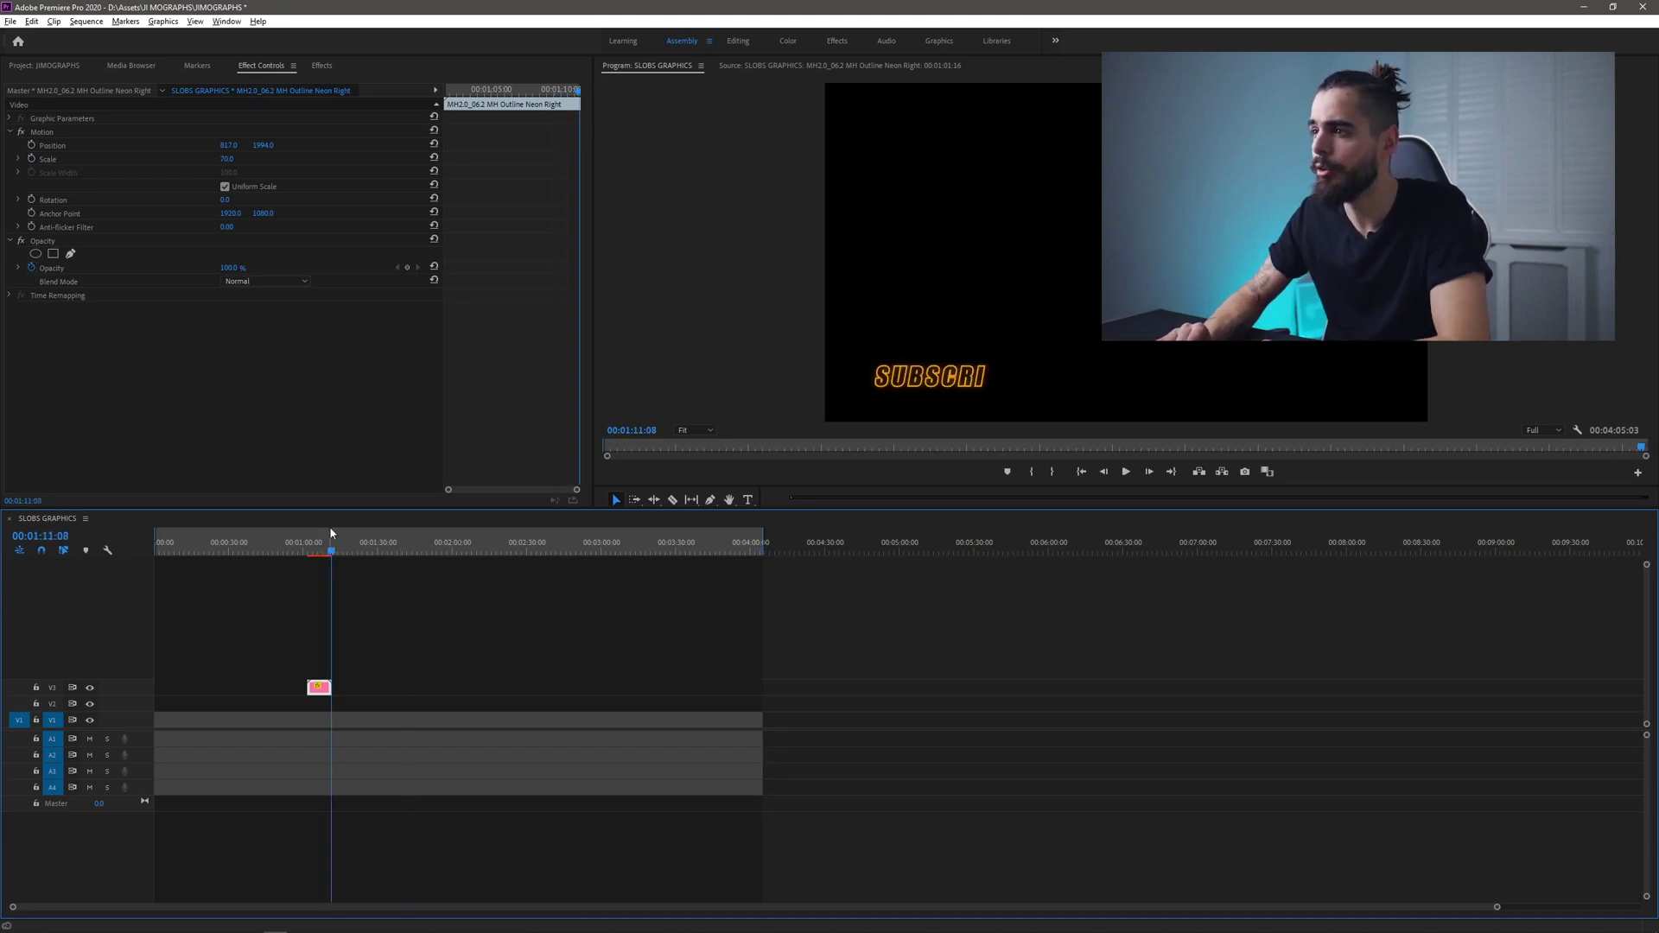
{"action": "key", "text": "Right"}
{"action": "key", "text": "Right"}
{"action": "key", "text": "Right"}
{"action": "key", "text": "Right"}
{"action": "key", "text": "Right"}
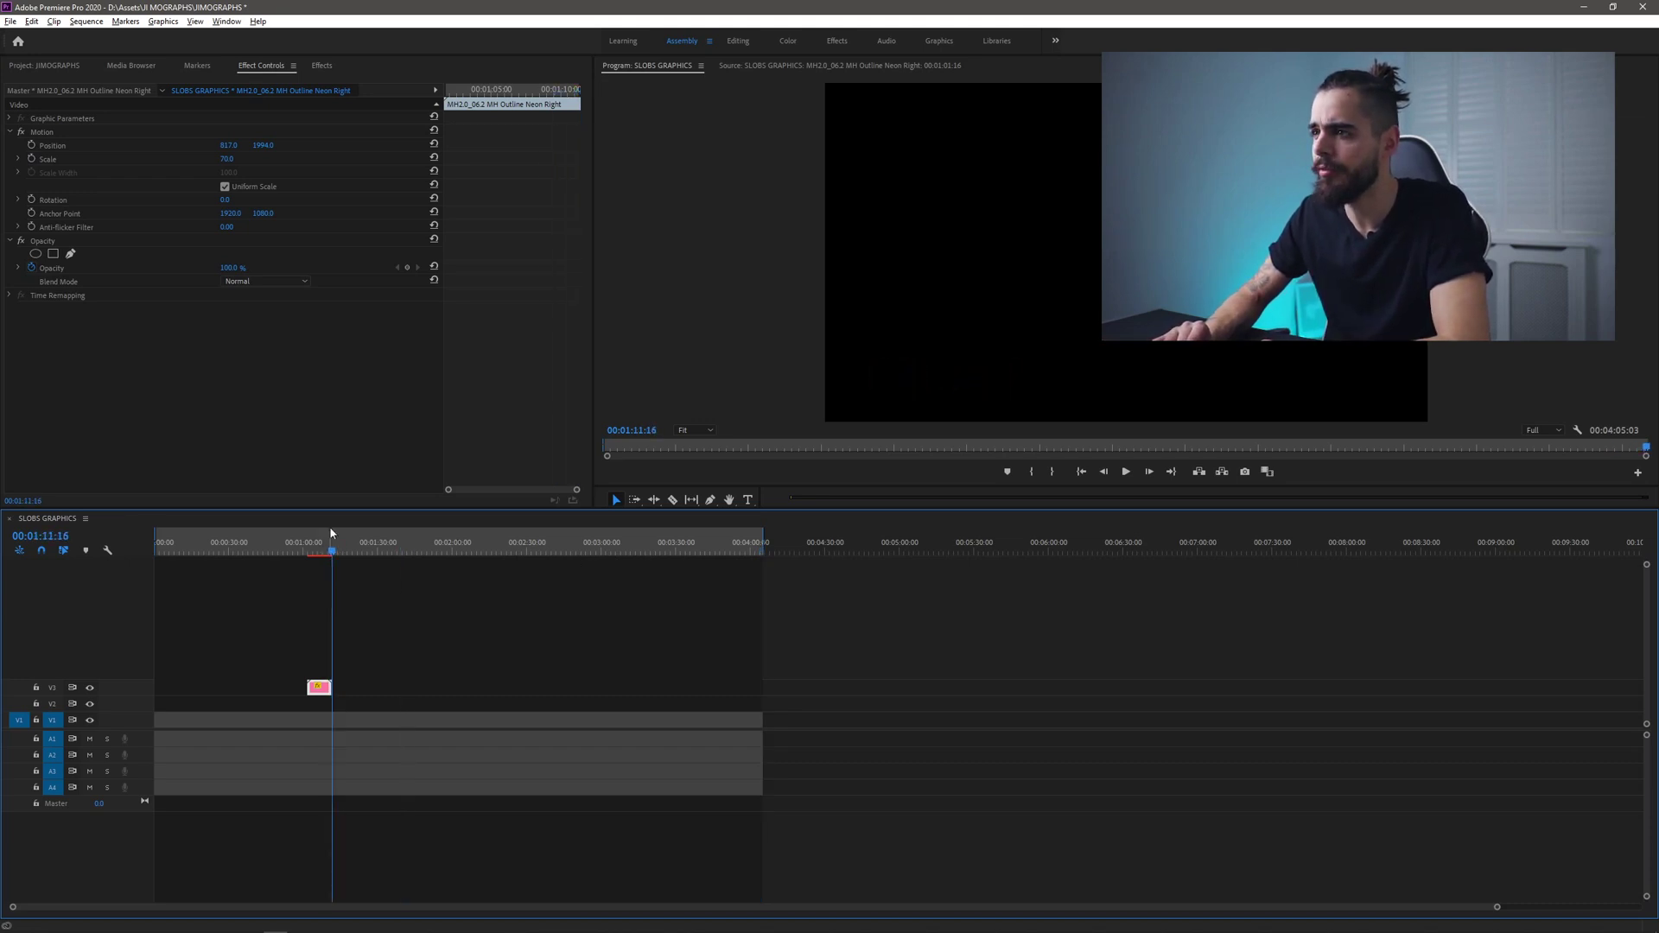
{"action": "key", "text": "w"}
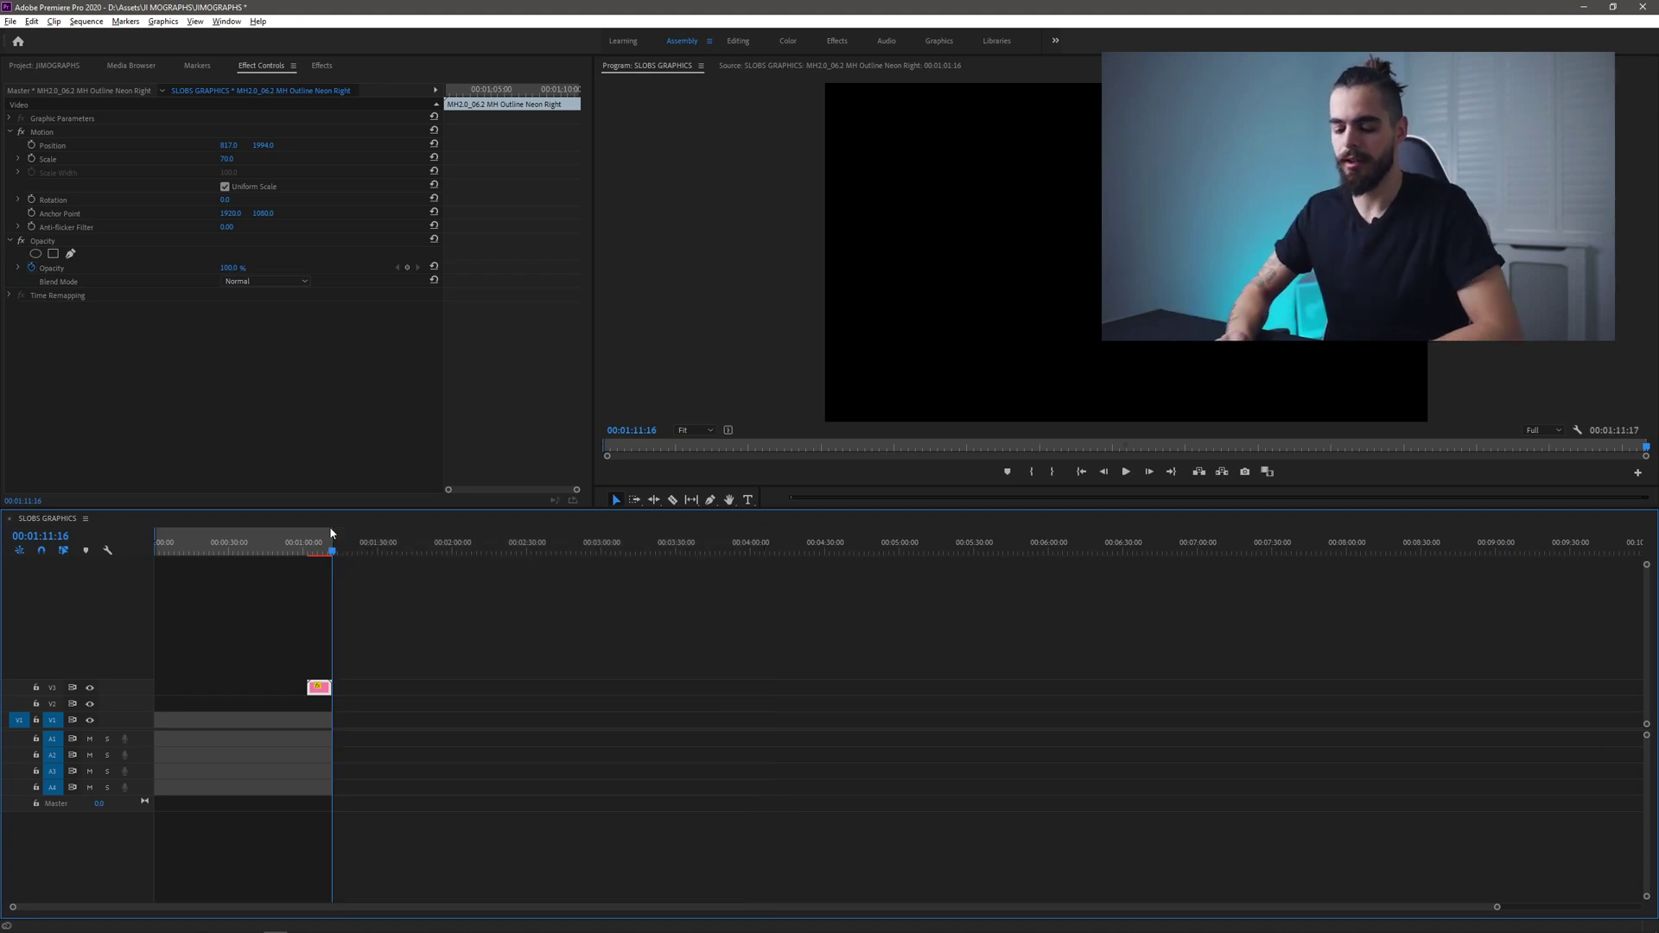
- Open the Export Settings and set the format to QuickTime, outputting SLOBS GRAPHICS.mov
{"action": "left_click", "coordinate": [15, 21]}
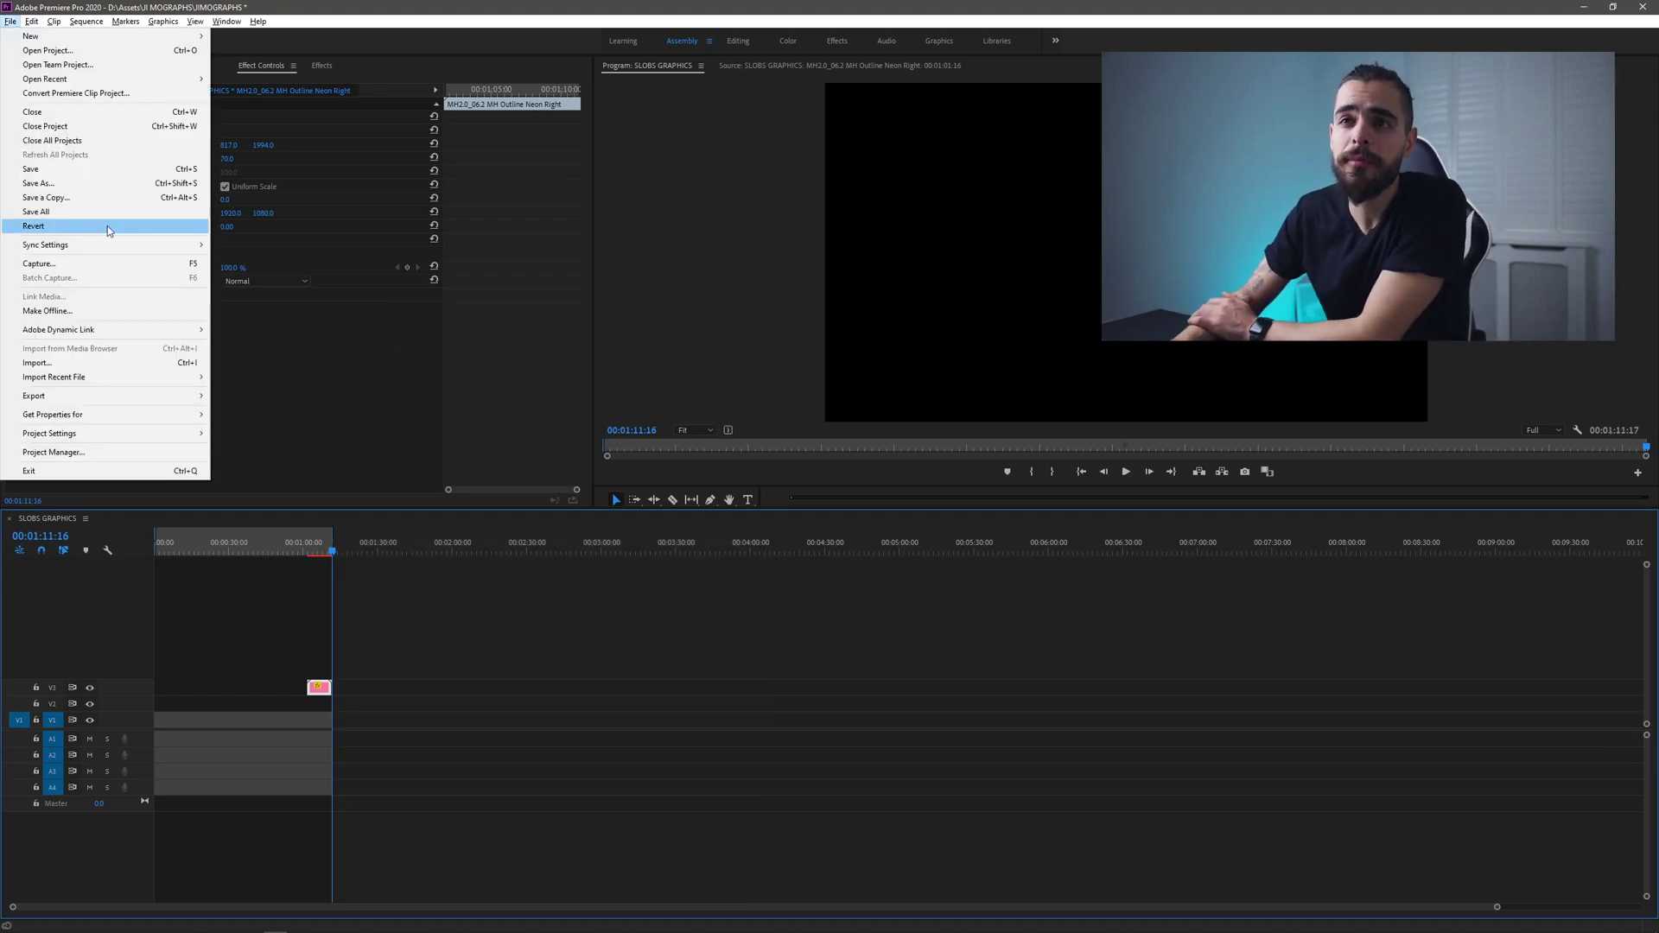
{"action": "mouse_move", "coordinate": [148, 400]}
{"action": "left_click", "coordinate": [240, 397]}
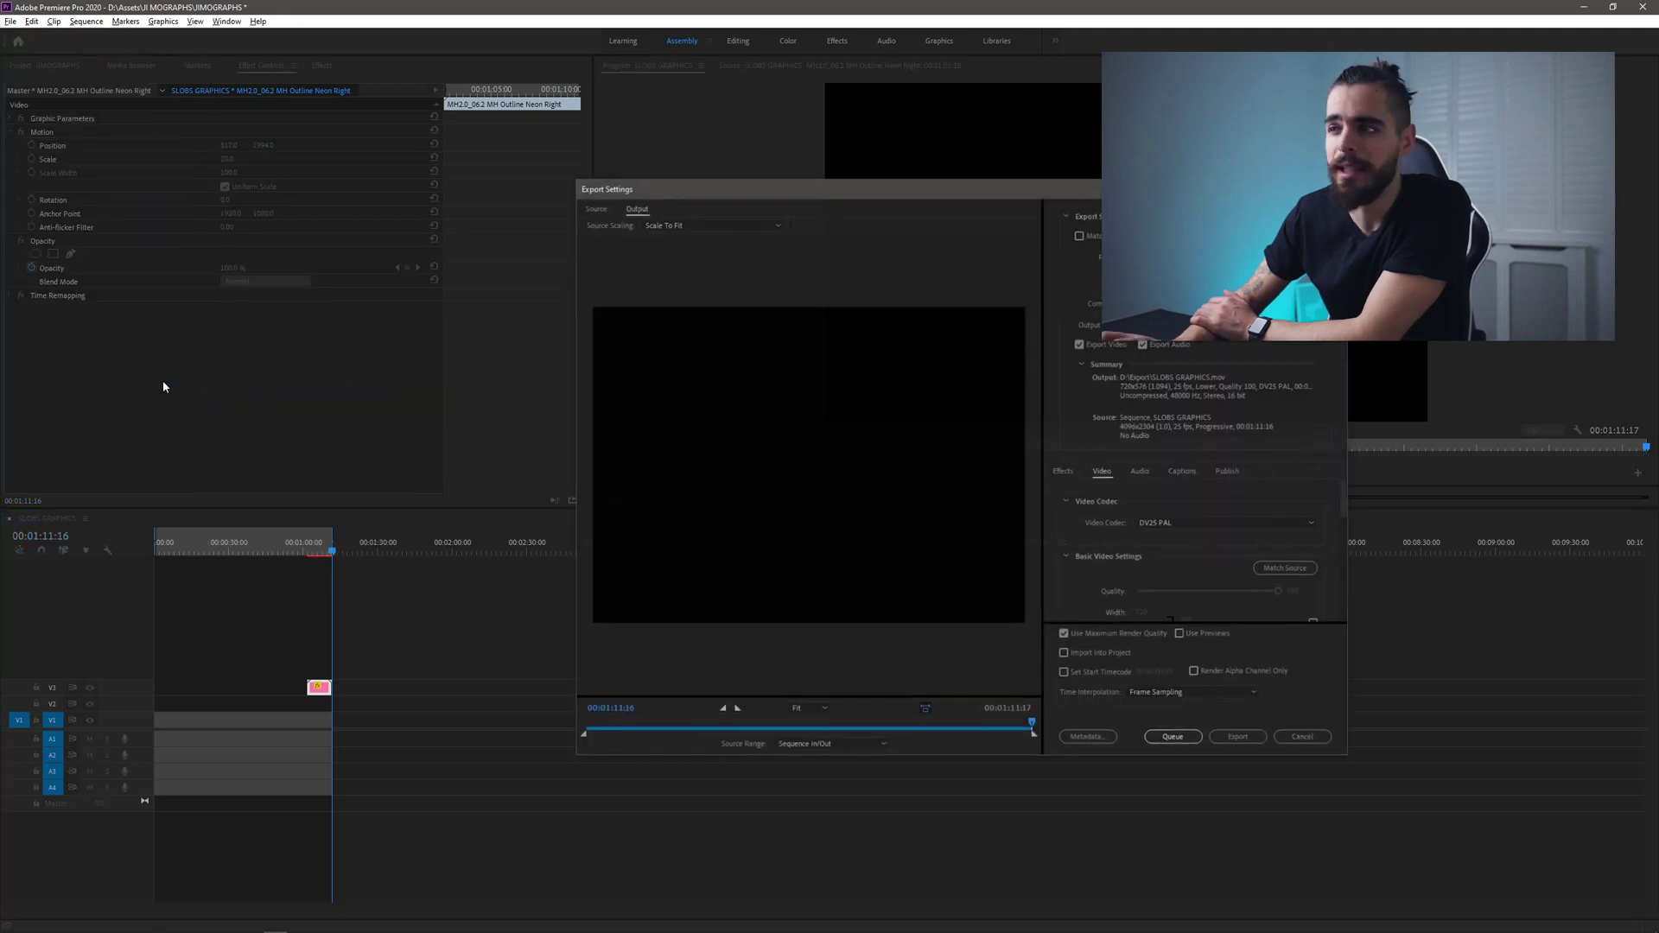
{"action": "left_click", "coordinate": [1210, 257]}
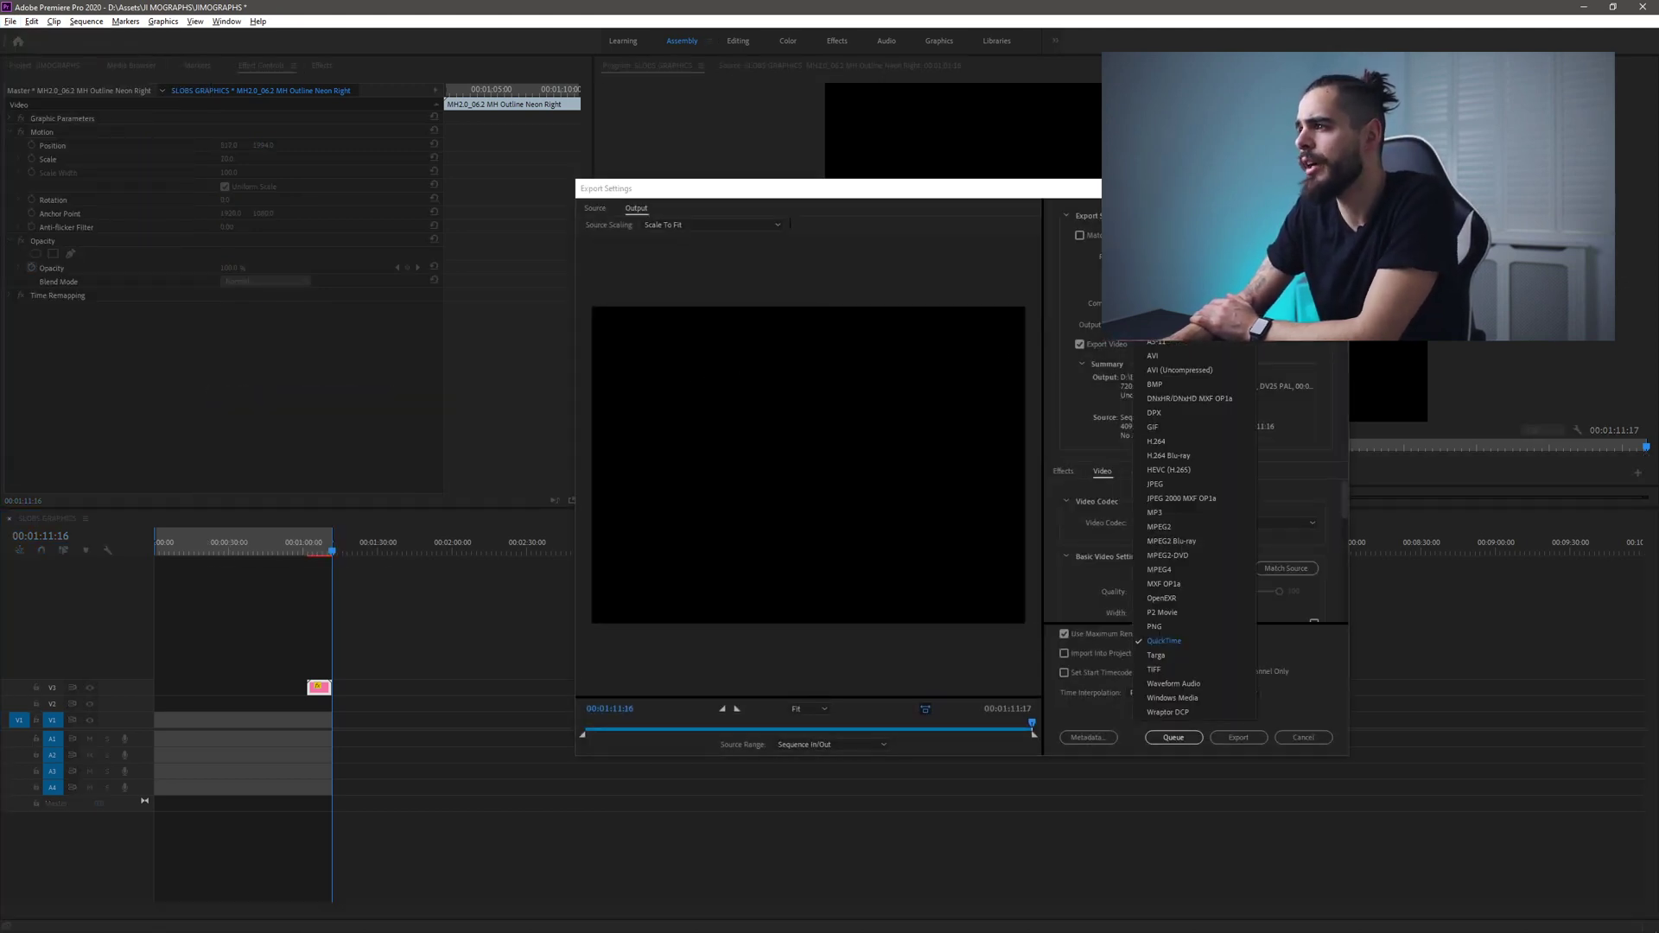
{"action": "left_click", "coordinate": [1159, 465]}
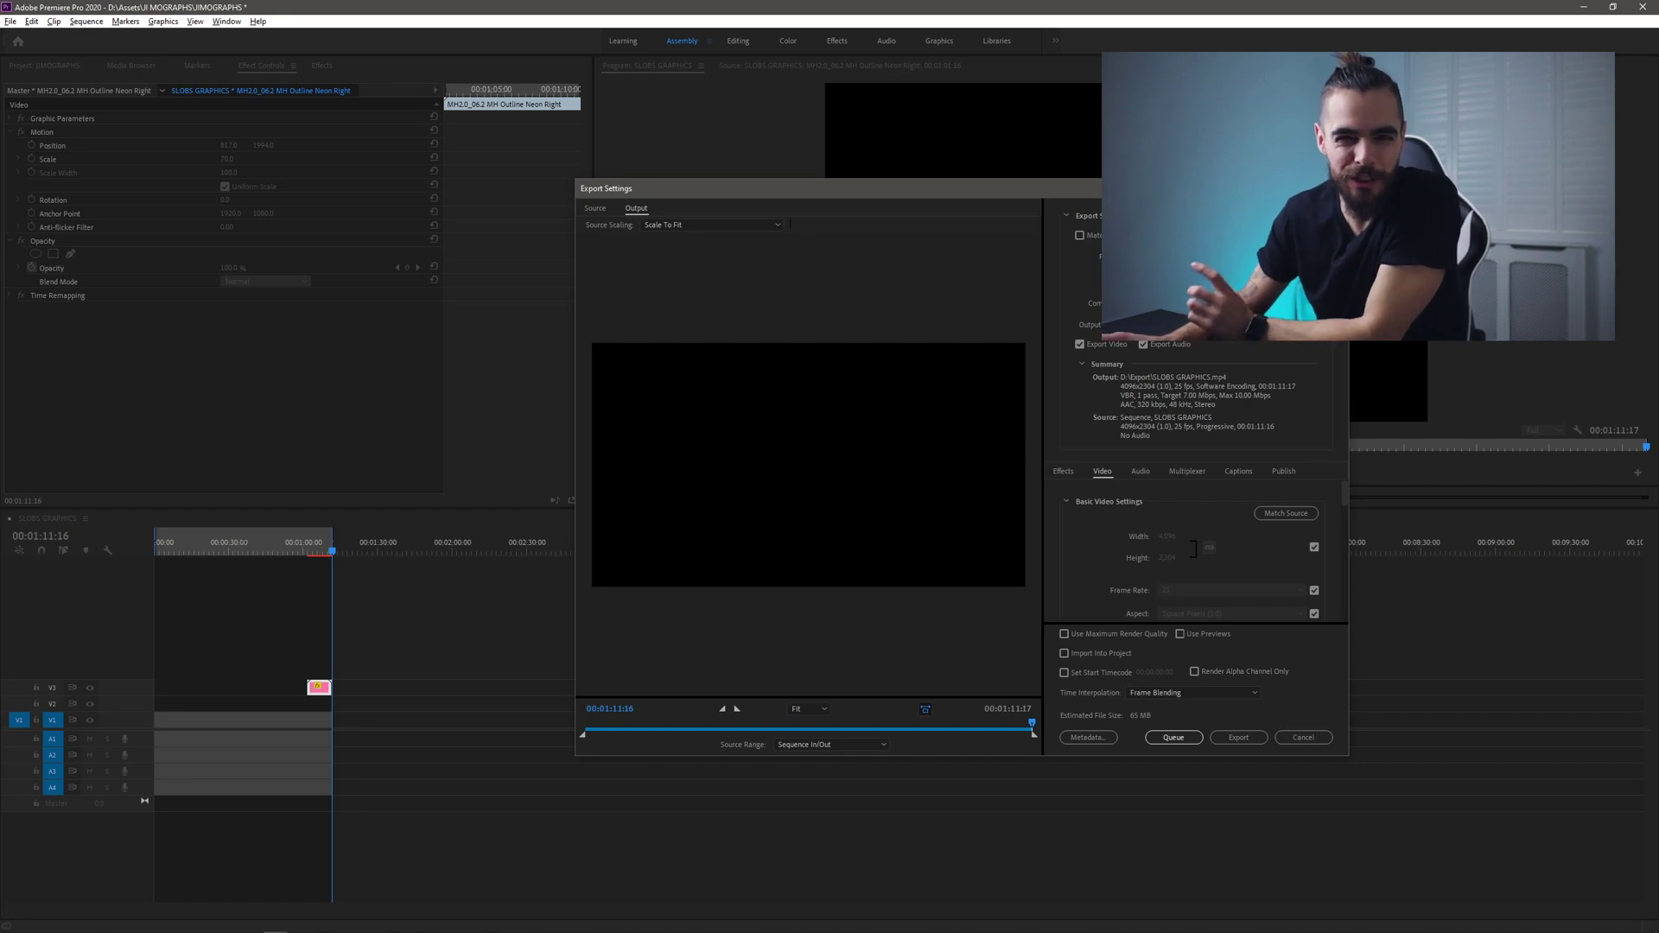
{"action": "left_click", "coordinate": [1193, 257]}
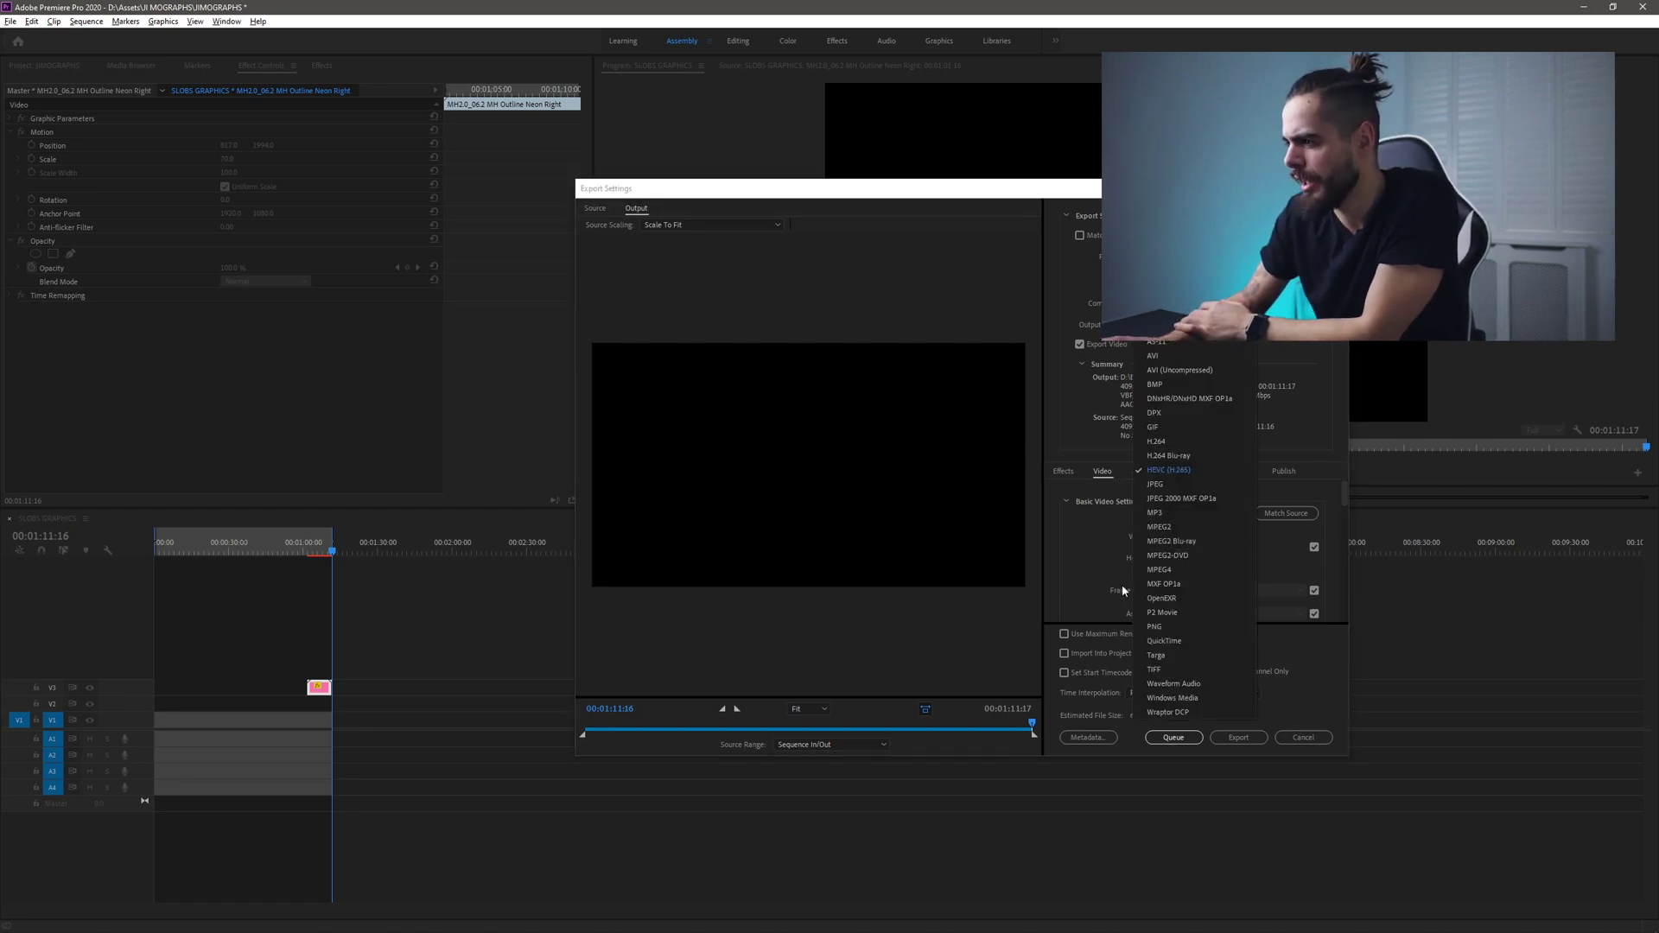
{"action": "left_click", "coordinate": [1150, 641]}
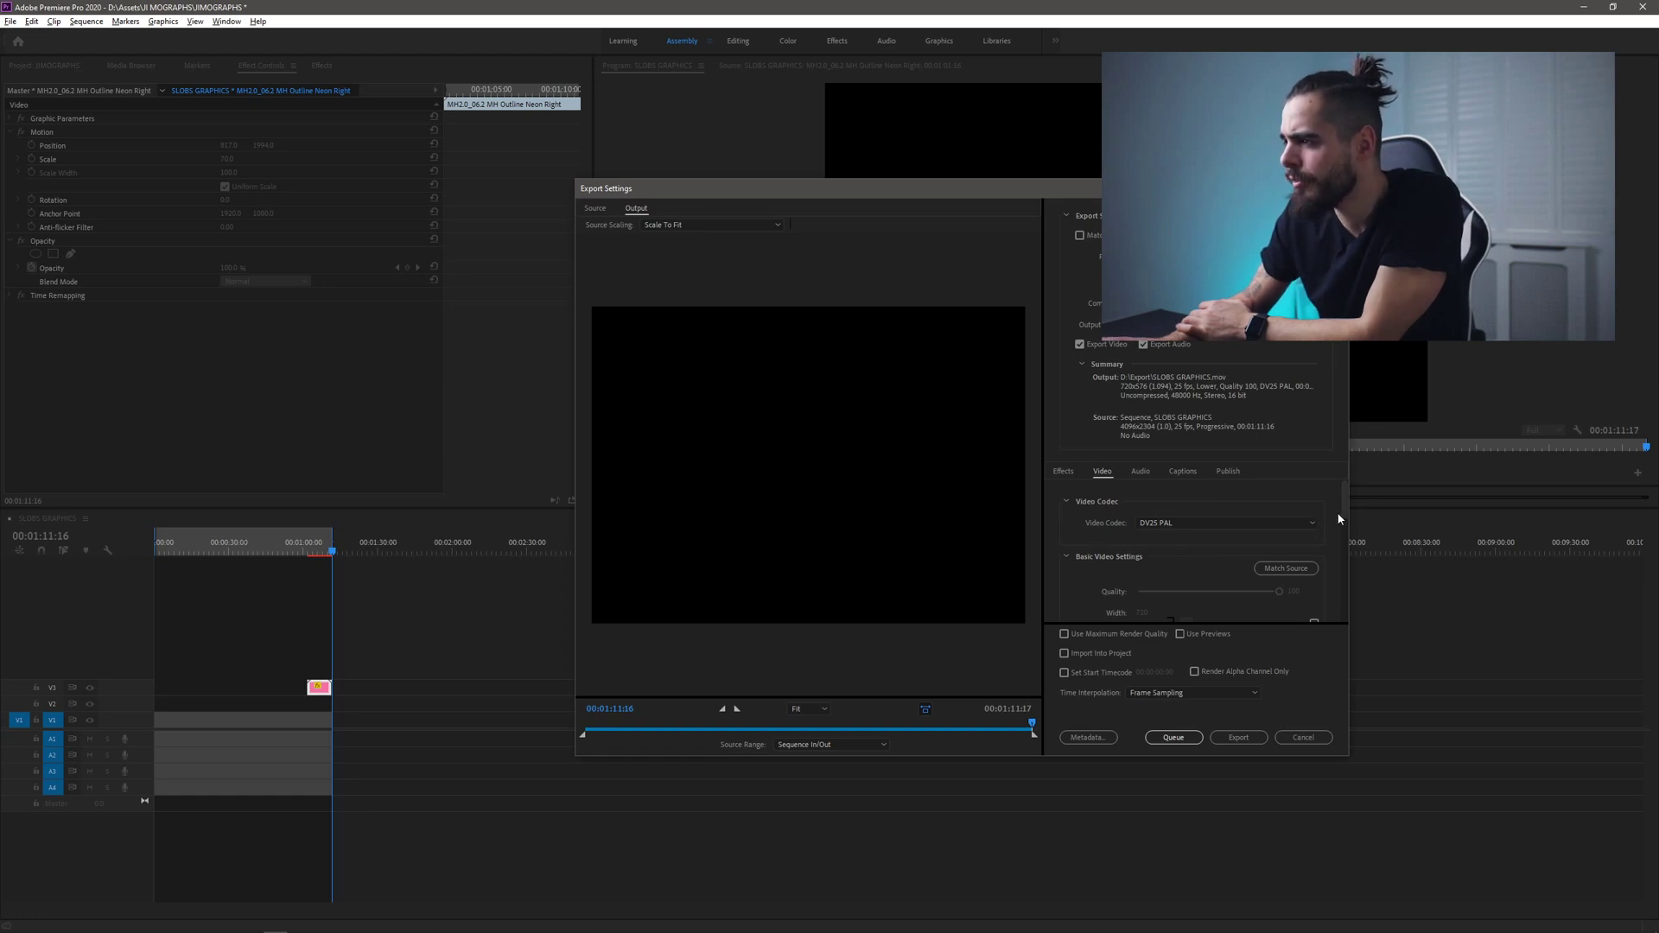
- Set the QuickTime video codec to Animation
{"action": "scroll", "coordinate": [1344, 509], "scroll_direction": "down", "scroll_amount": 1}
{"action": "scroll", "coordinate": [1345, 512], "scroll_direction": "down", "scroll_amount": 1}
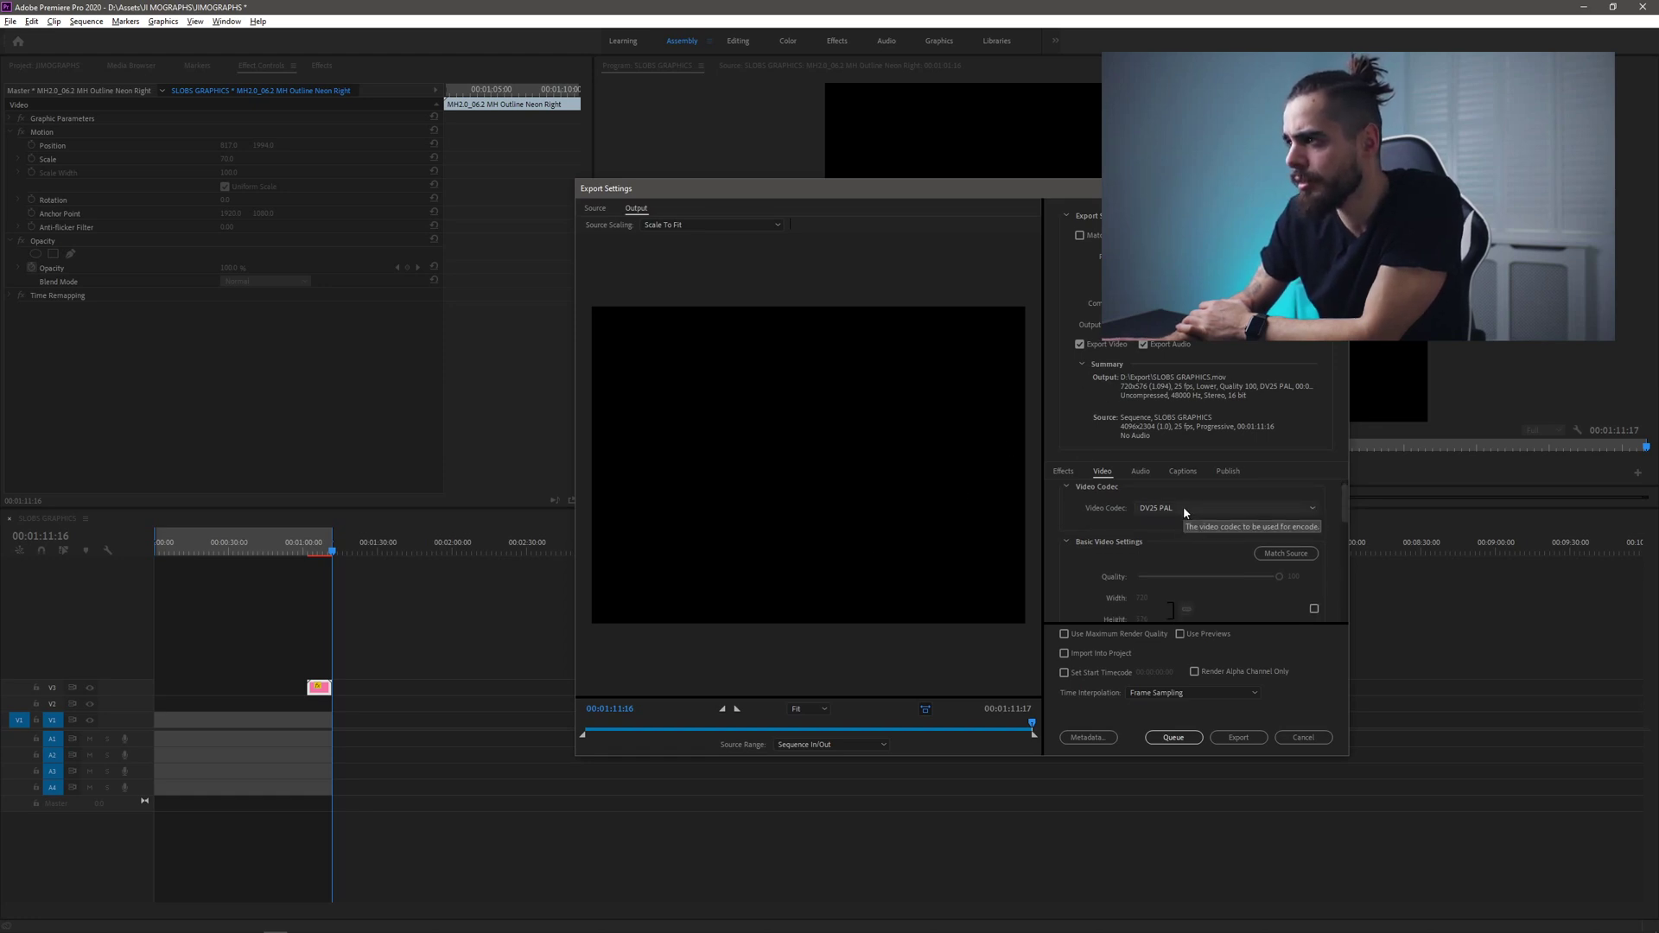
{"action": "left_click", "coordinate": [1184, 506]}
{"action": "left_click", "coordinate": [1161, 642]}
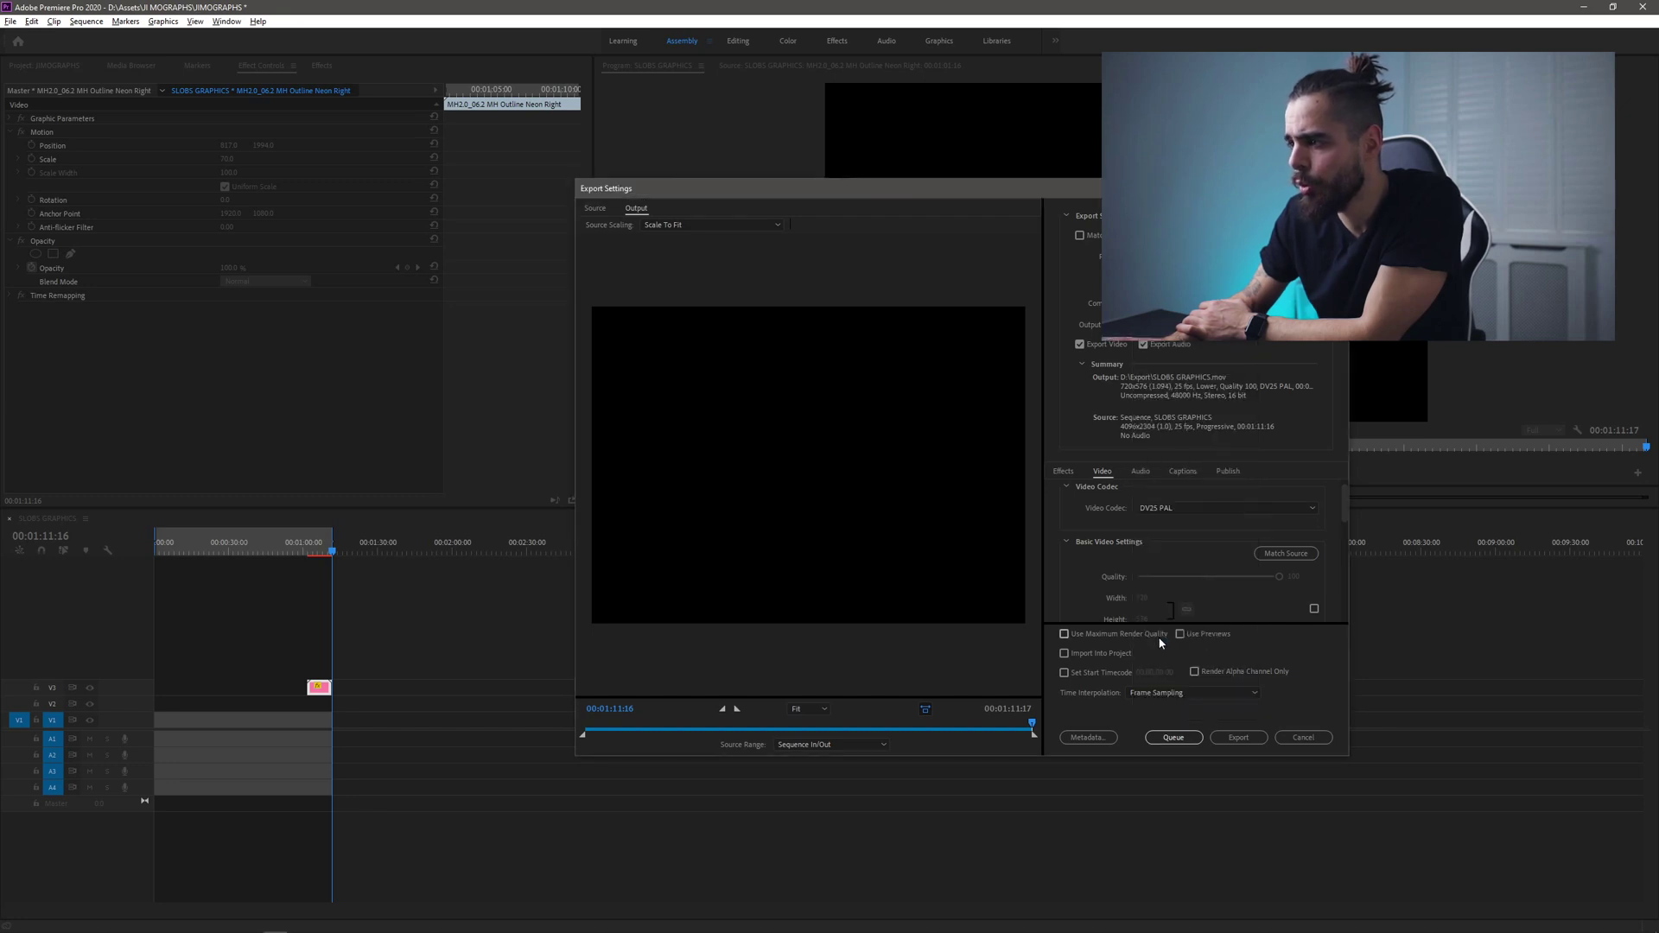
{"action": "left_click", "coordinate": [1167, 510]}
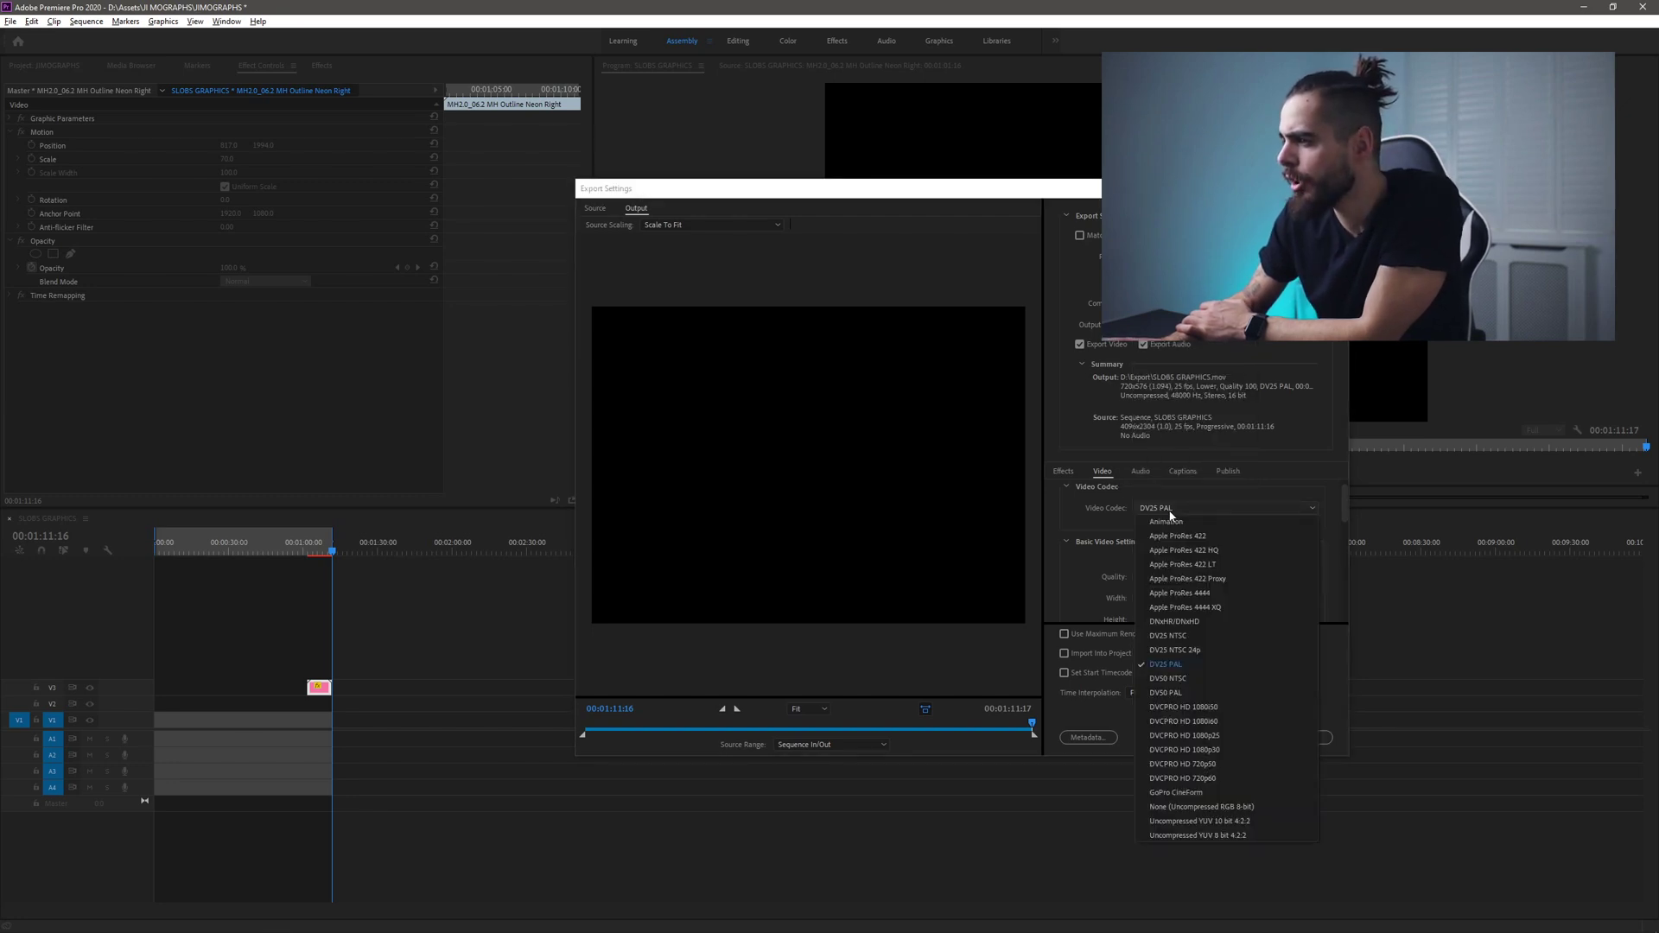
{"action": "left_click", "coordinate": [1180, 523]}
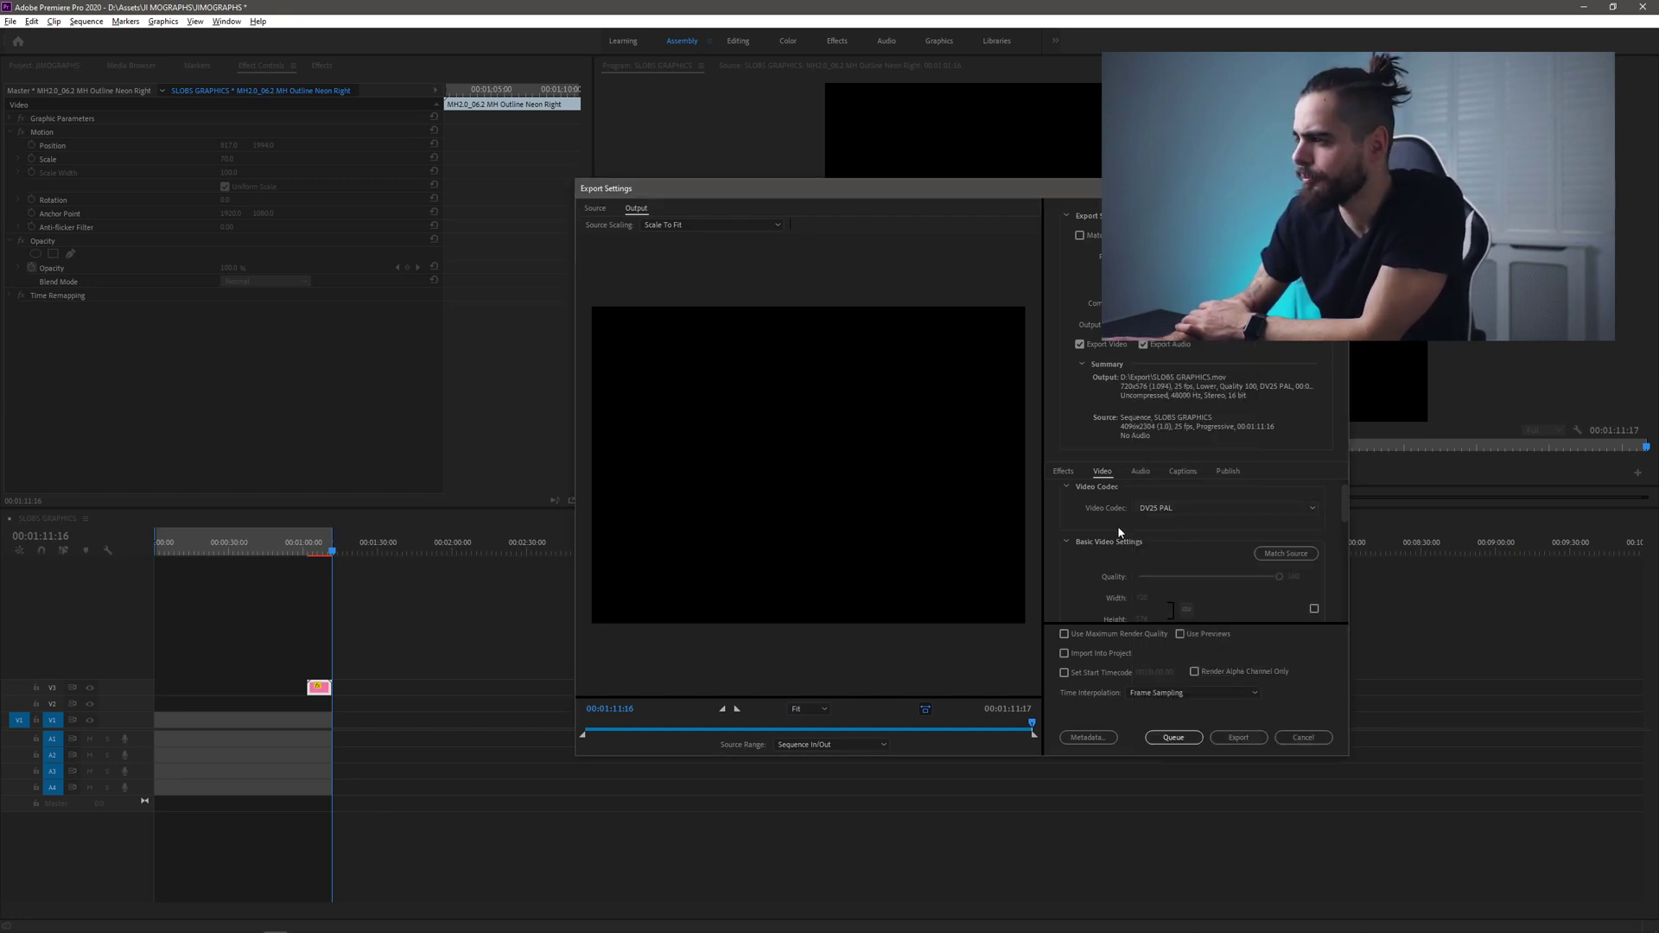
{"action": "left_click_drag", "start_coordinate": [1342, 504], "coordinate": [1342, 521]}
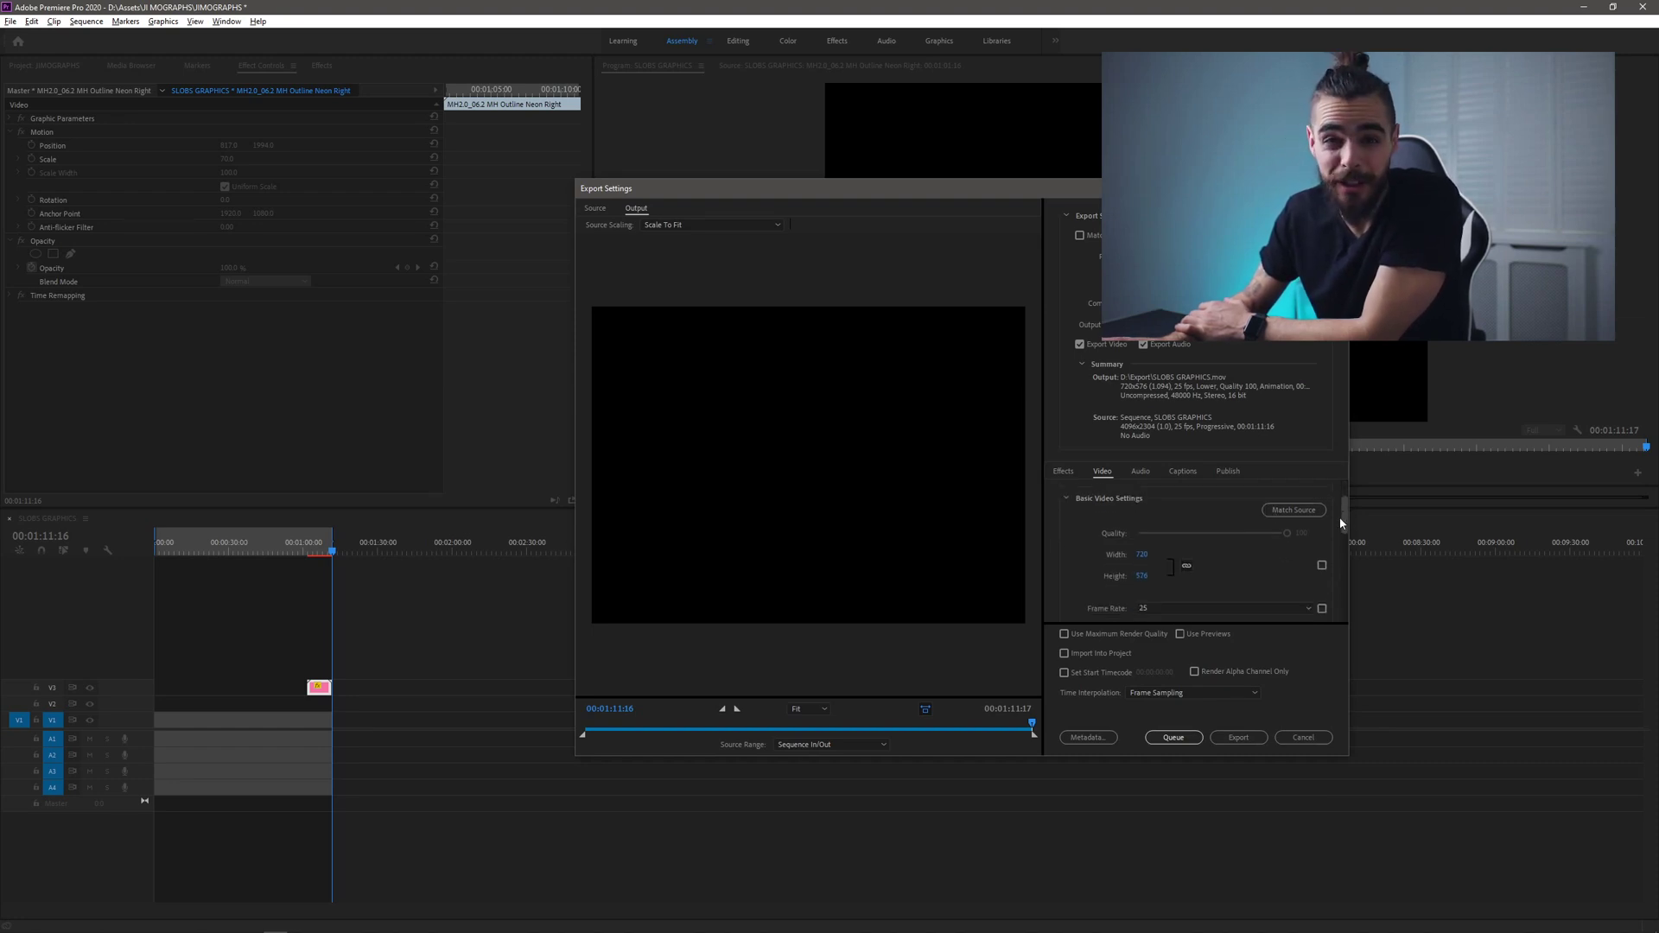
{"action": "left_click_drag", "start_coordinate": [1340, 522], "coordinate": [1340, 527]}
- Turn on Render at Maximum Depth and set the depth to 8-bpc + alpha
{"action": "scroll", "coordinate": [1337, 536], "scroll_direction": "down", "scroll_amount": 3}
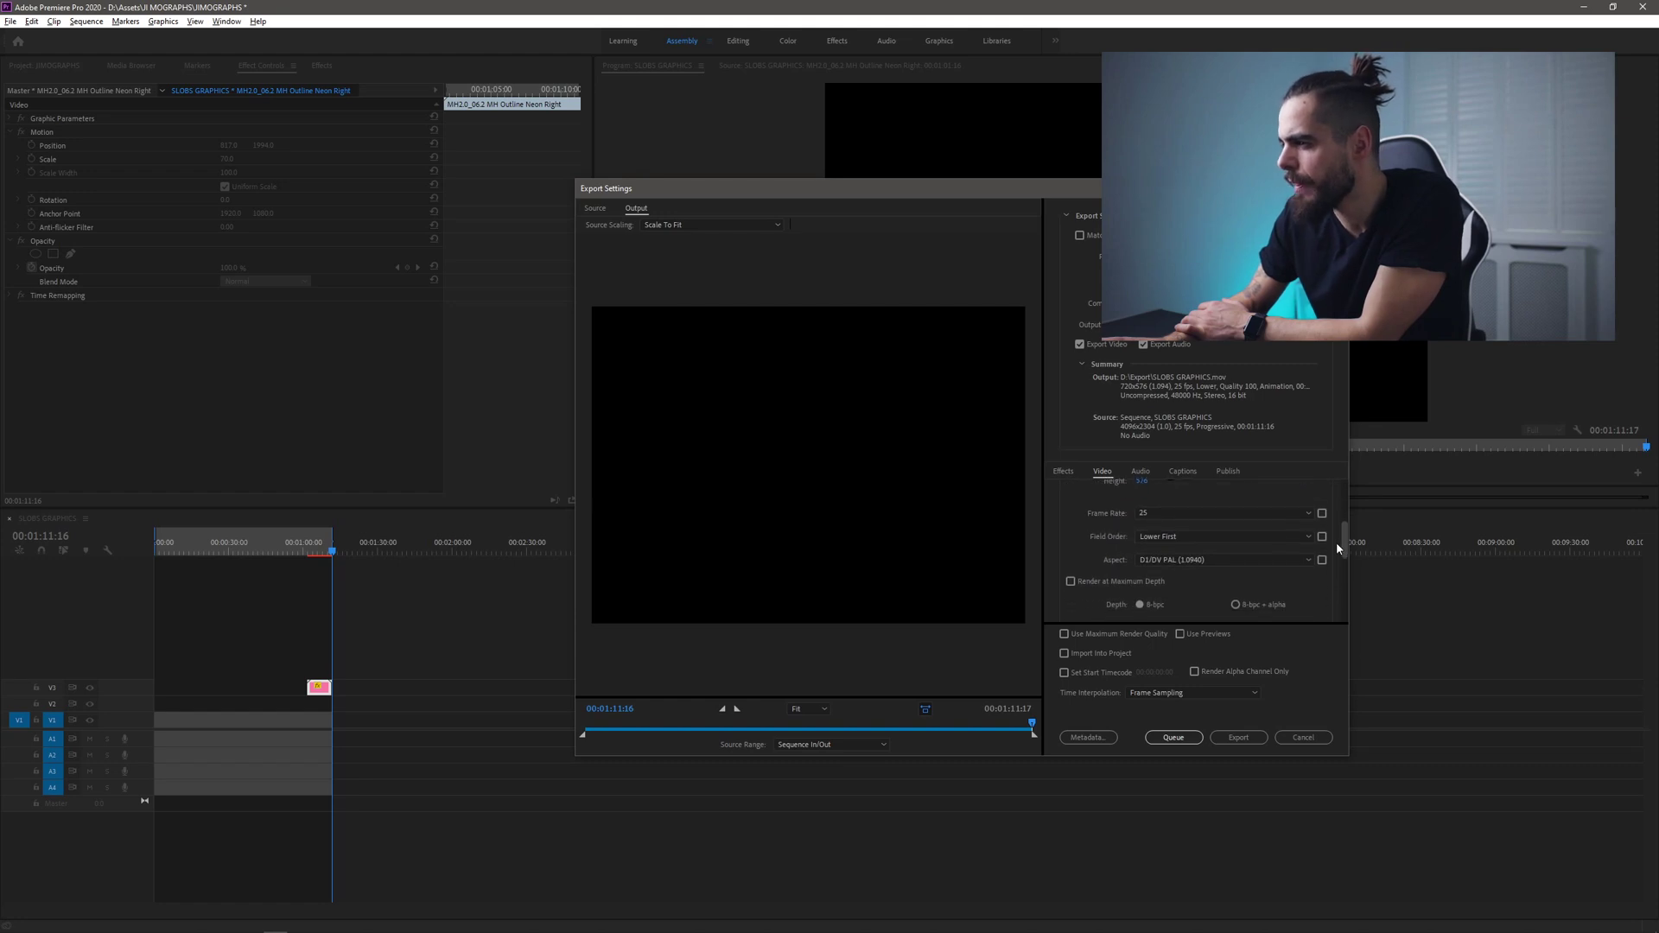
{"action": "left_click", "coordinate": [1072, 550]}
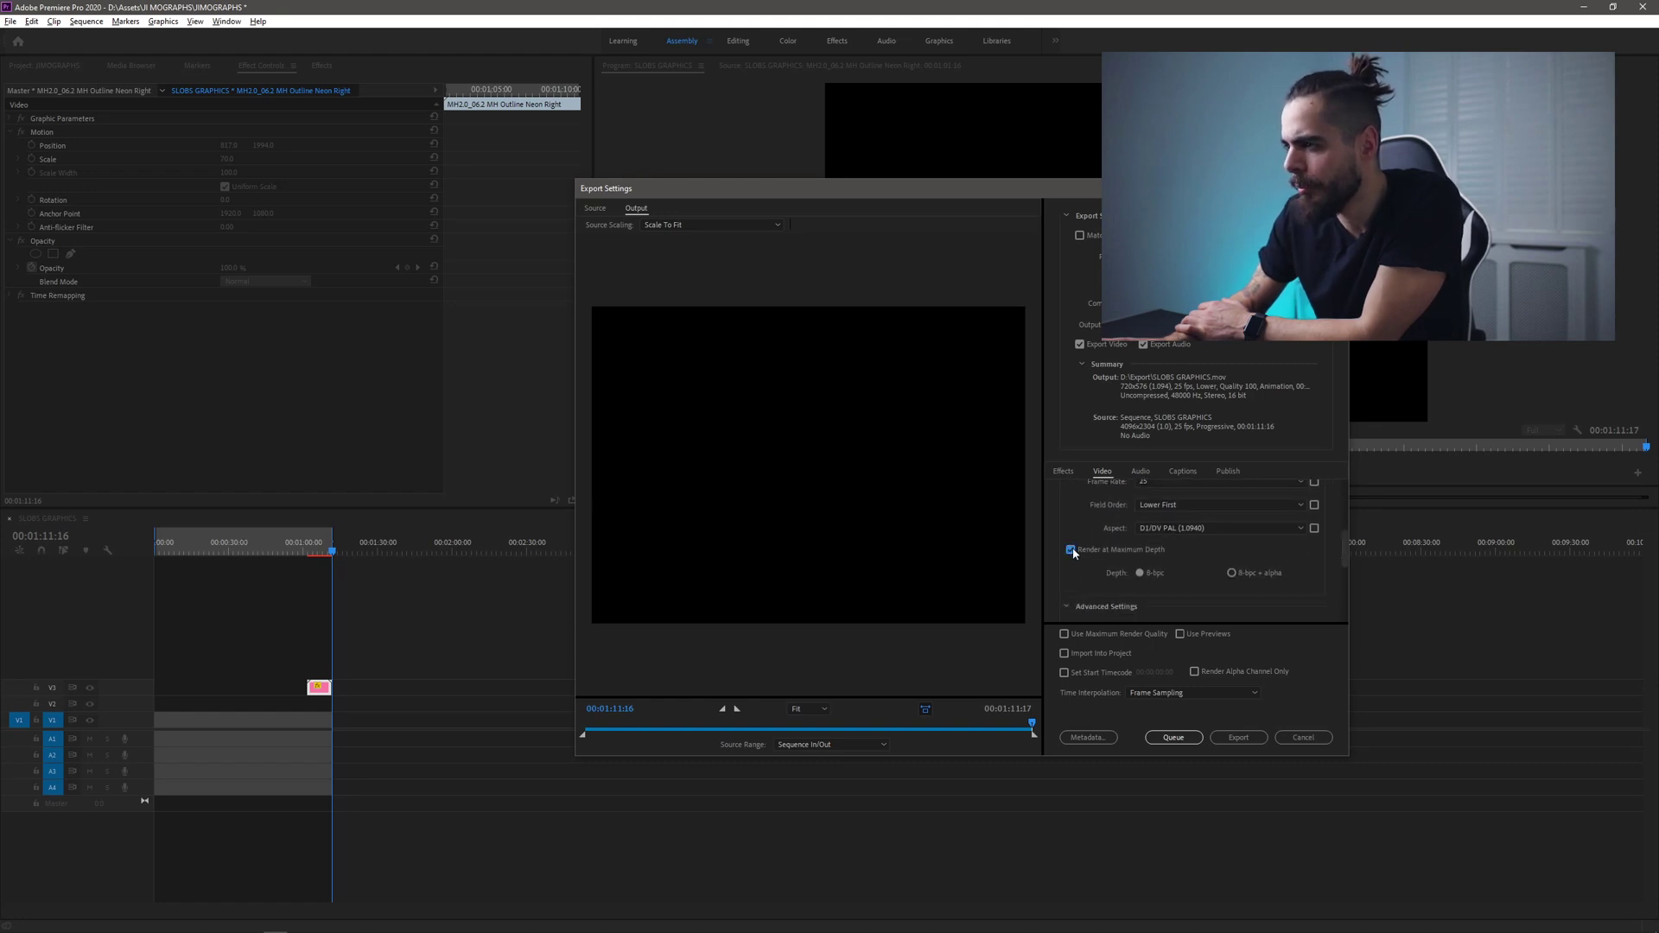
{"action": "left_click", "coordinate": [1232, 574]}
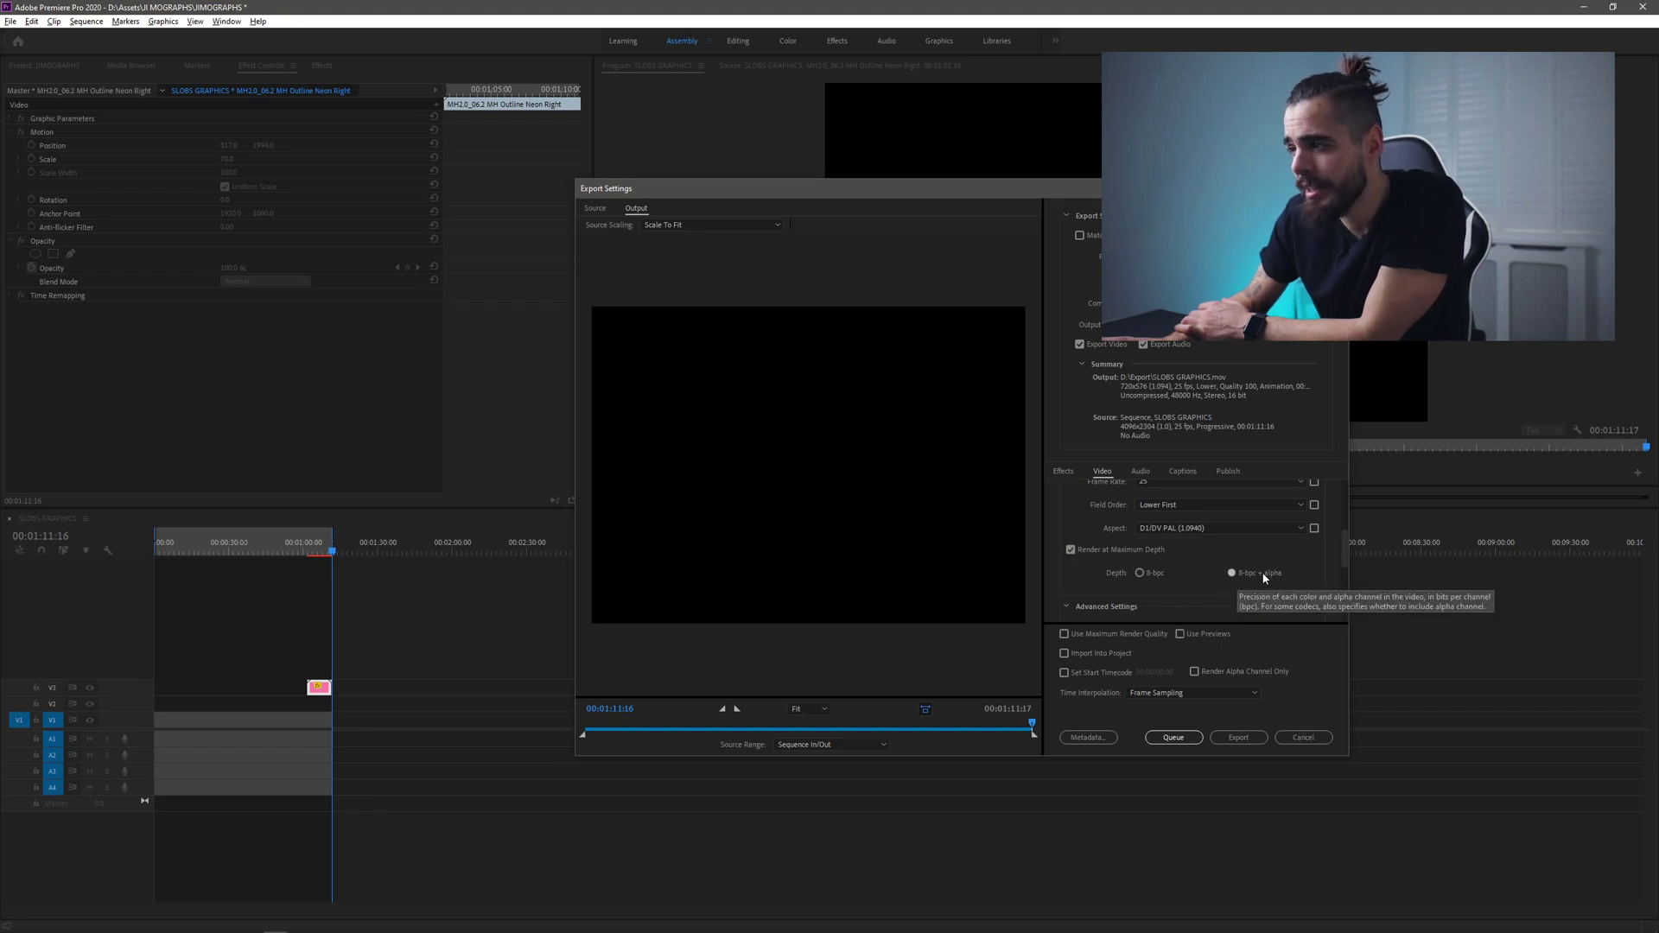
{"action": "left_click_drag", "start_coordinate": [1345, 544], "coordinate": [1341, 578]}
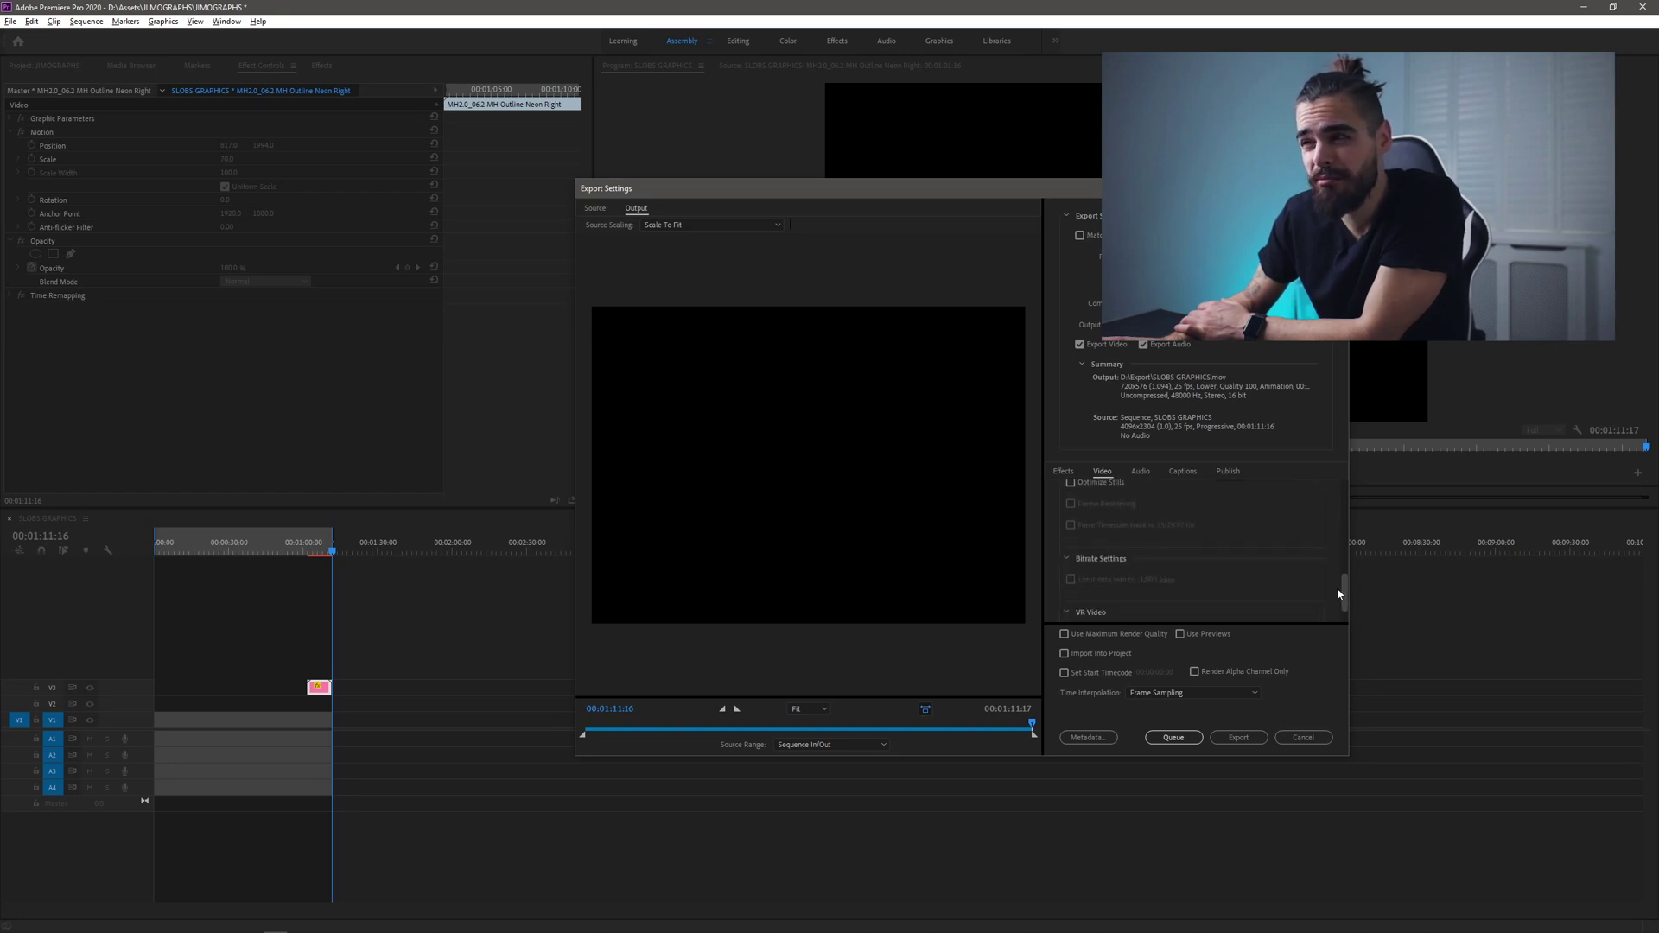
{"action": "scroll", "coordinate": [1342, 575], "scroll_direction": "up", "scroll_amount": 5}
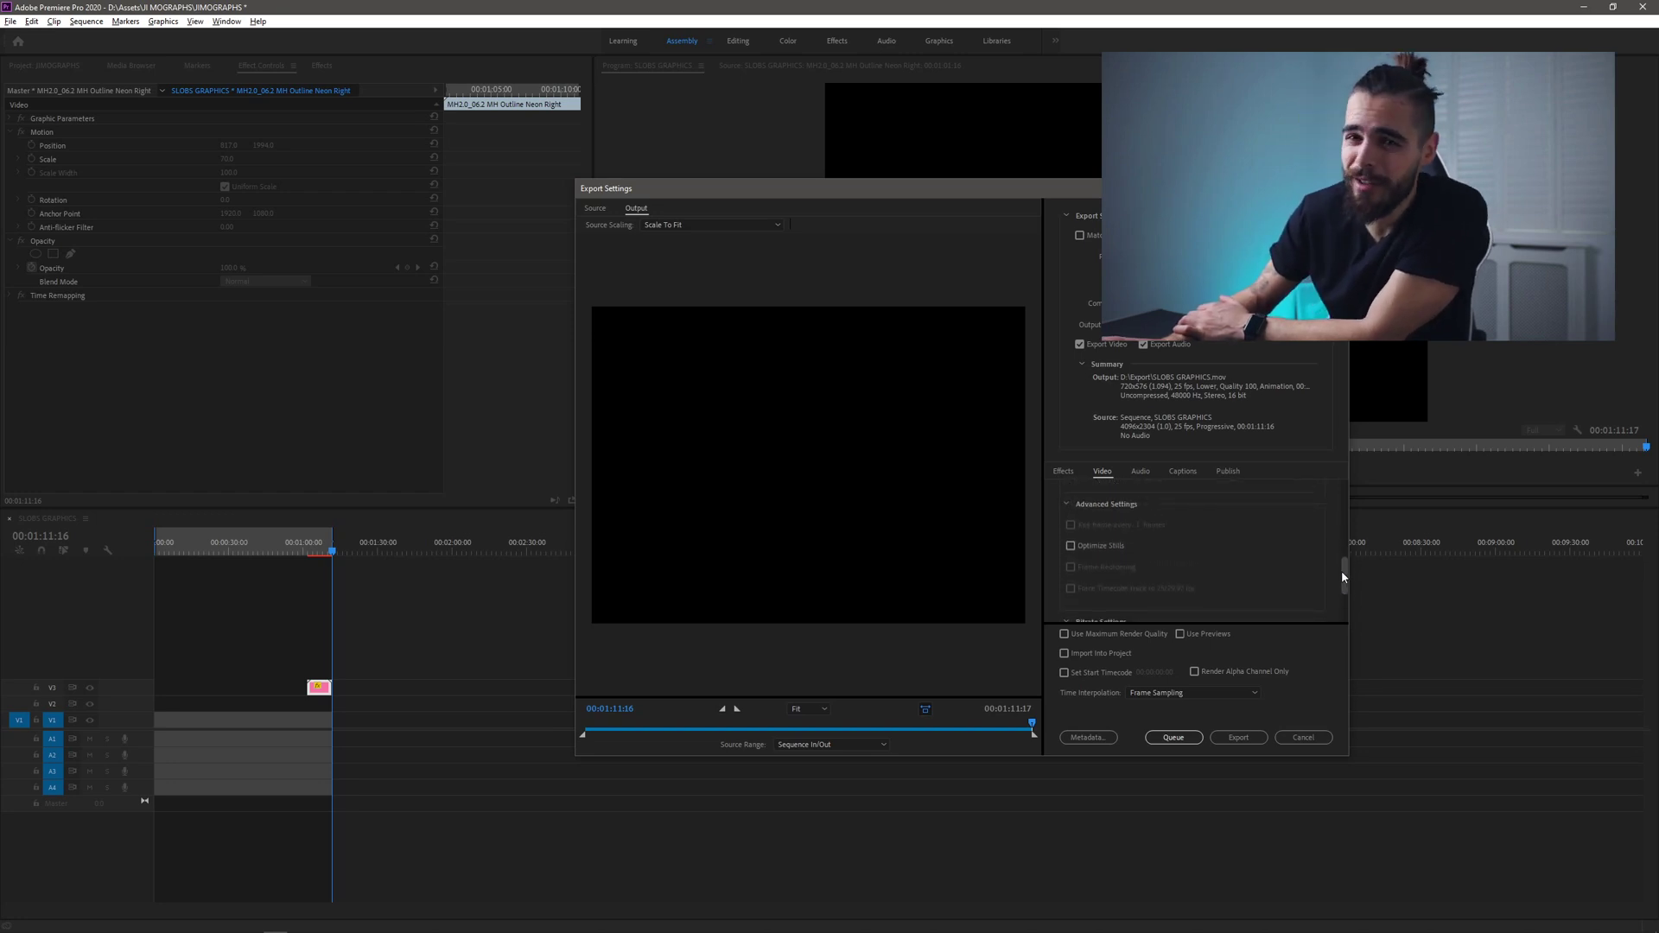
{"action": "scroll", "coordinate": [1345, 548], "scroll_direction": "up", "scroll_amount": 2}
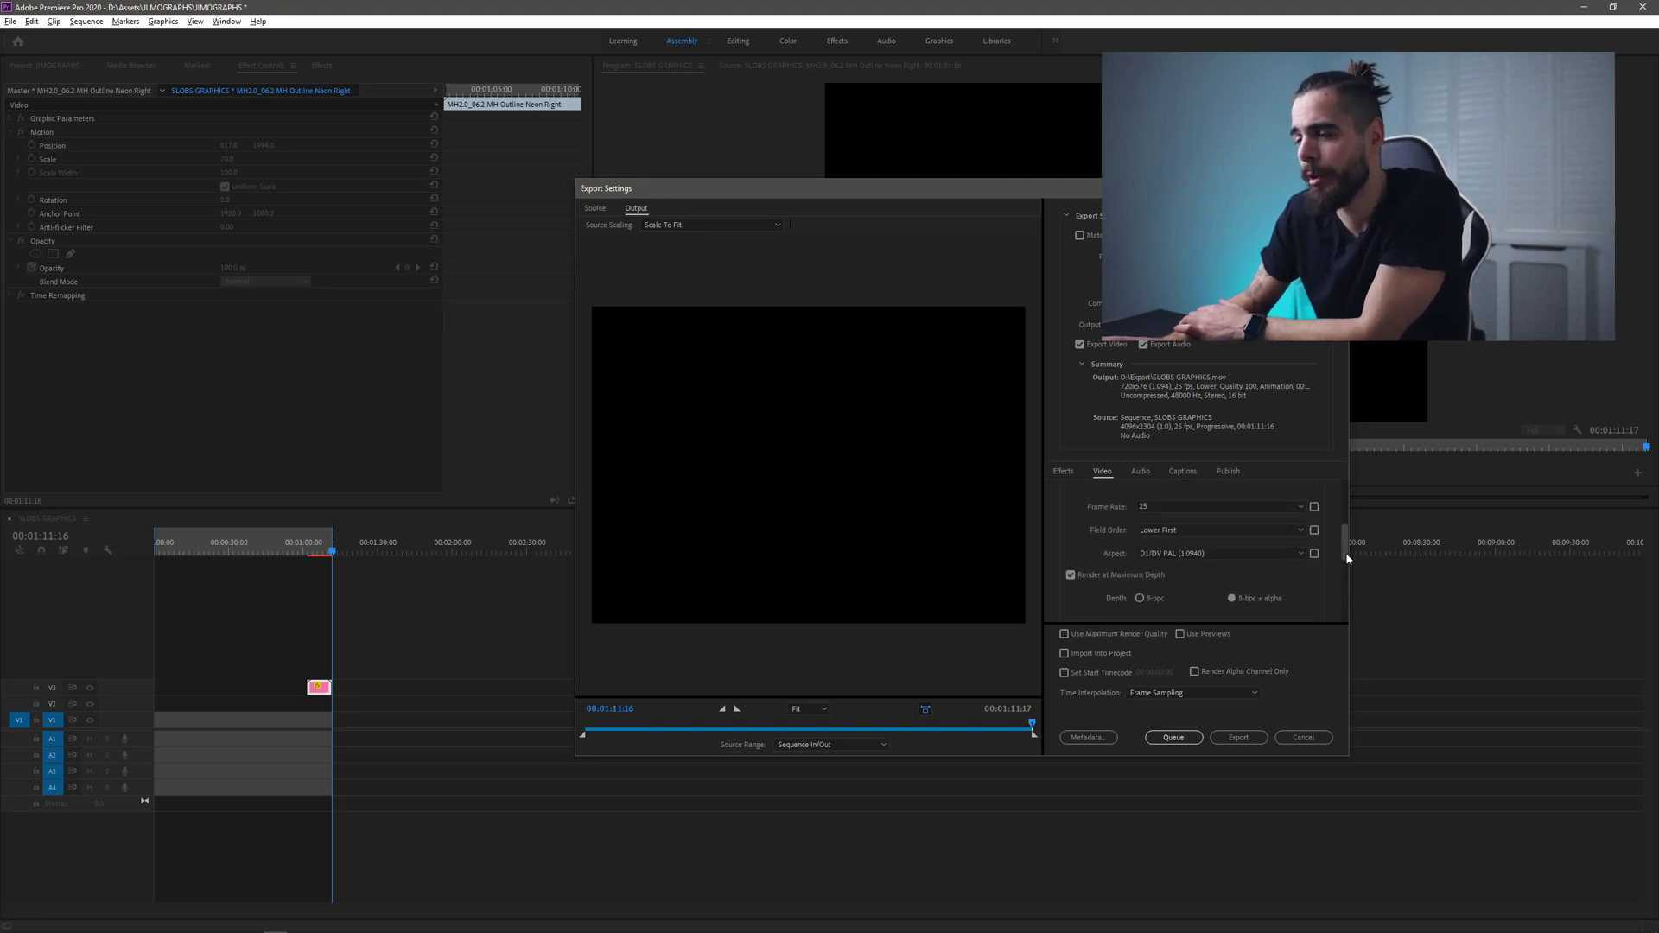
- Name the output 'subscribe graphic' in the Export folder and start the export
{"action": "left_click", "coordinate": [1150, 325]}
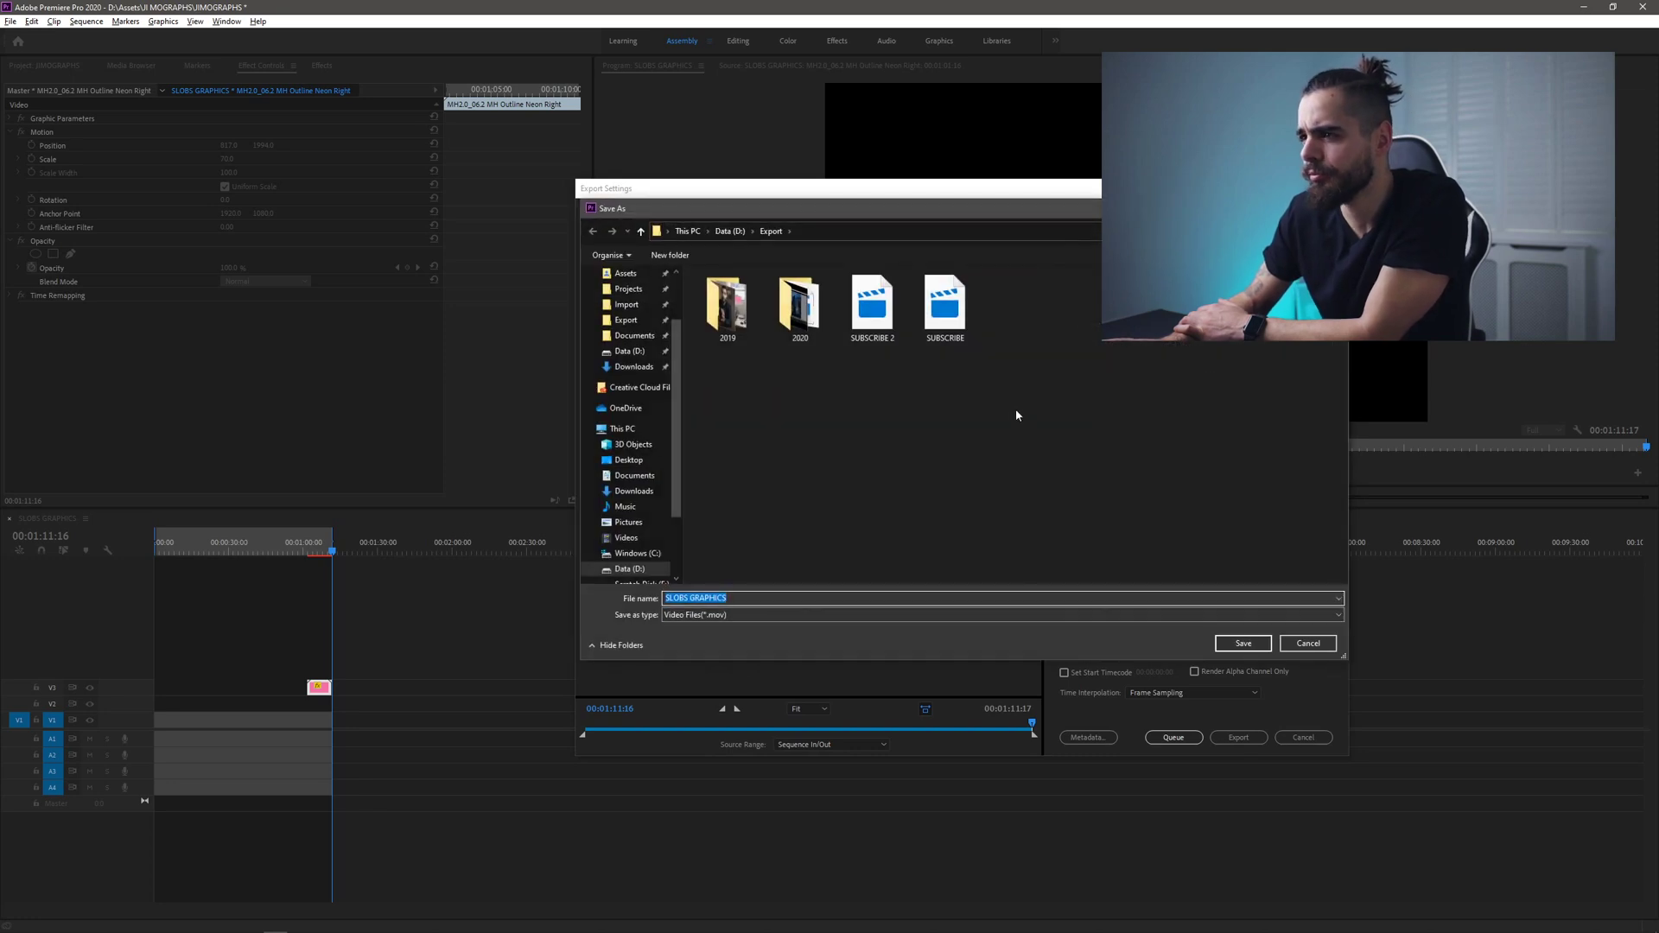
{"action": "type", "text": "sub"}
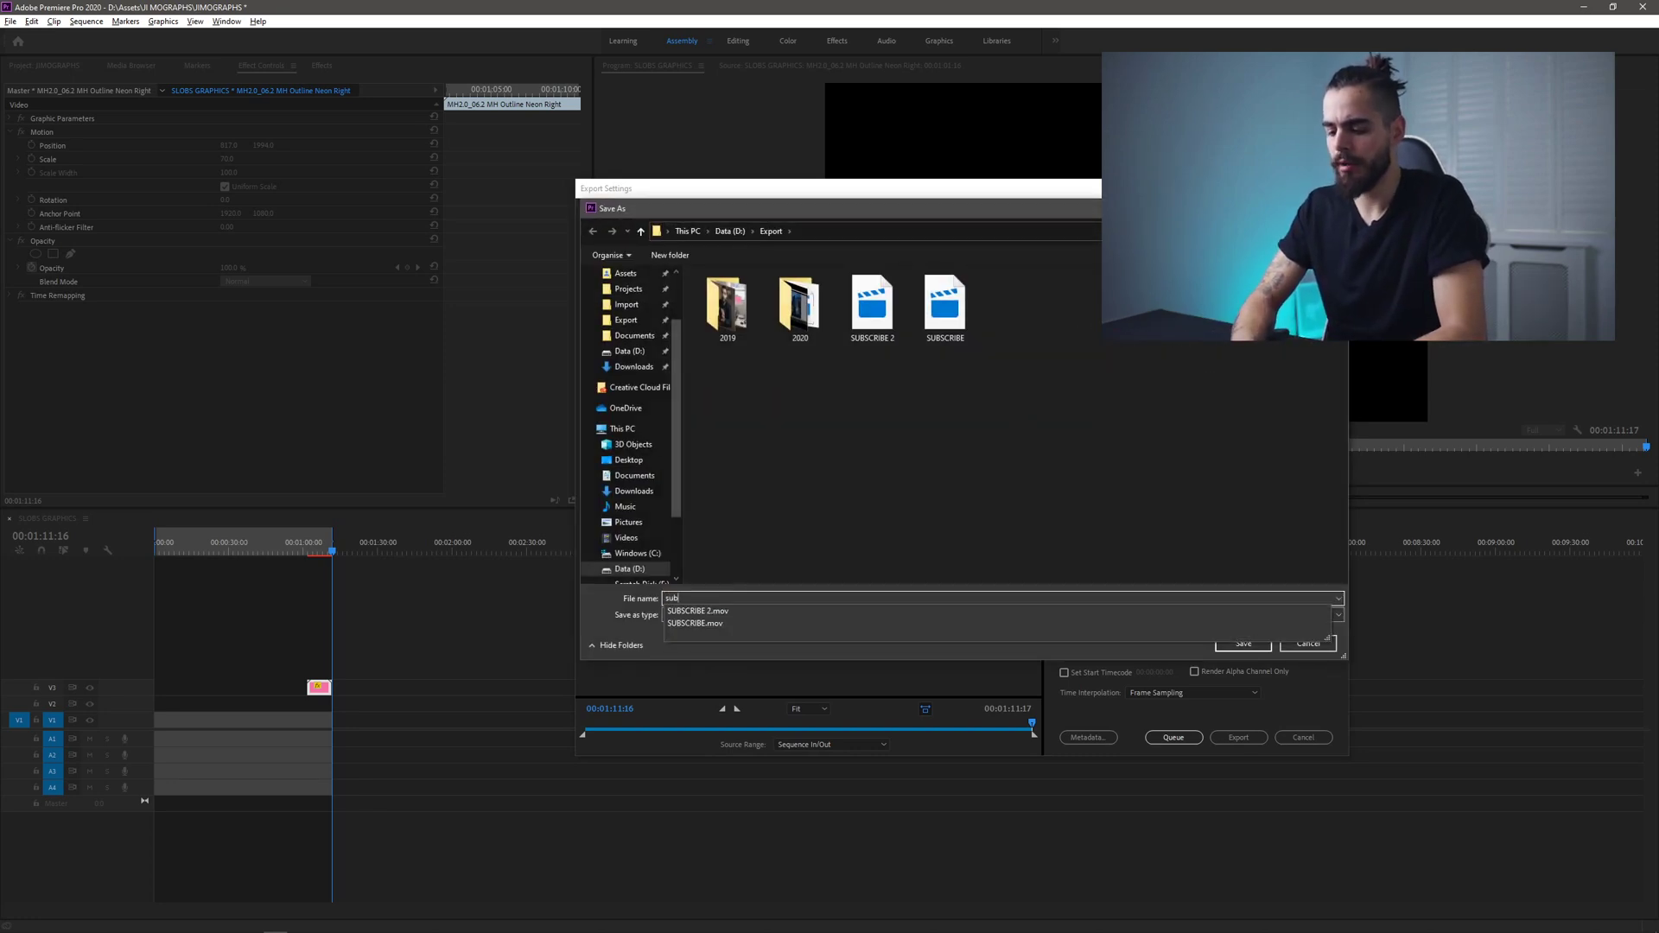
{"action": "type", "text": "scribe graphic"}
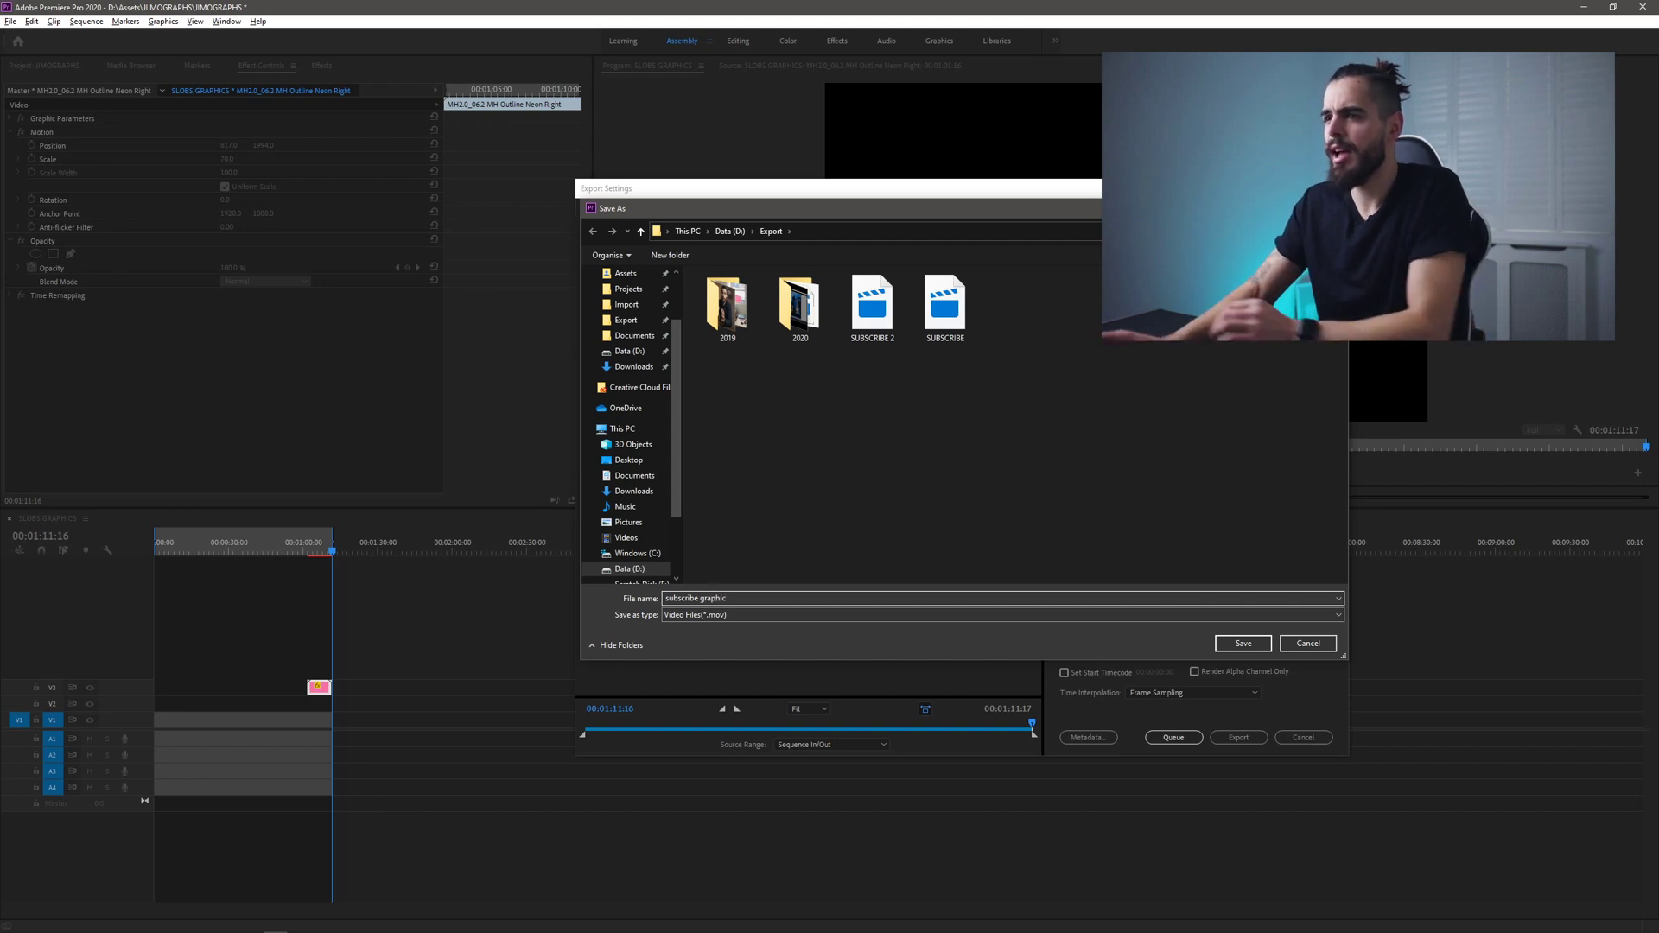
{"action": "left_click", "coordinate": [1245, 644]}
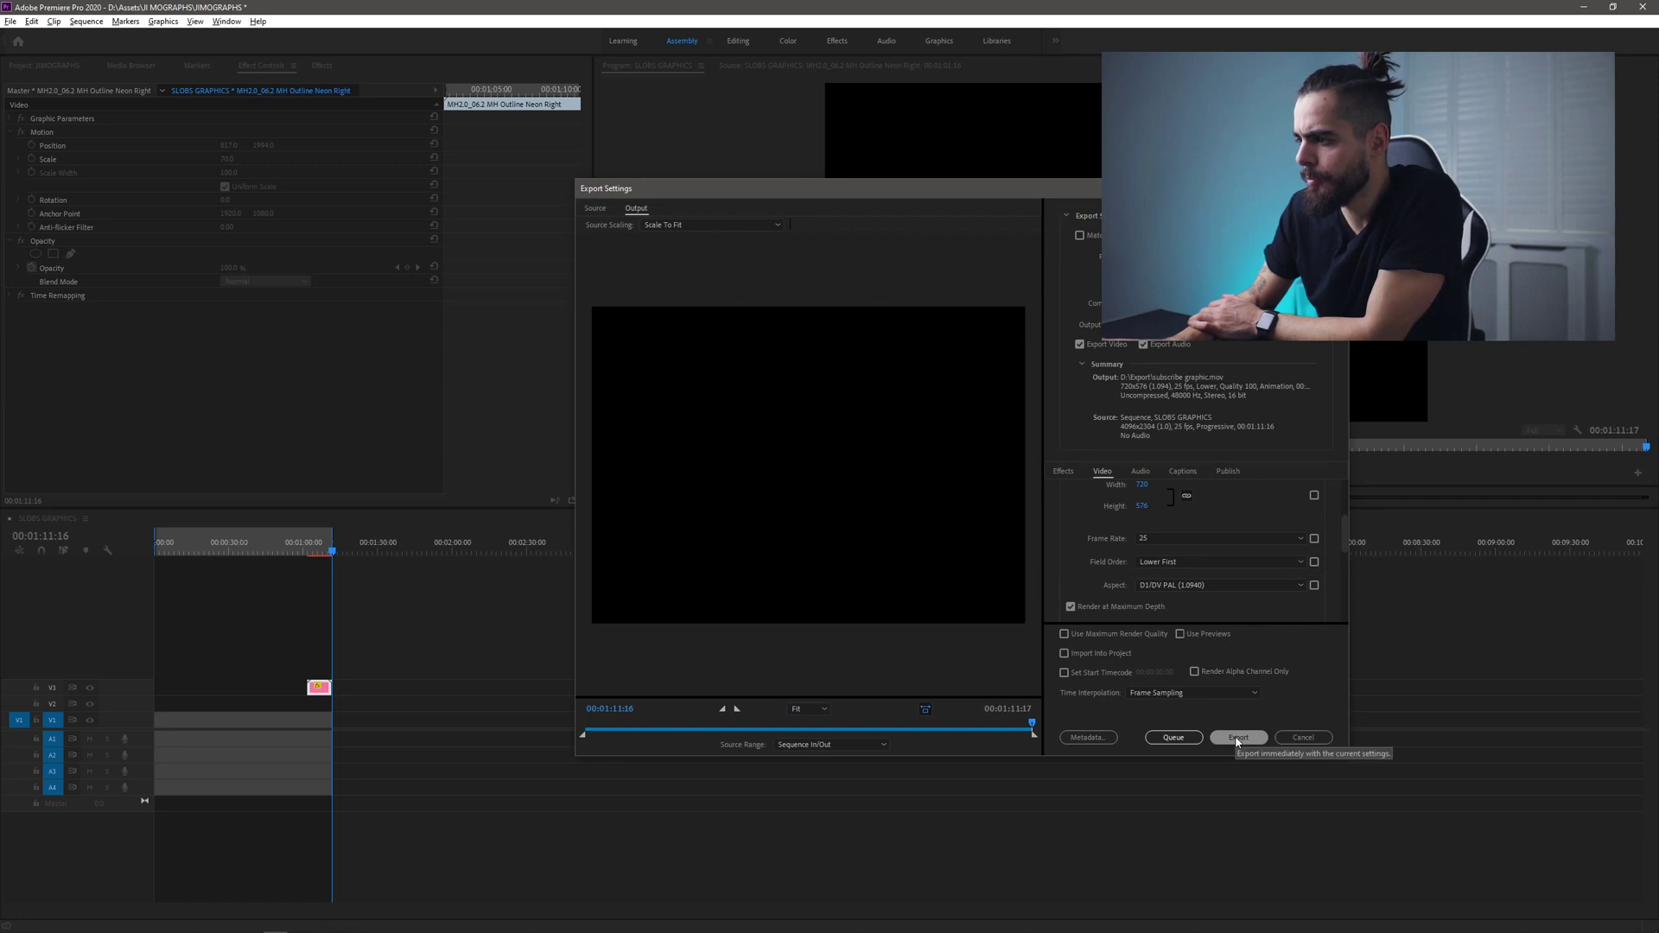
{"action": "left_click", "coordinate": [1237, 738]}
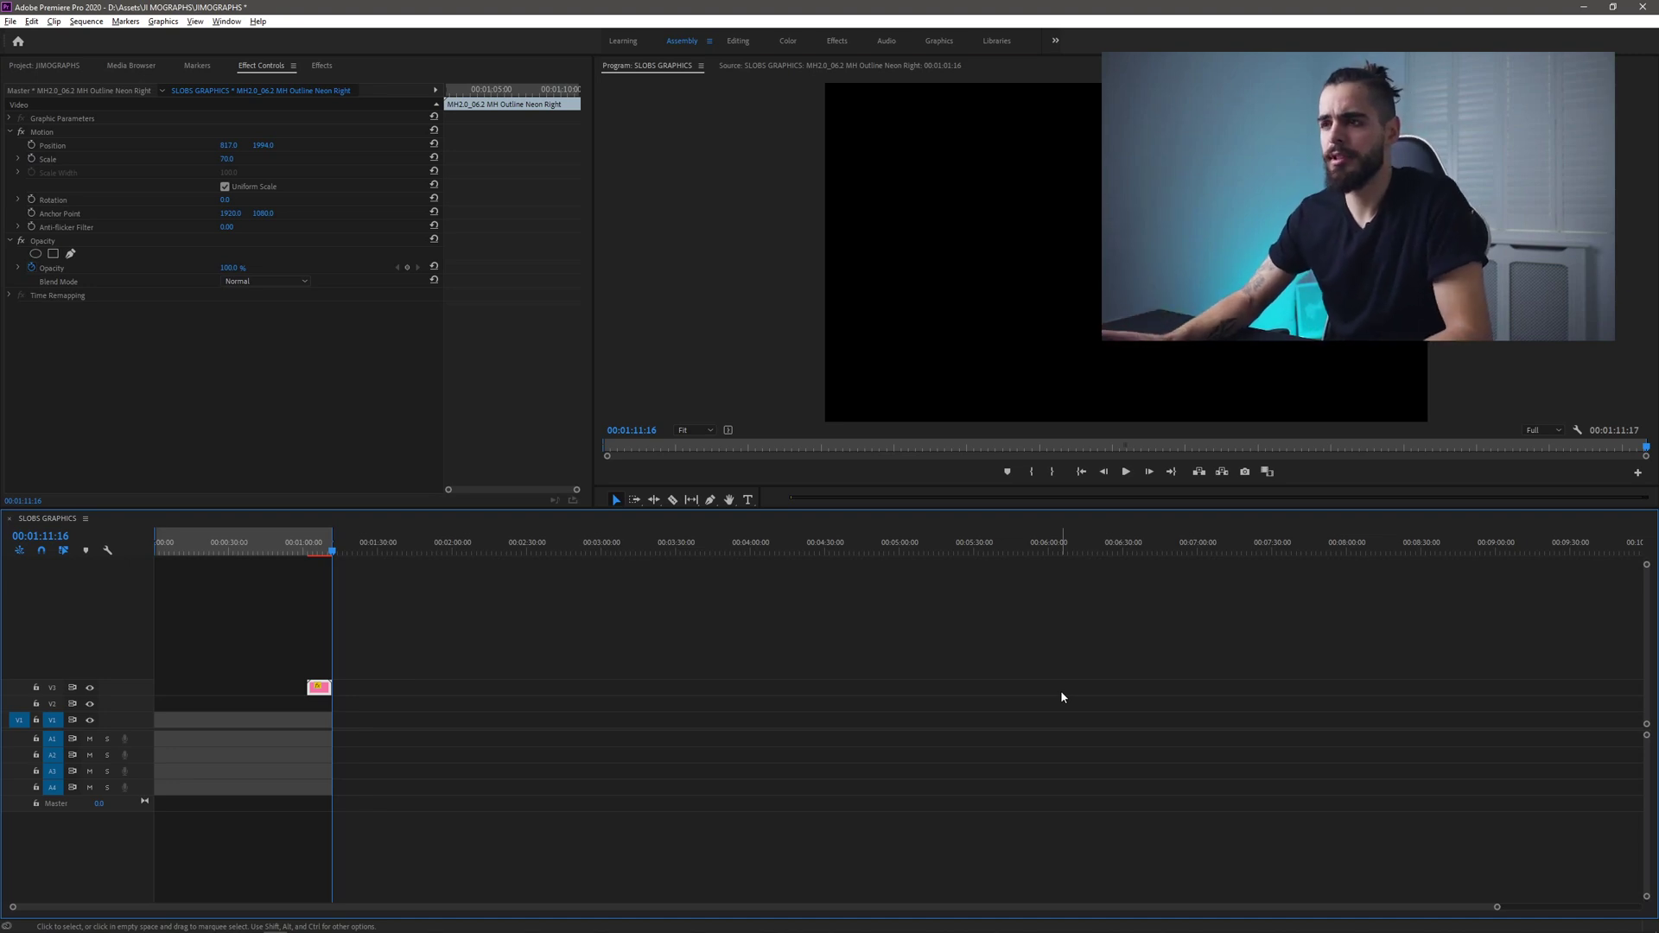
- Switch to Streamlabs OBS and drag the EOS R webcam source larger in the WINDOW CAPTURE scene
{"action": "key", "text": "alt+Tab"}
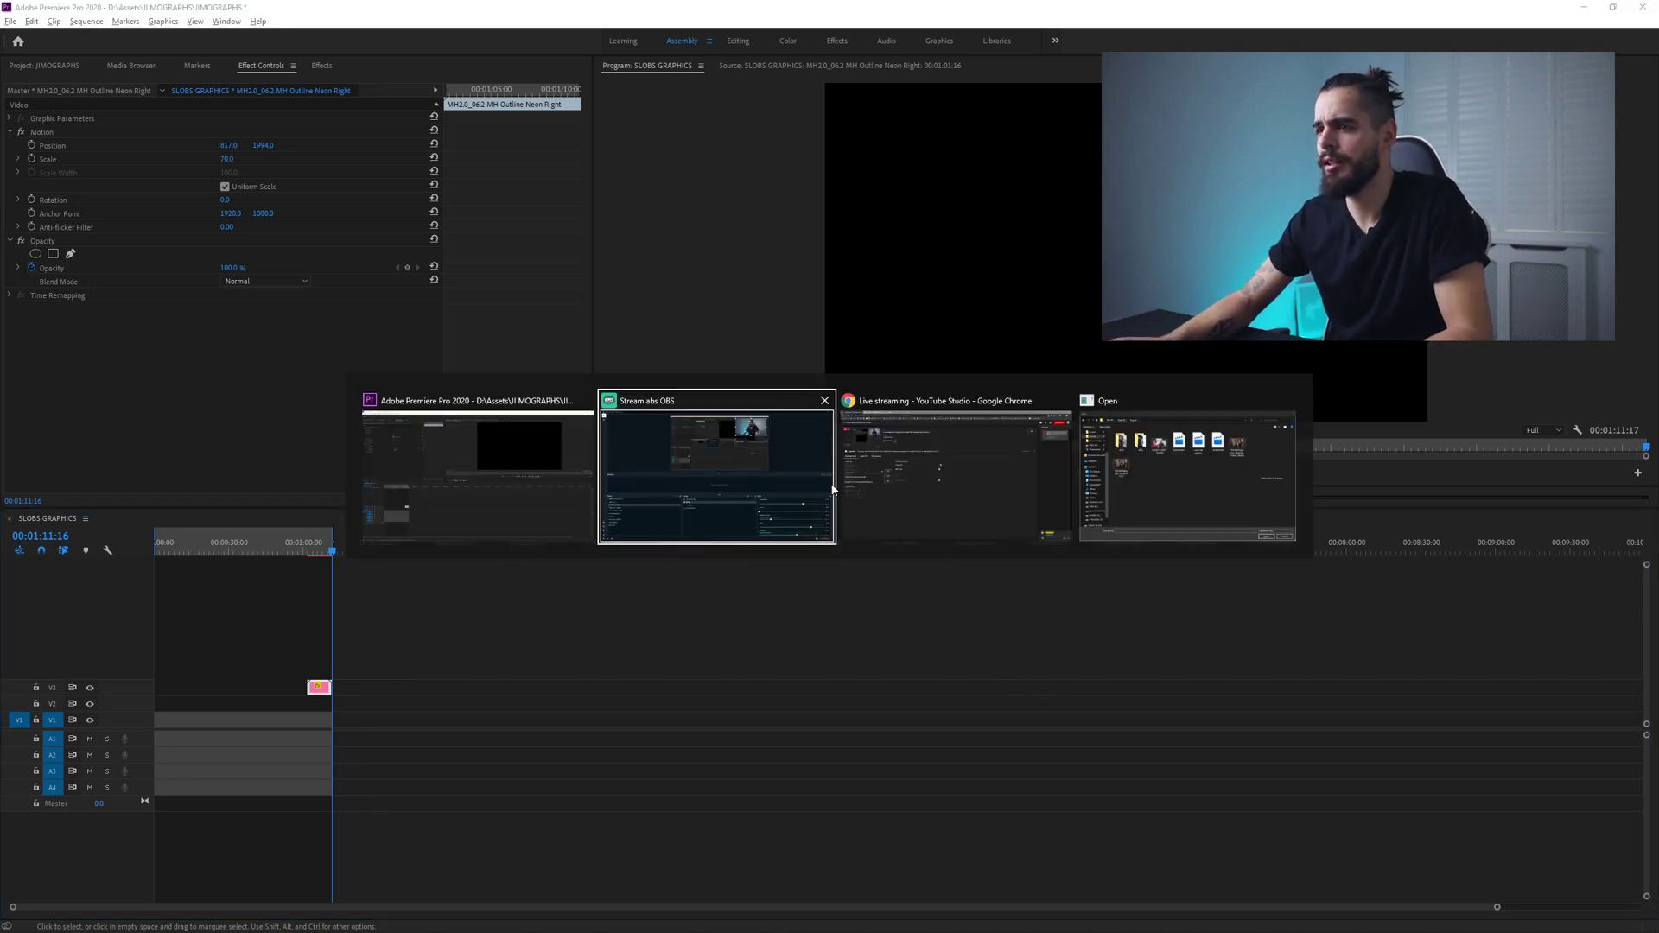
{"action": "left_click", "coordinate": [727, 471]}
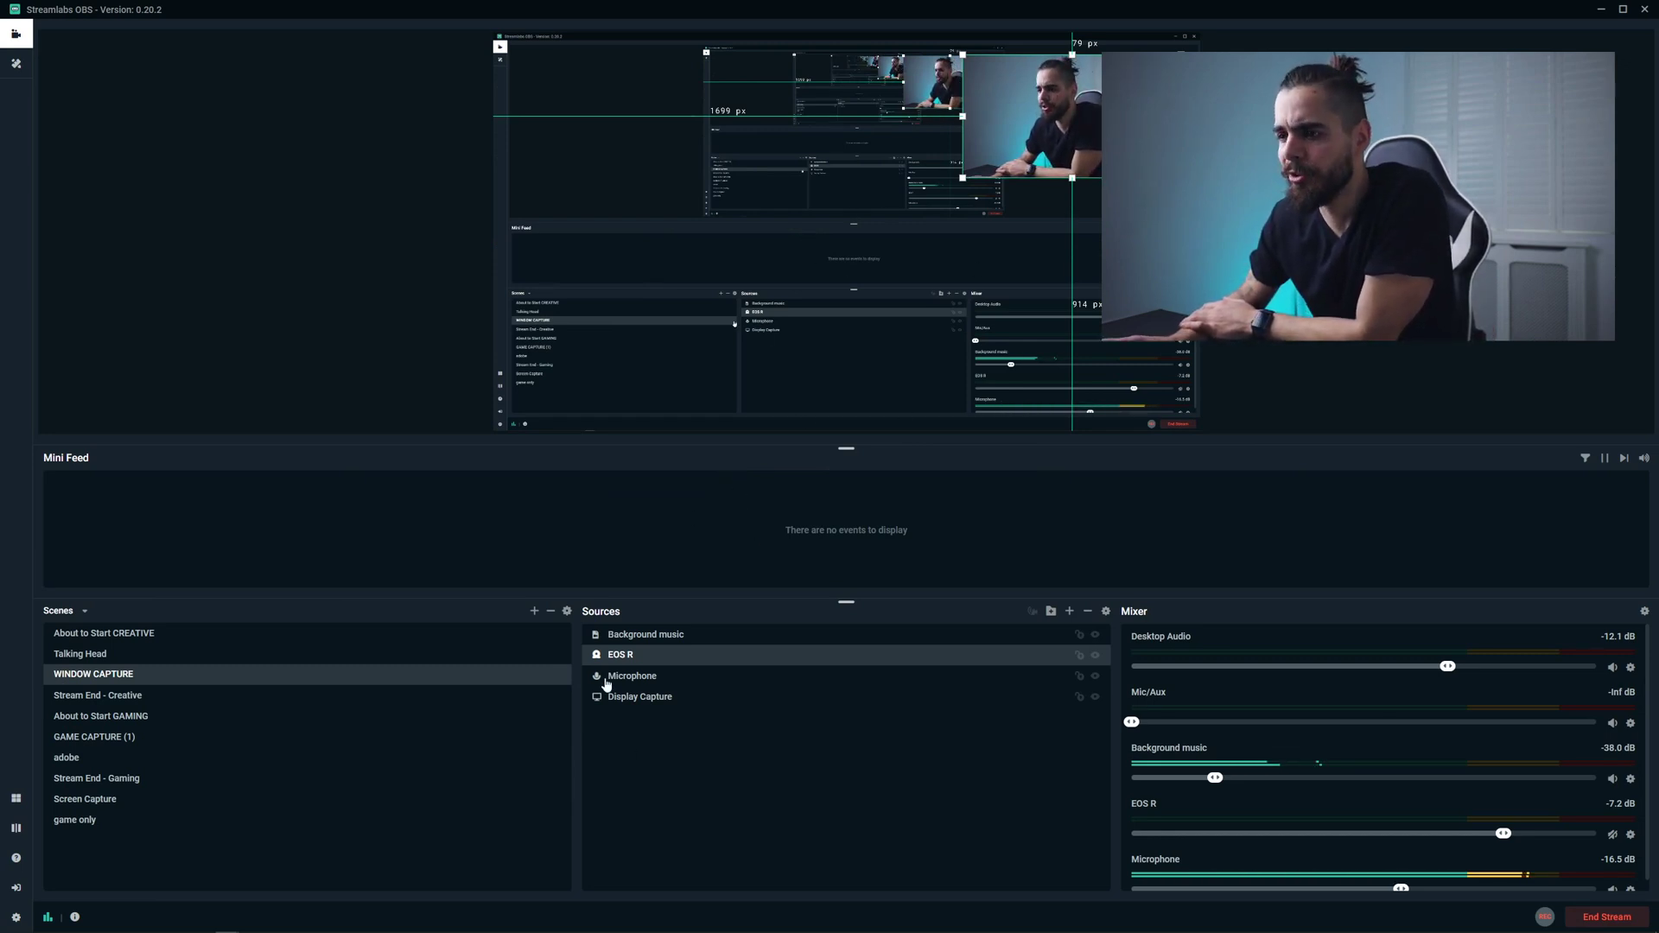
{"action": "left_click_drag", "start_coordinate": [1102, 340], "coordinate": [882, 464]}
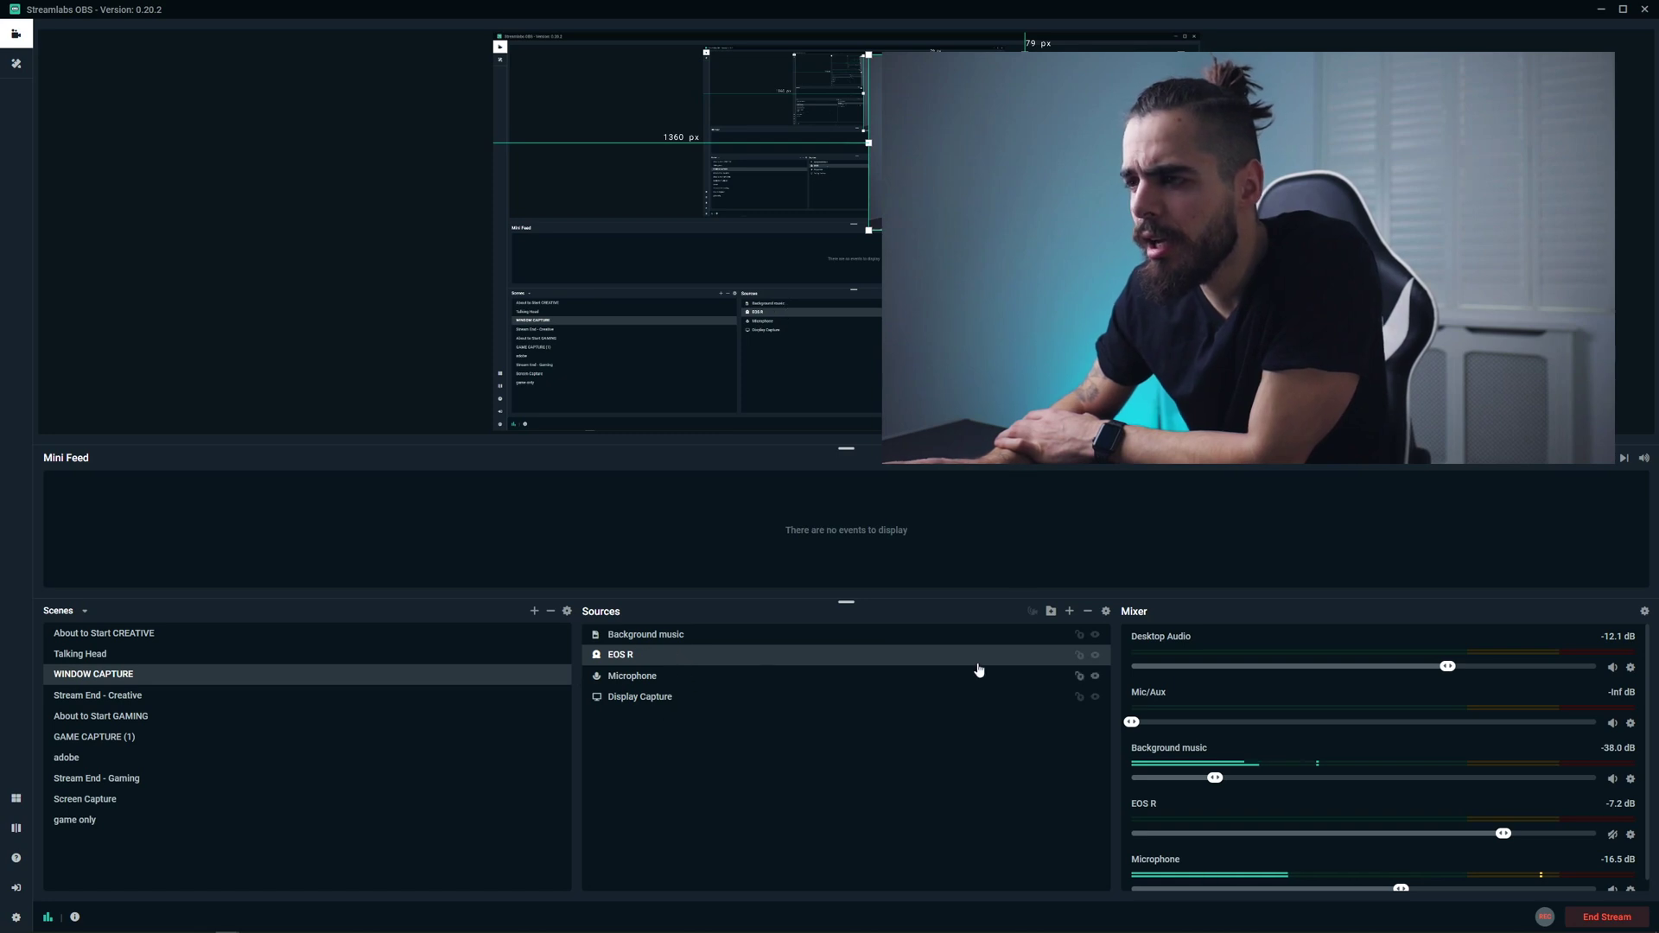
- Add a new Media Source named 'subscribe graphic' to the scene
{"action": "left_click", "coordinate": [1069, 613]}
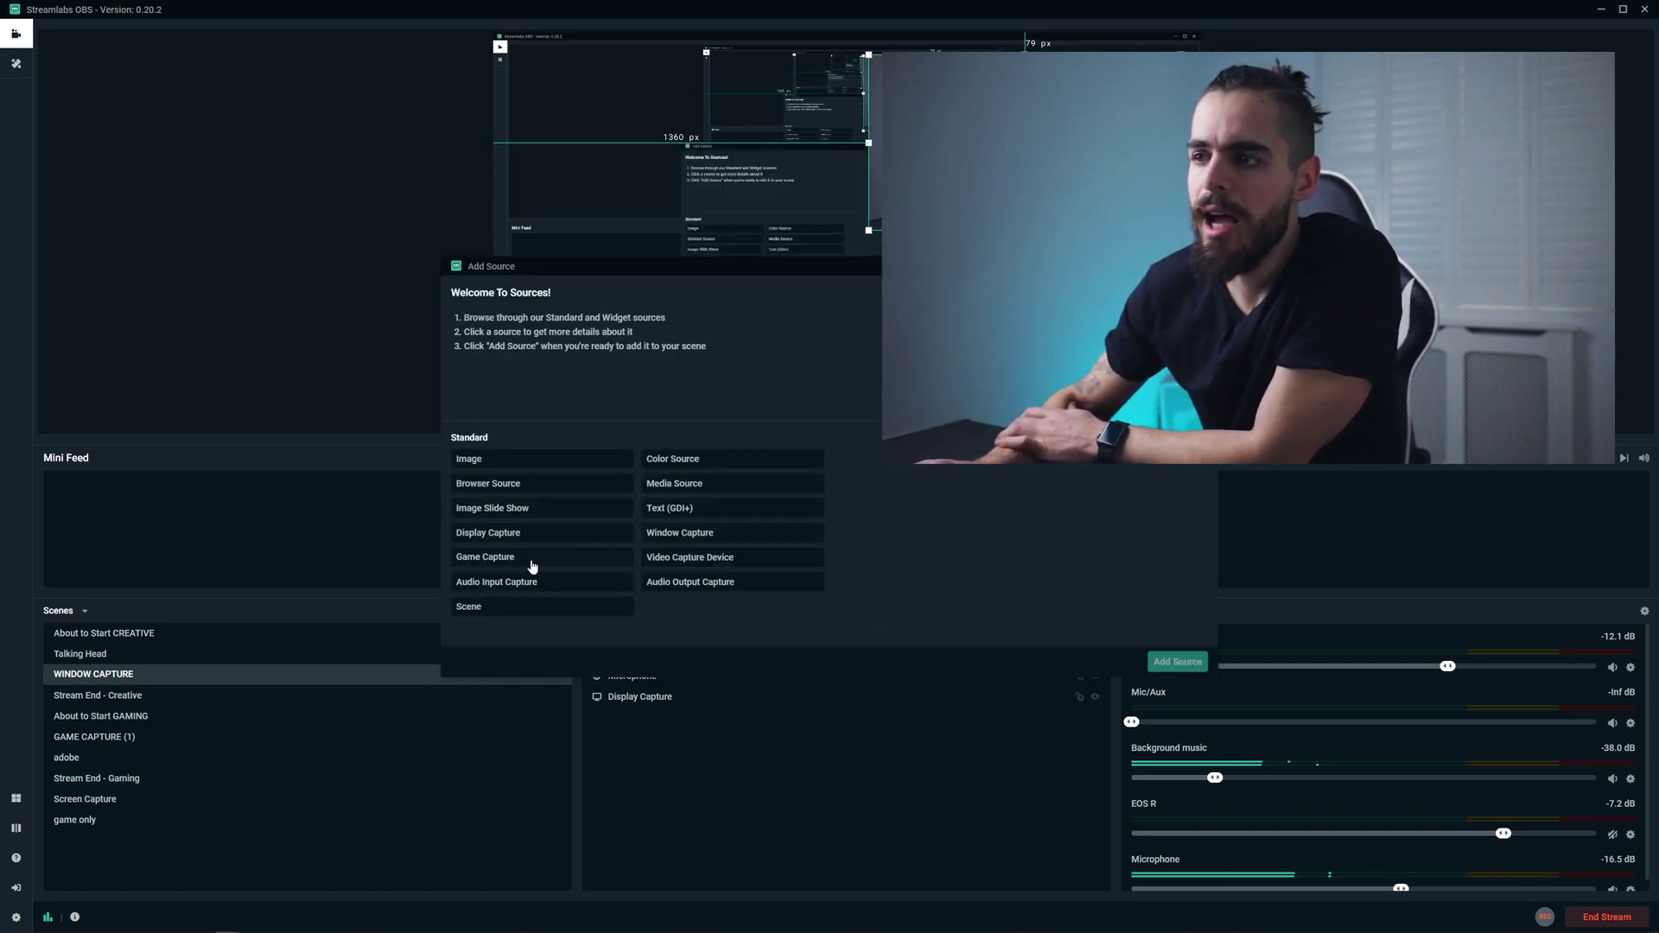
{"action": "left_click", "coordinate": [670, 486]}
{"action": "left_click", "coordinate": [1166, 663]}
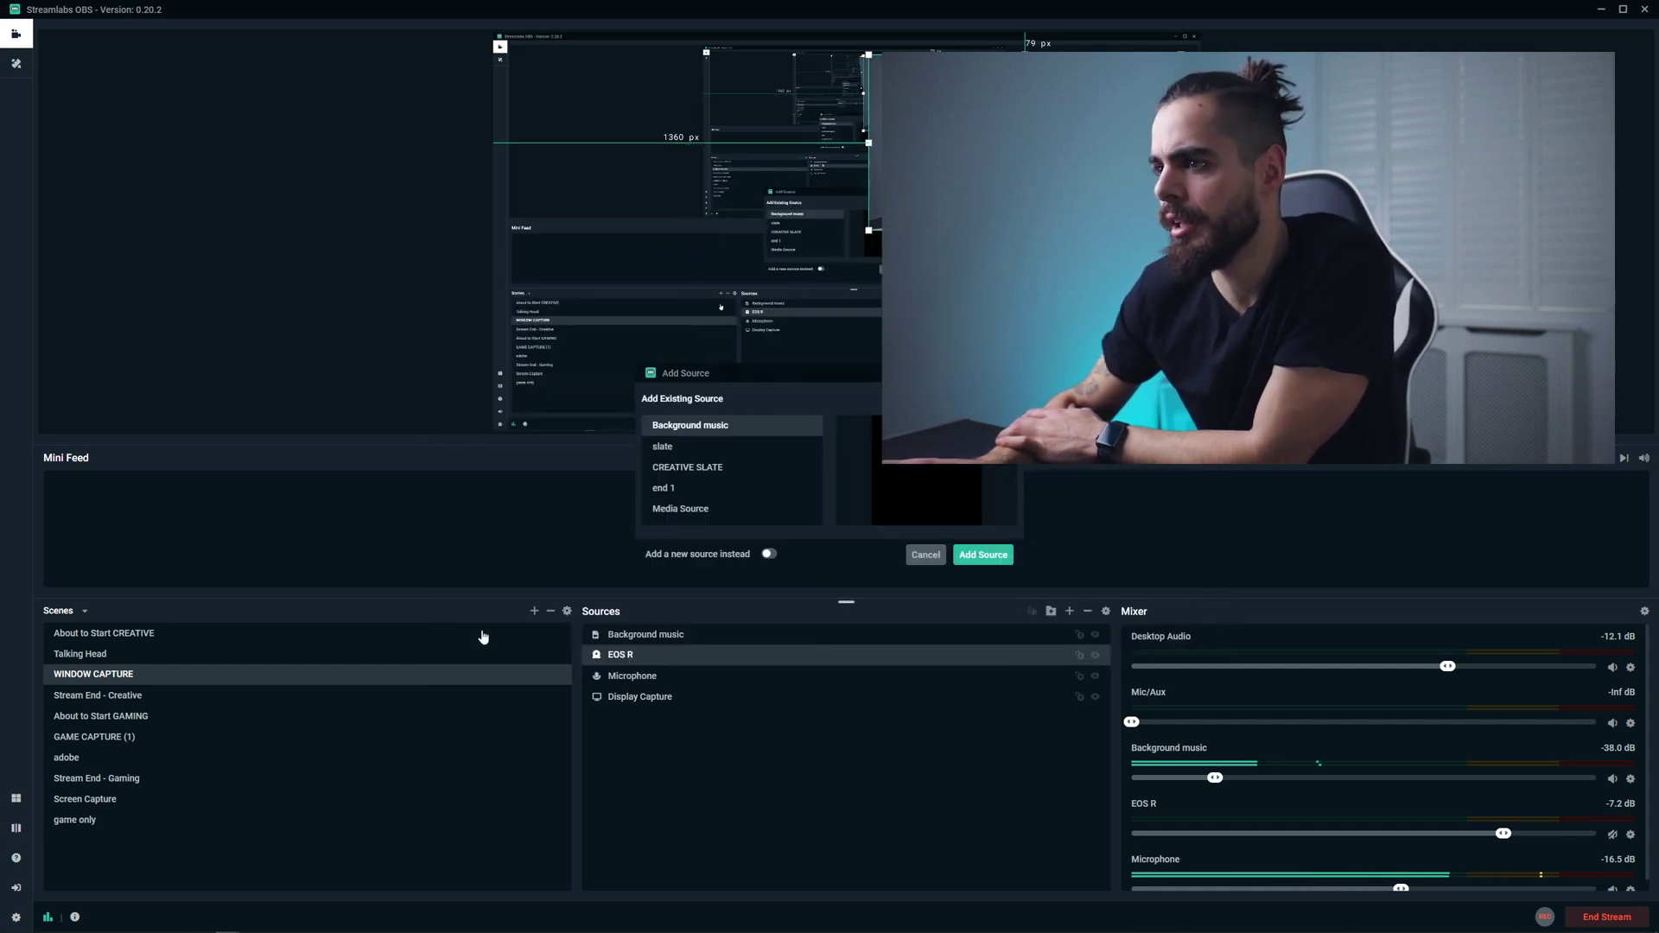
{"action": "left_click", "coordinate": [770, 555]}
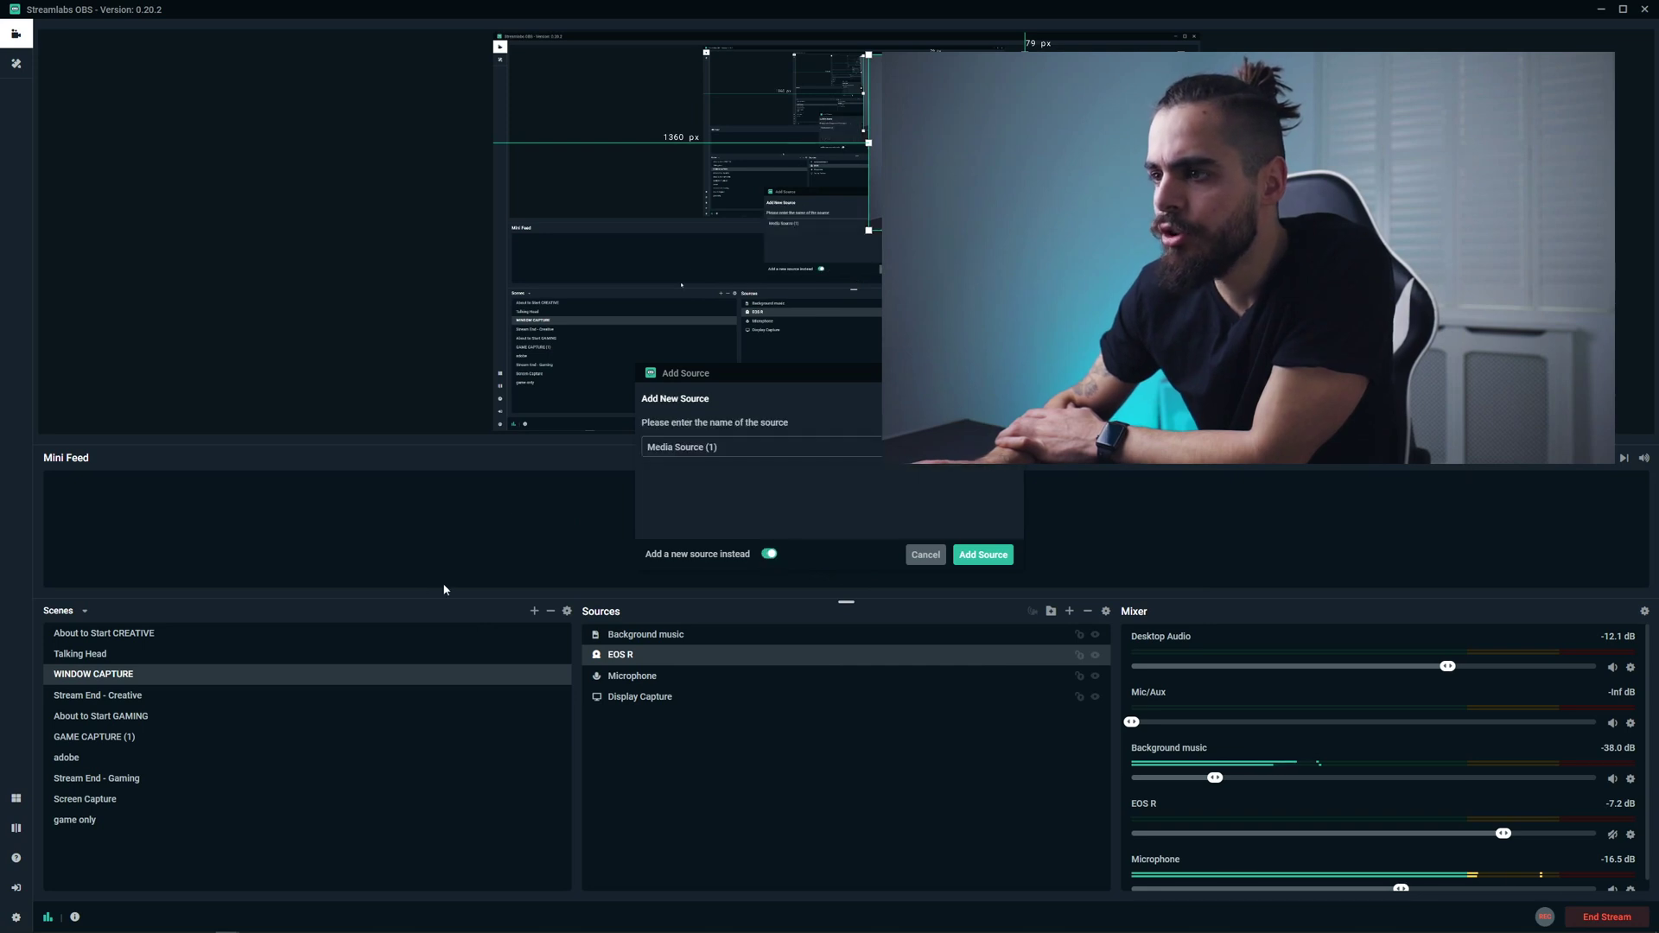
{"action": "left_click", "coordinate": [744, 447]}
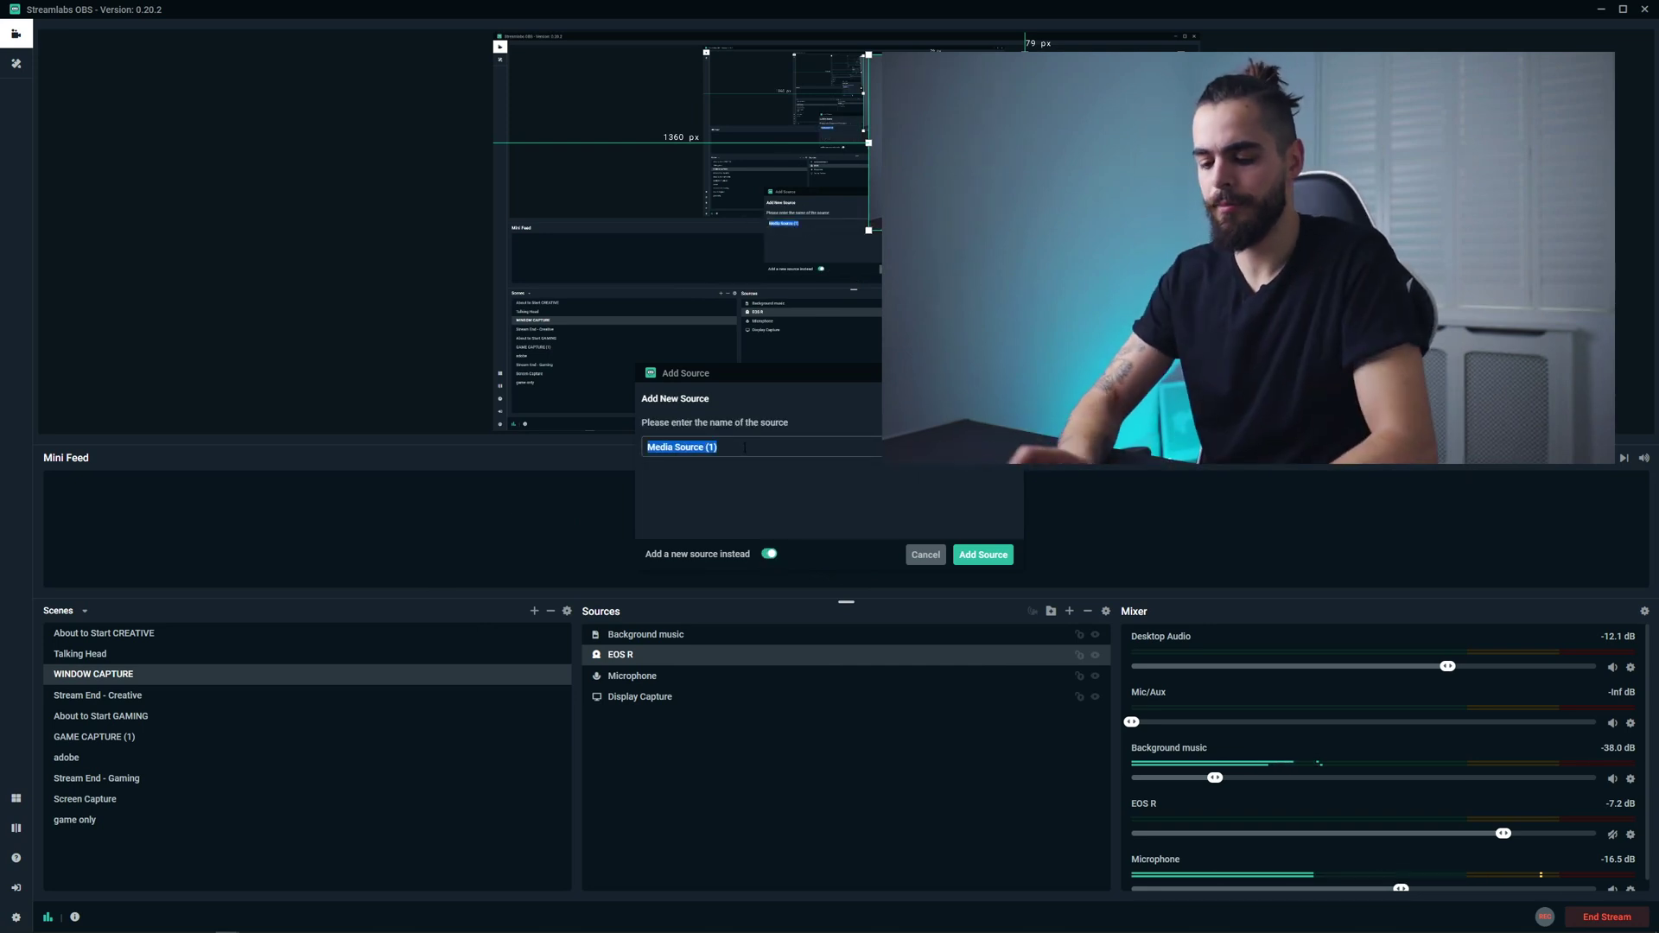
{"action": "type", "text": "subscribe graphic"}
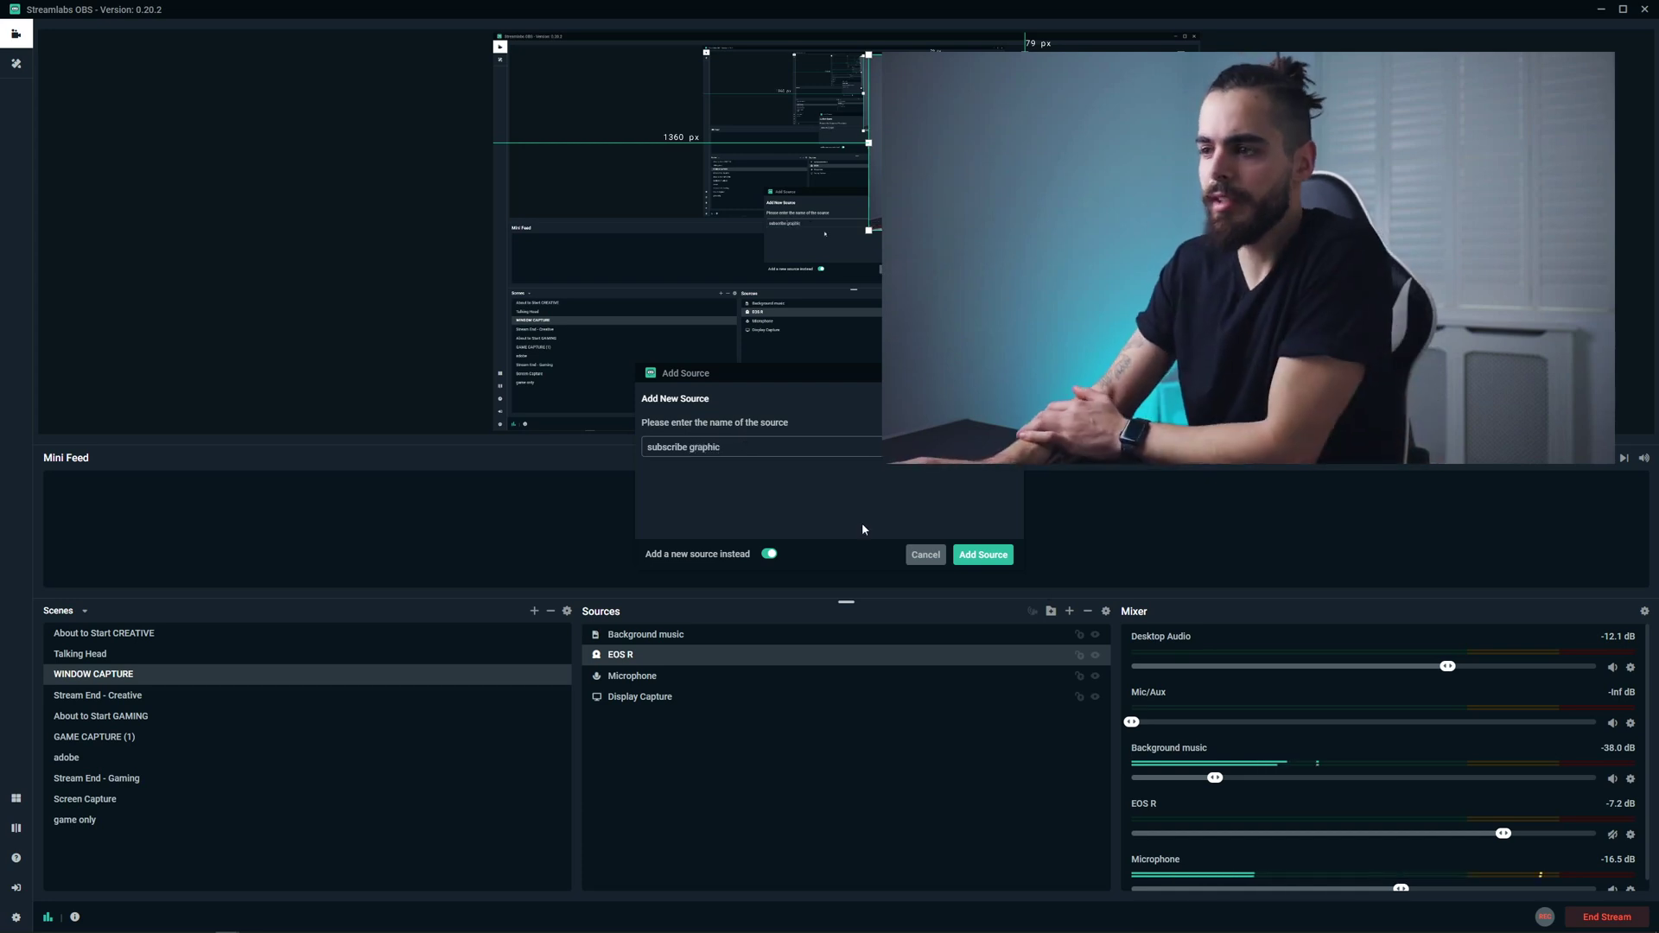
{"action": "left_click", "coordinate": [985, 555]}
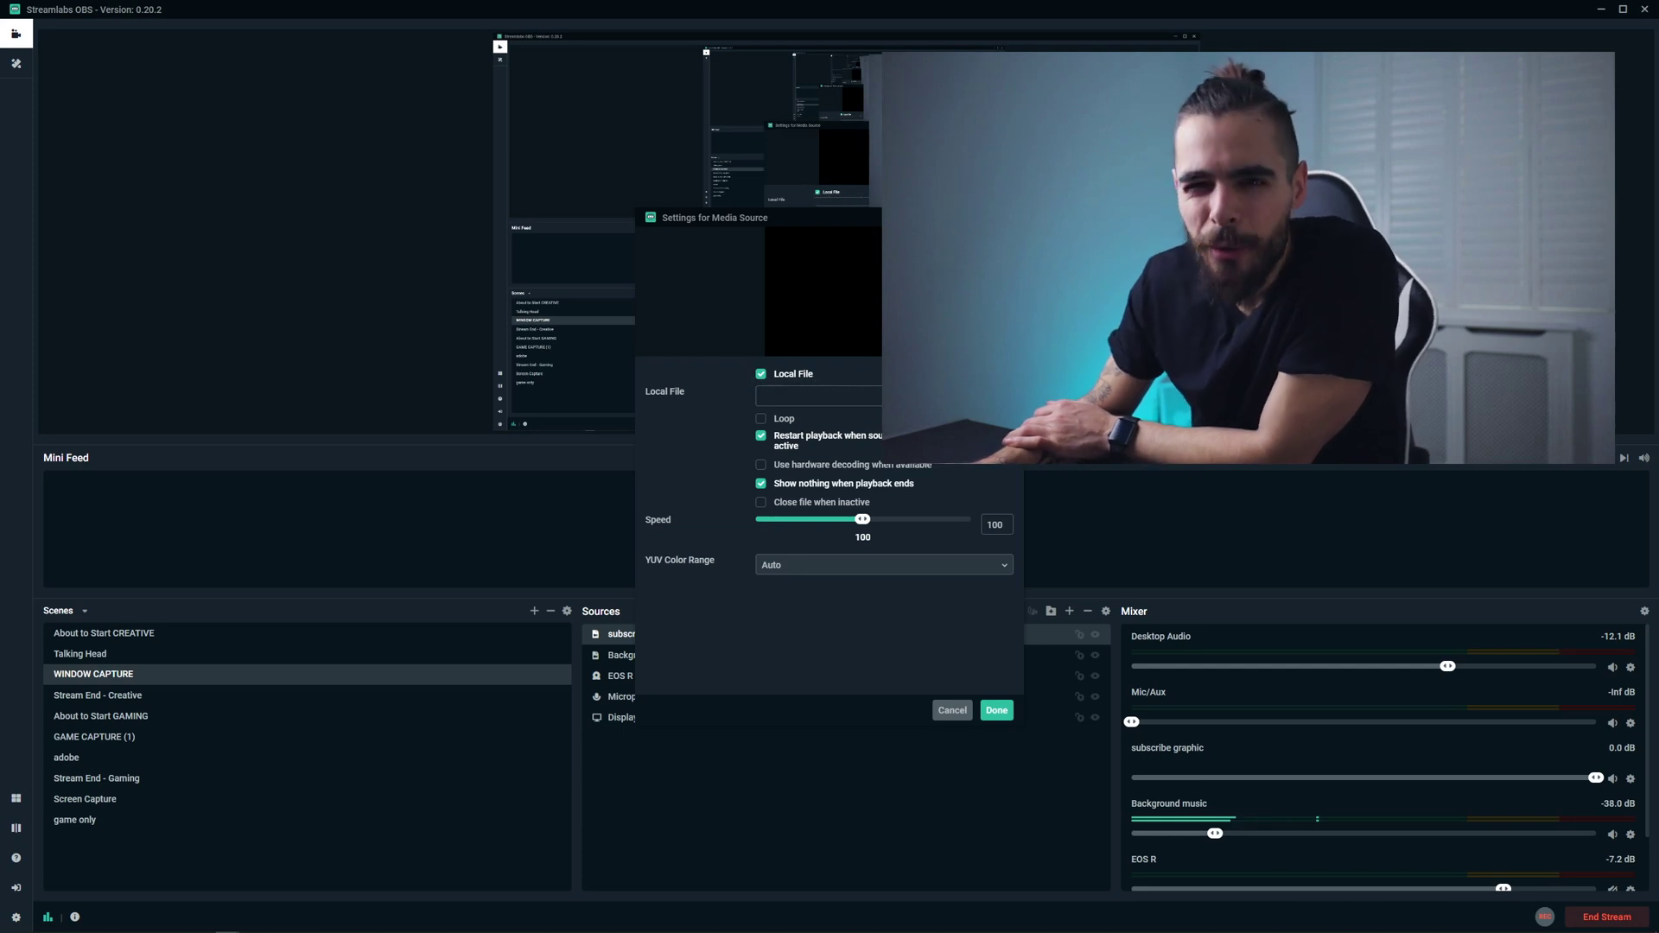
- Load D:\Export\subscribe graphic.mov as the source file and turn on Loop
{"action": "left_click", "coordinate": [993, 396]}
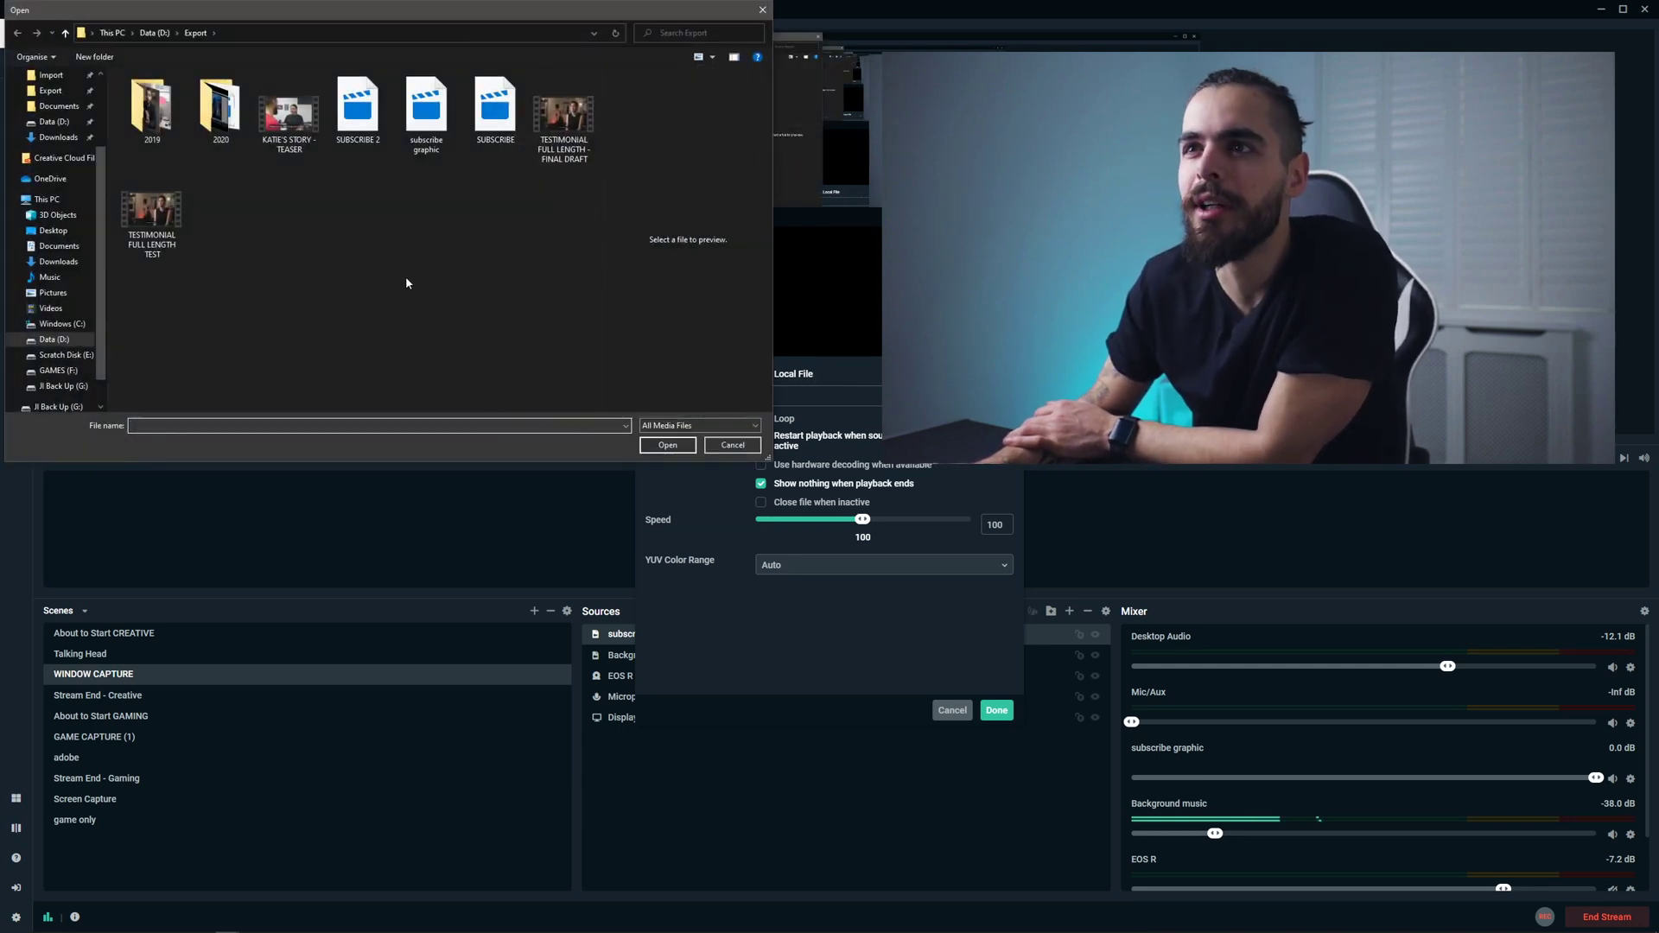
{"action": "left_click", "coordinate": [415, 134]}
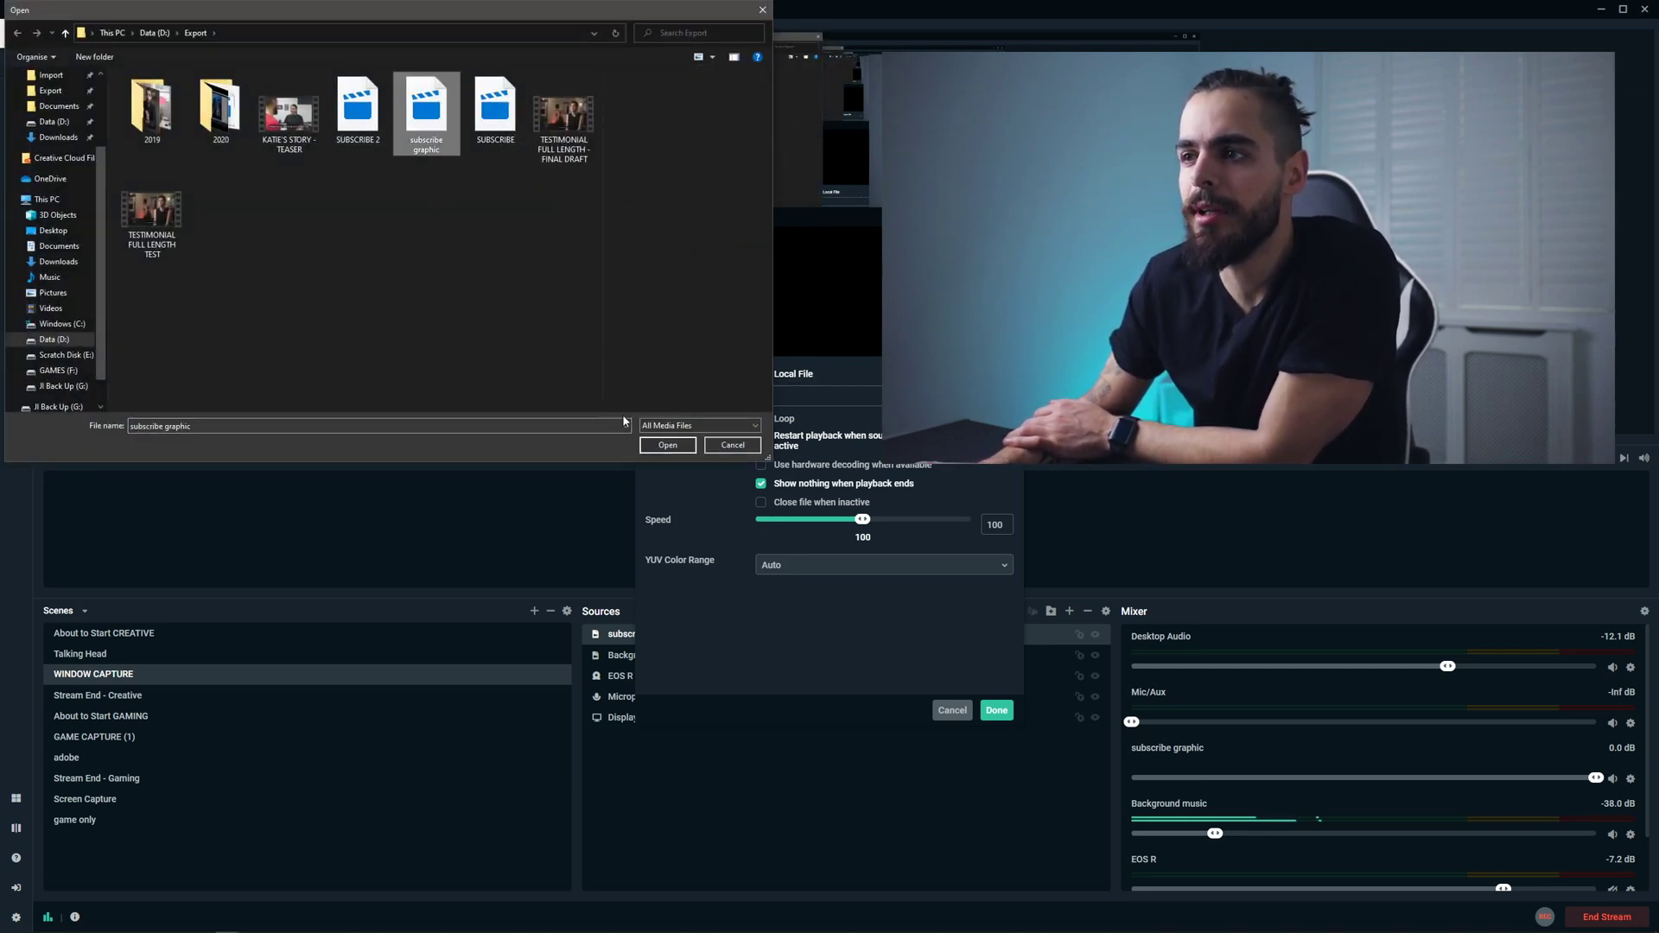
{"action": "left_click", "coordinate": [666, 445]}
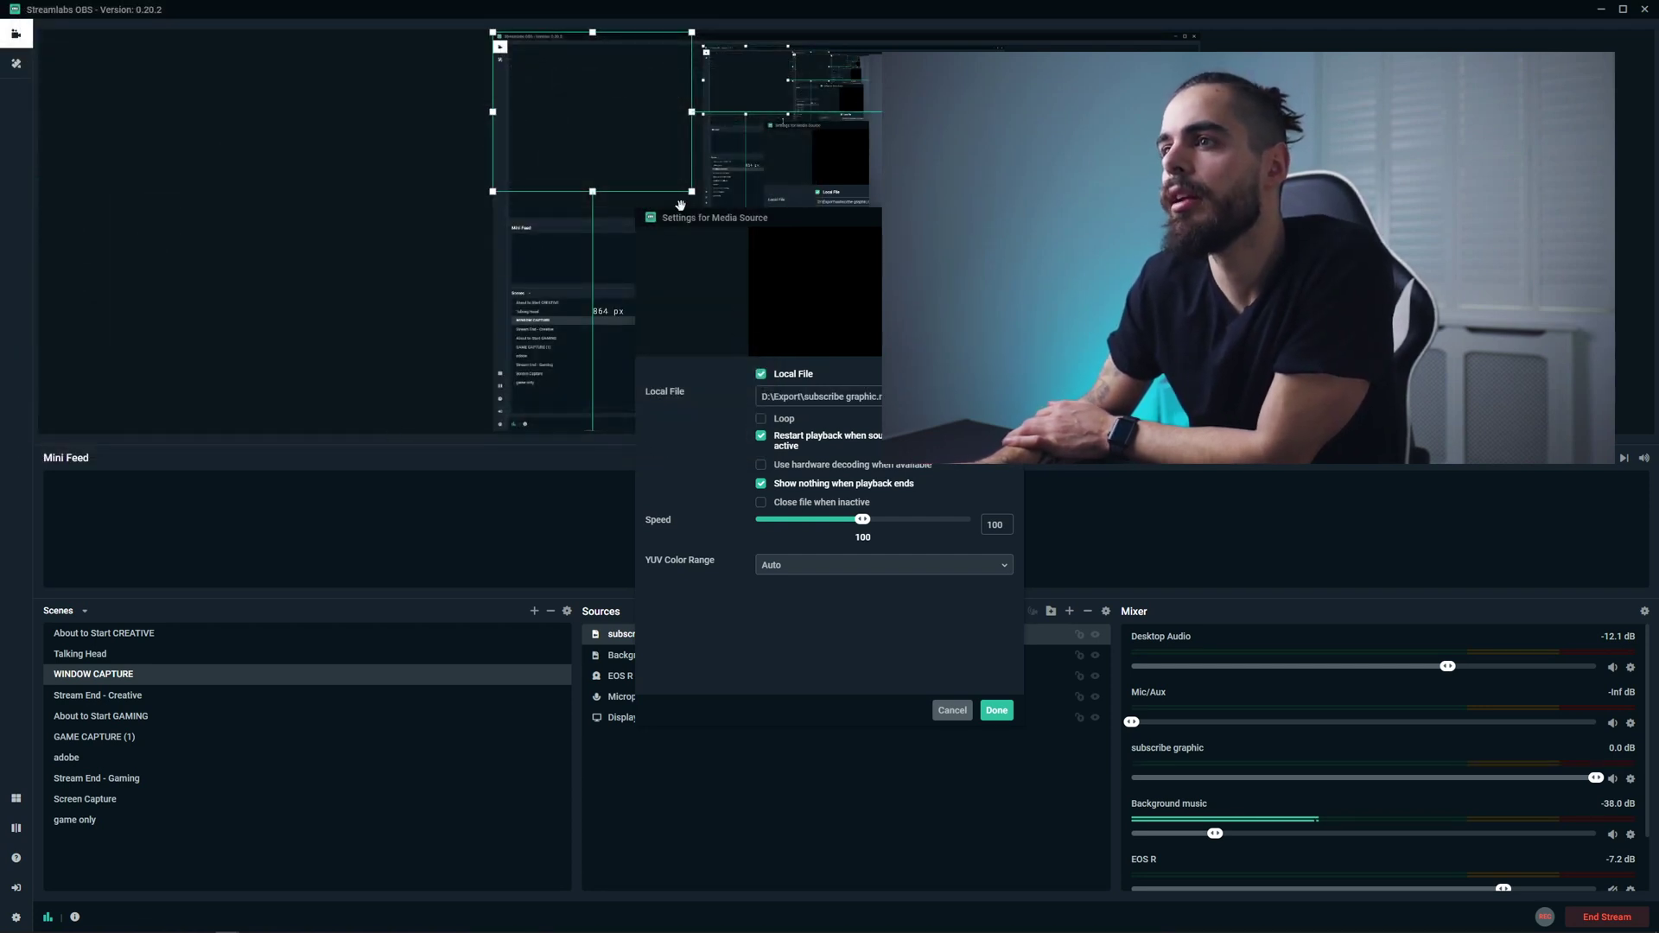
{"action": "left_click", "coordinate": [761, 420]}
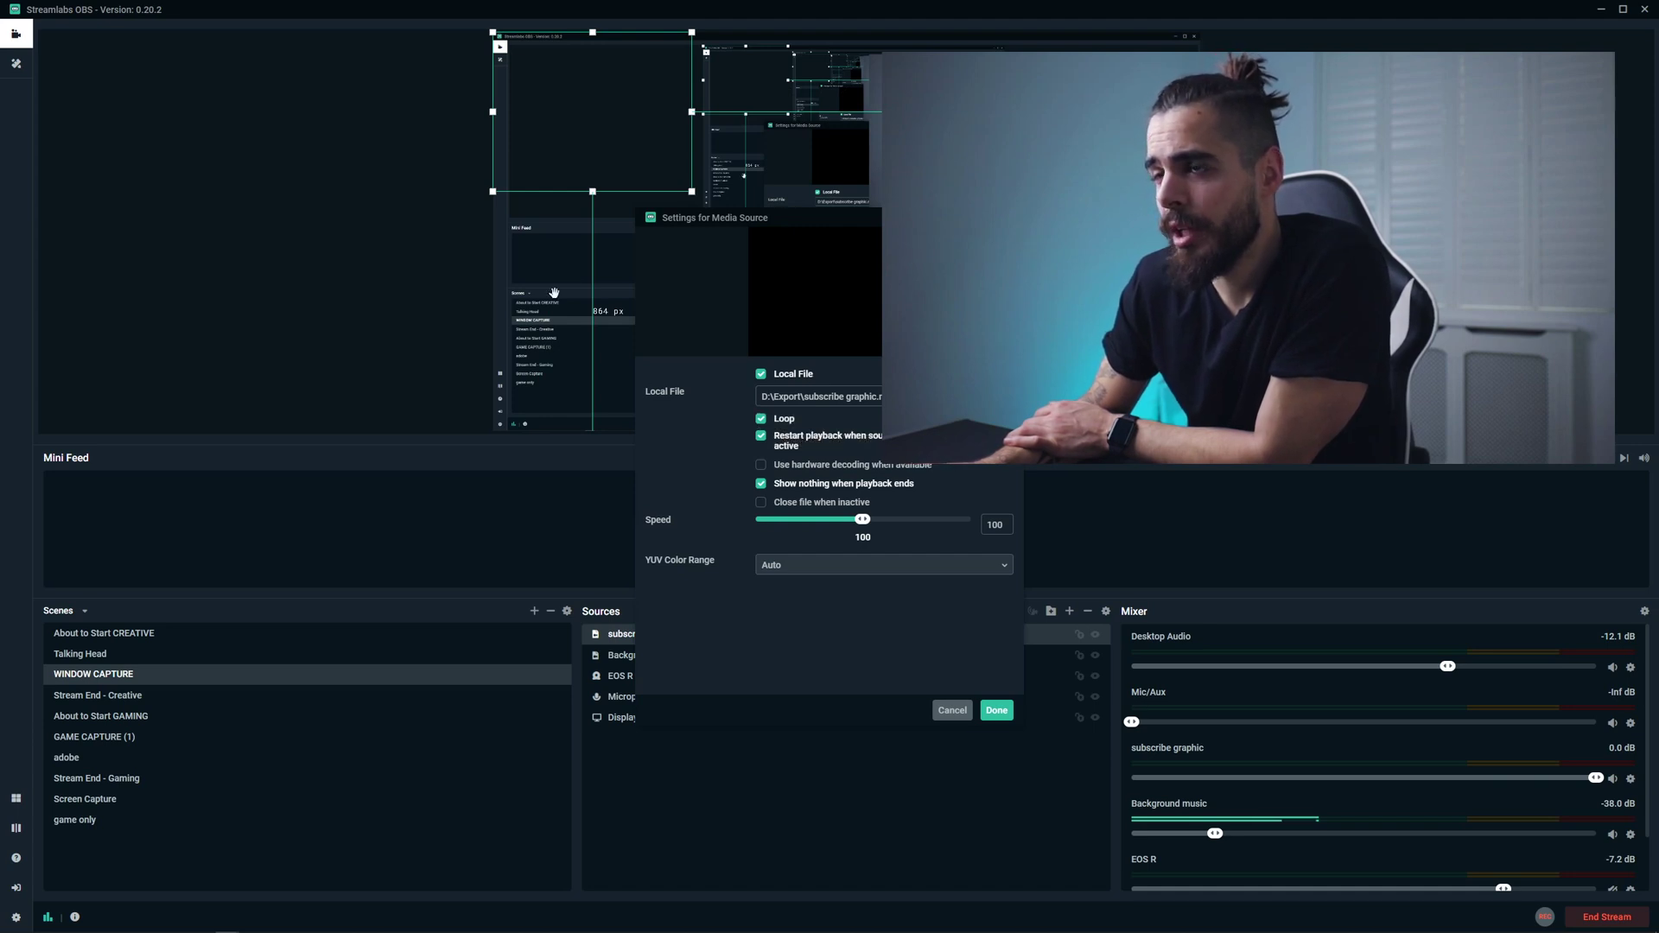
- Confirm the media source, drag the subscribe graphic lower in the canvas, and set its Speed to 104
{"action": "key", "text": "Return"}
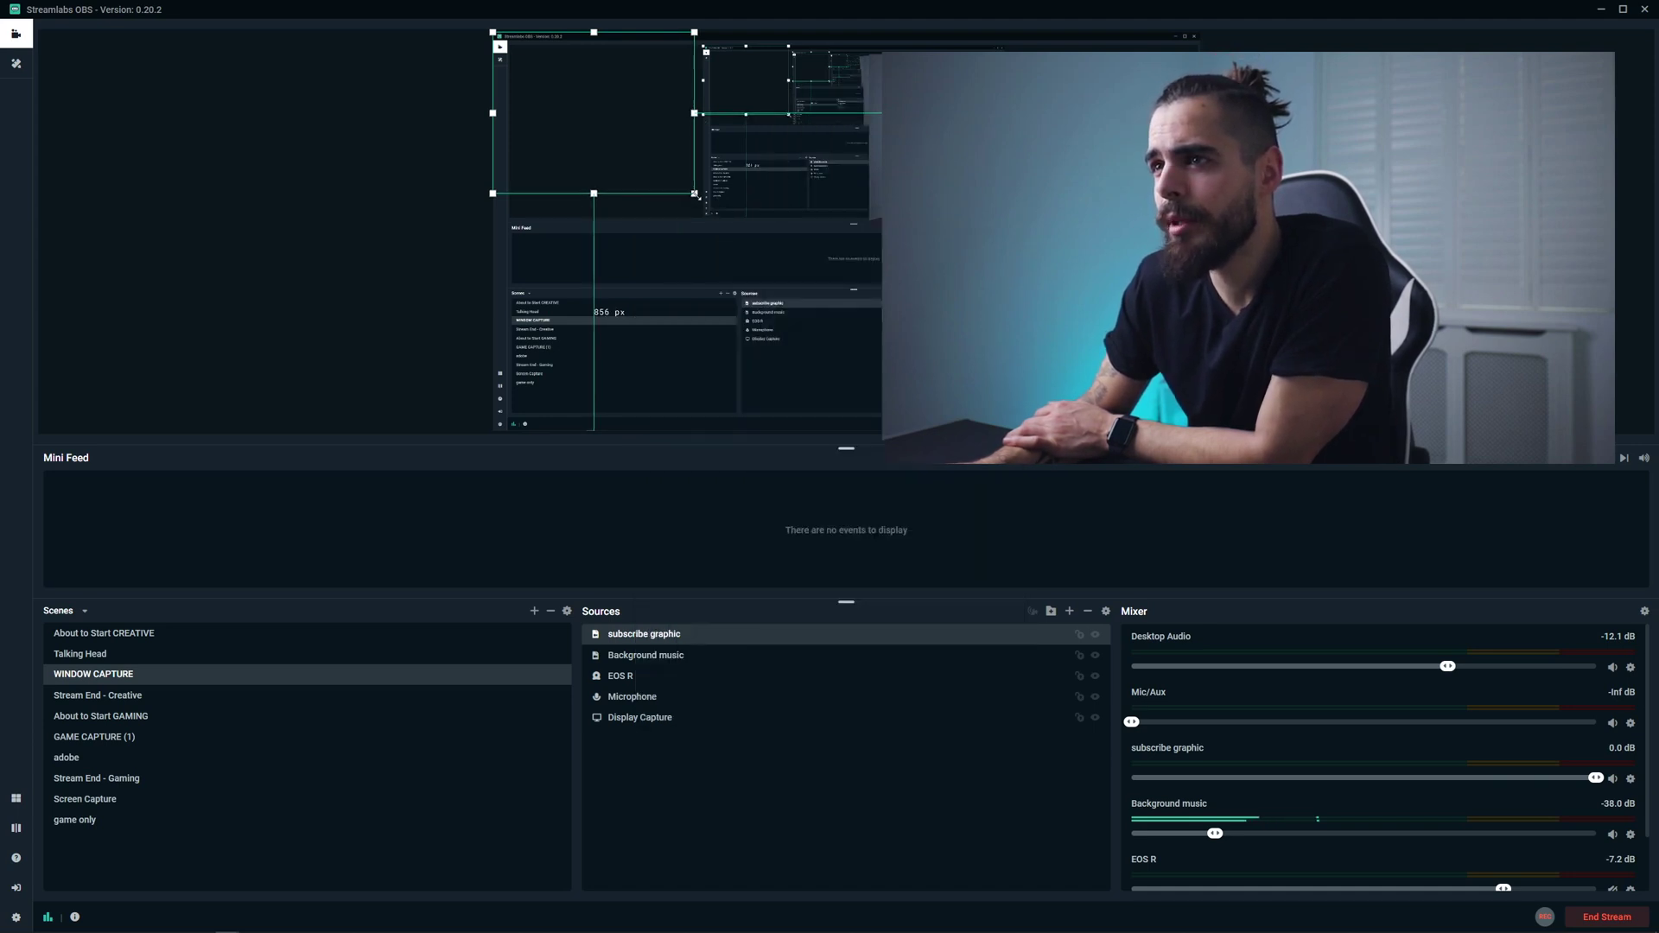
{"action": "left_click_drag", "start_coordinate": [632, 166], "coordinate": [633, 326]}
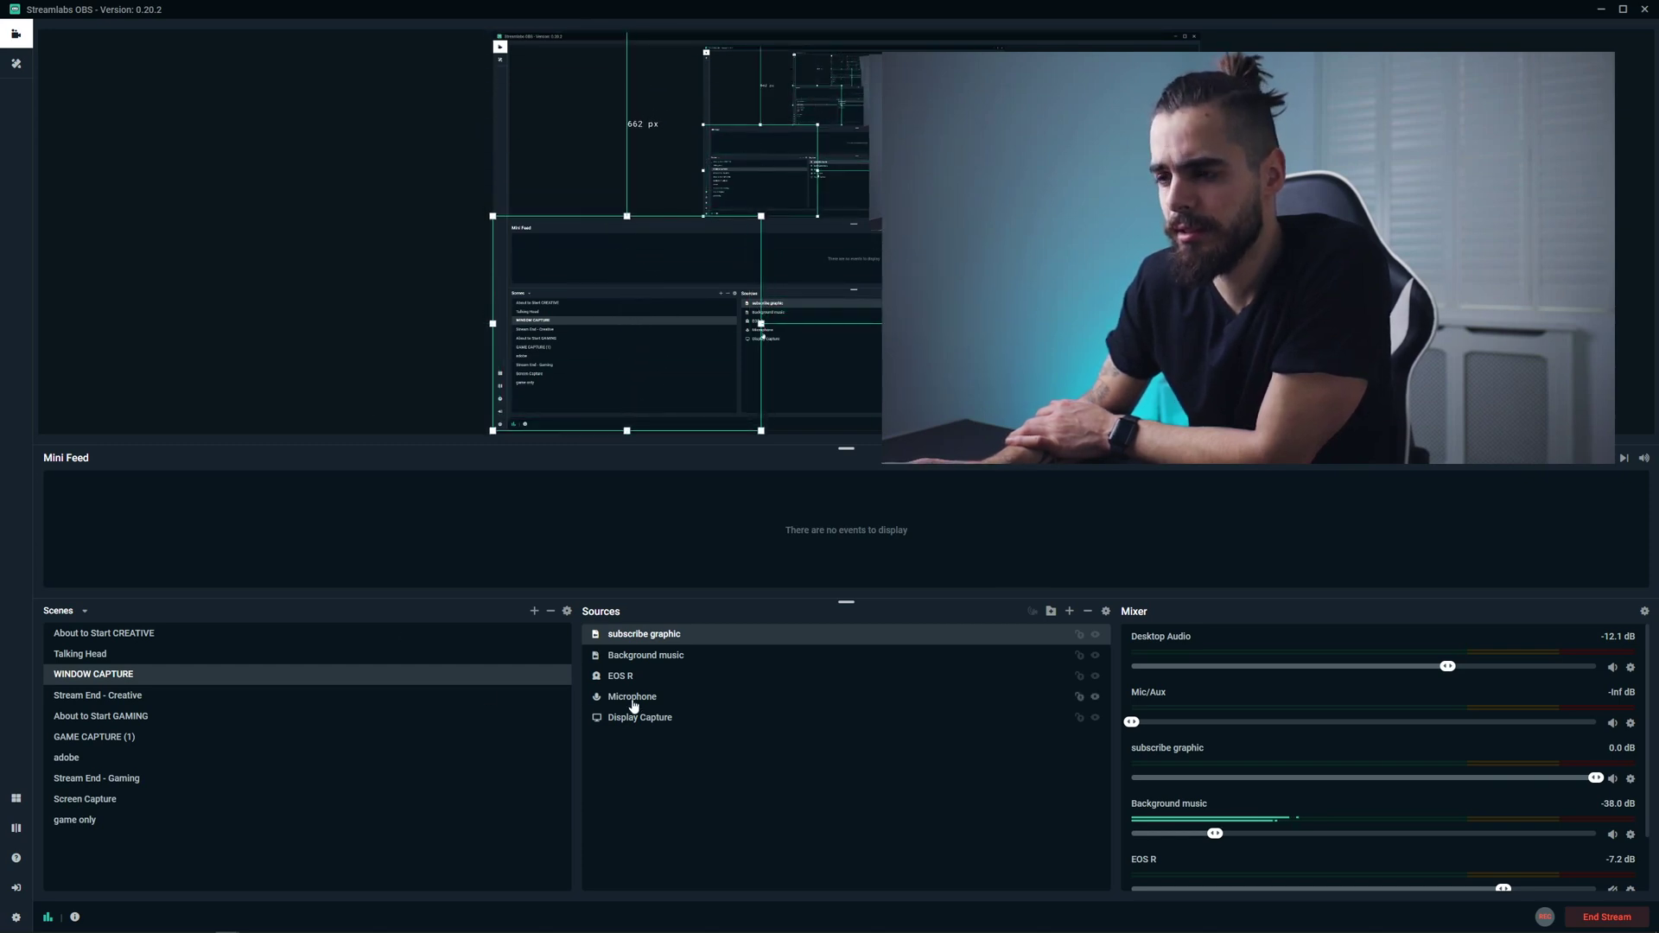
{"action": "double_click", "coordinate": [631, 635]}
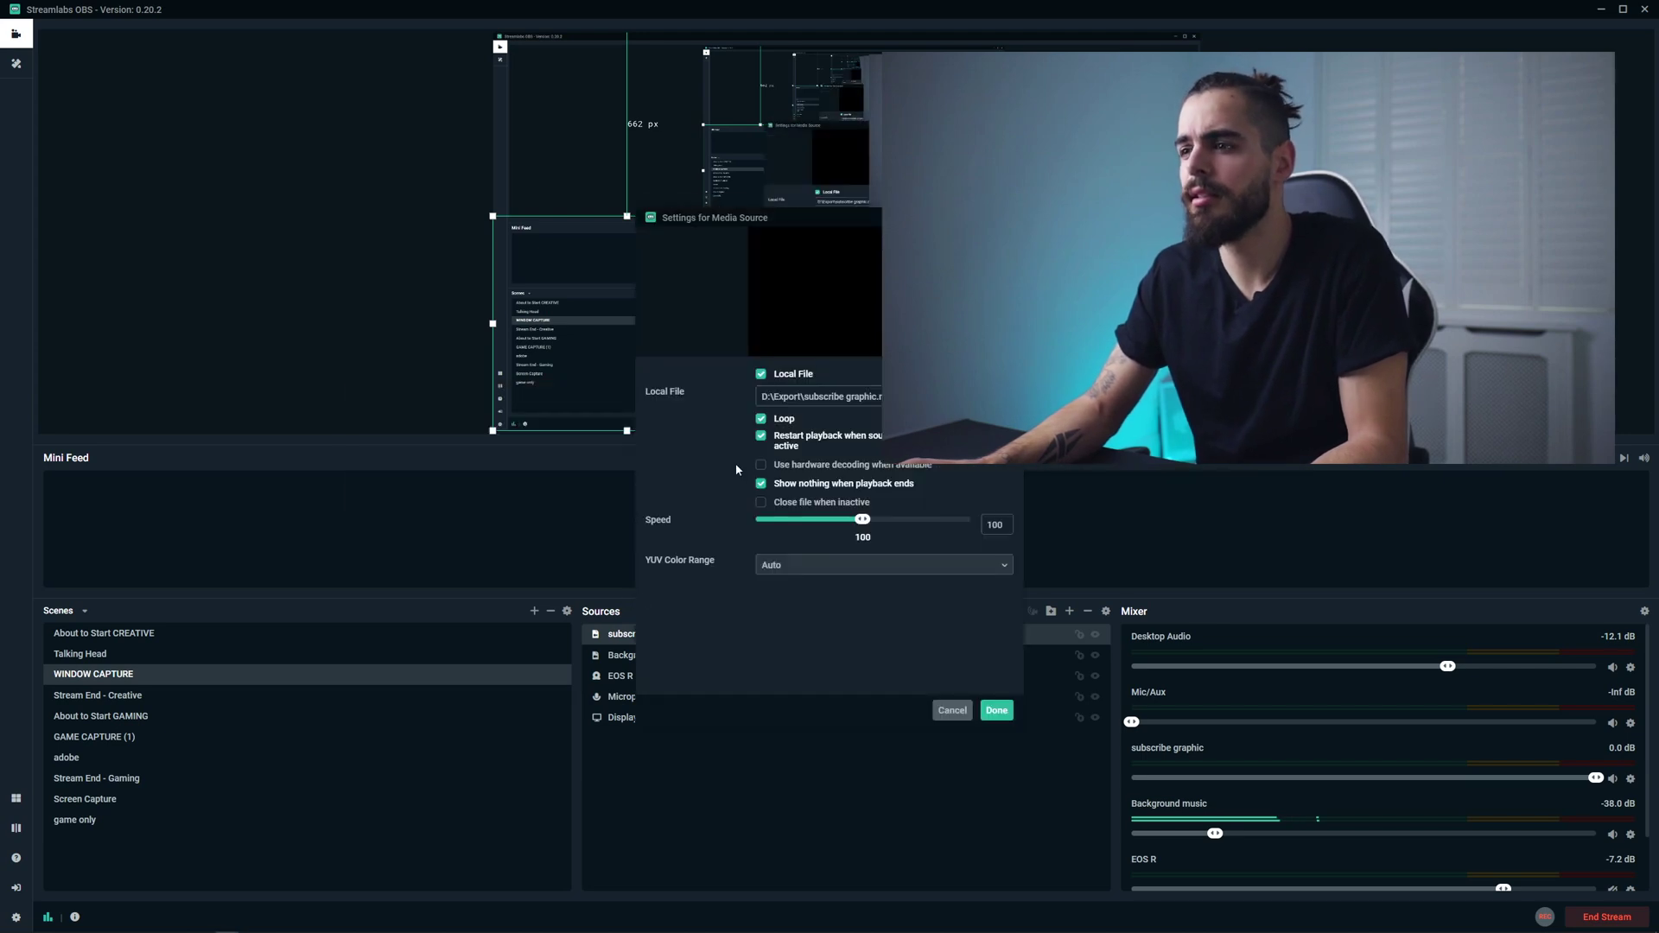
{"action": "left_click_drag", "start_coordinate": [864, 522], "coordinate": [981, 530]}
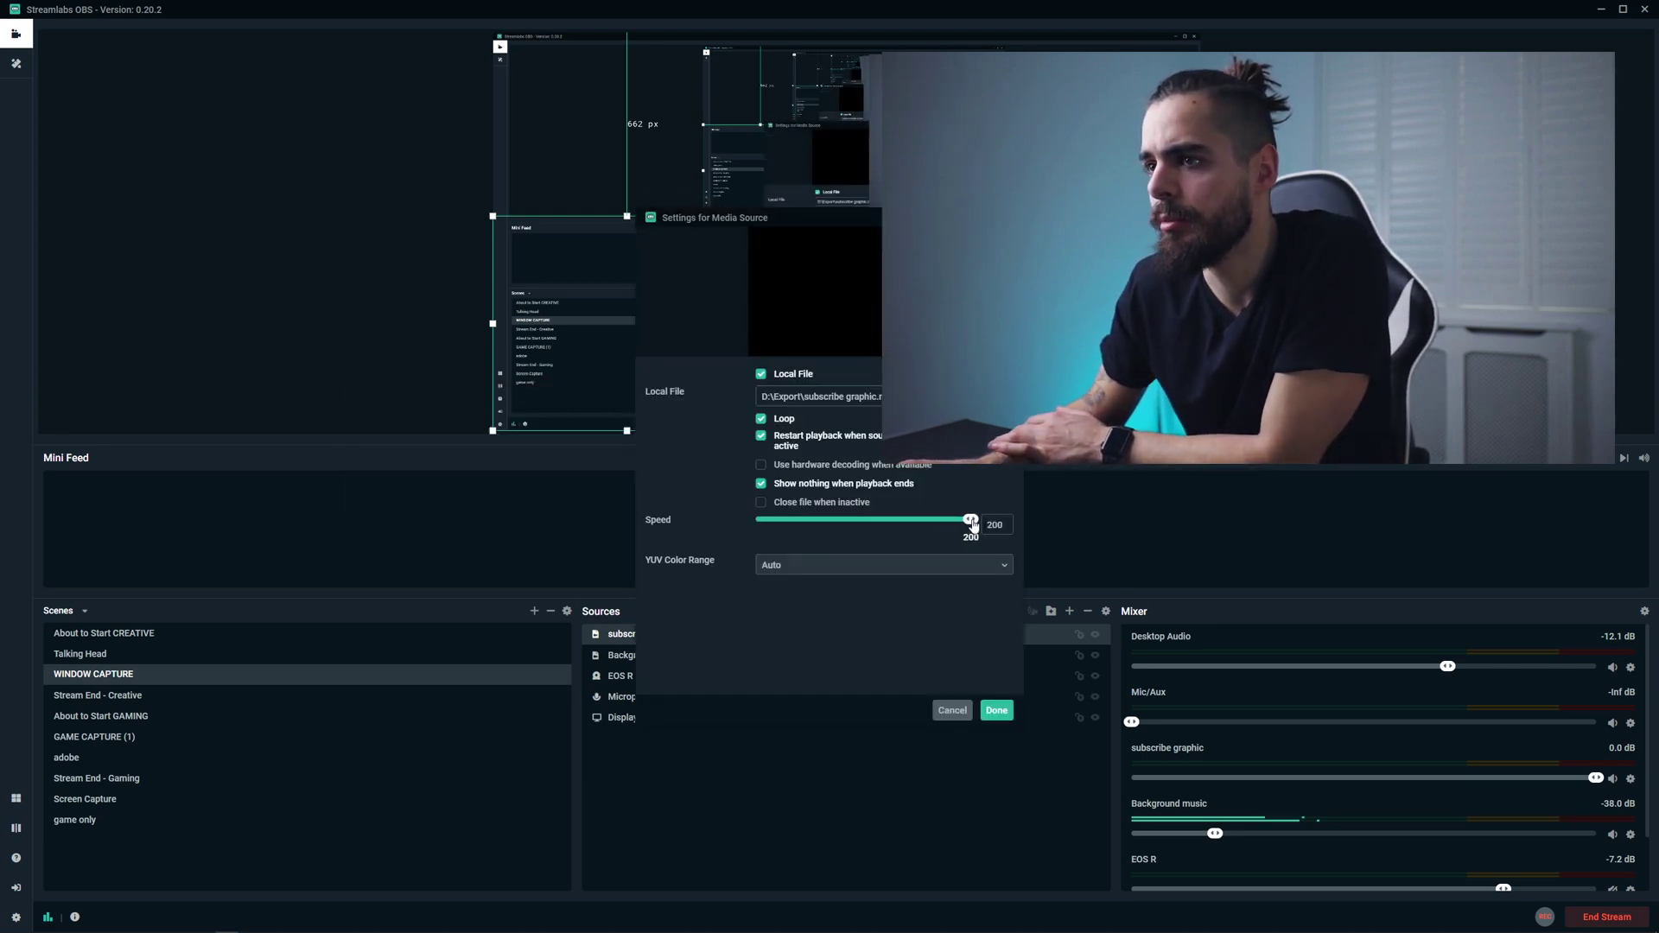
{"action": "left_click_drag", "start_coordinate": [765, 222], "coordinate": [1110, 178]}
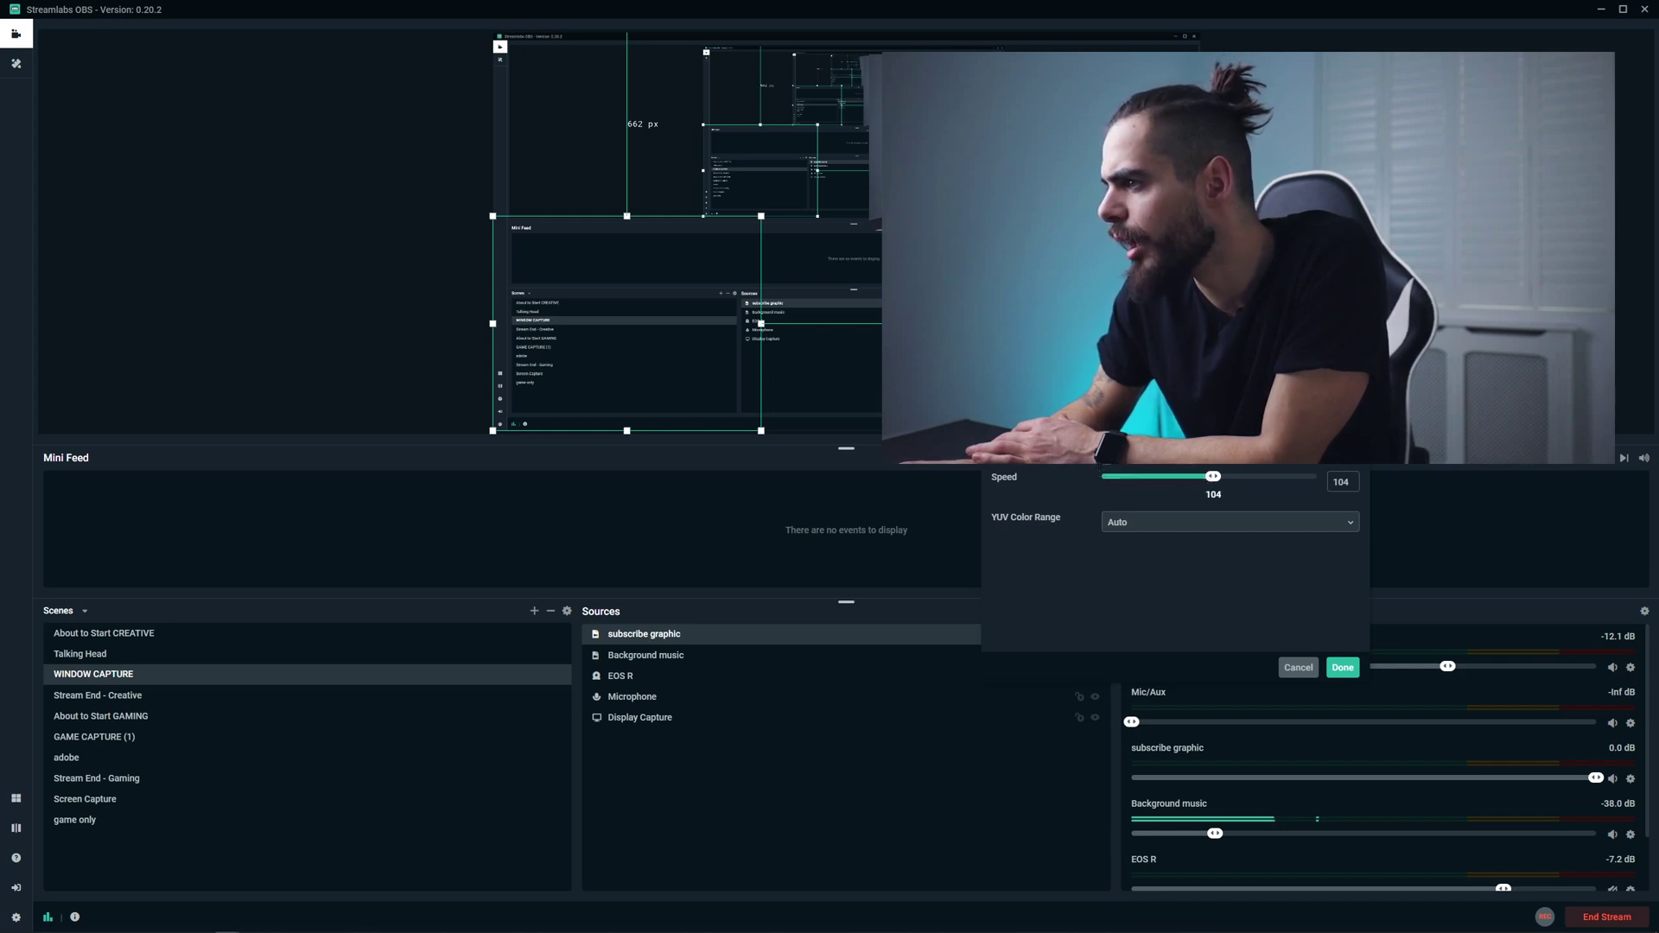
{"action": "left_click", "coordinate": [1343, 667]}
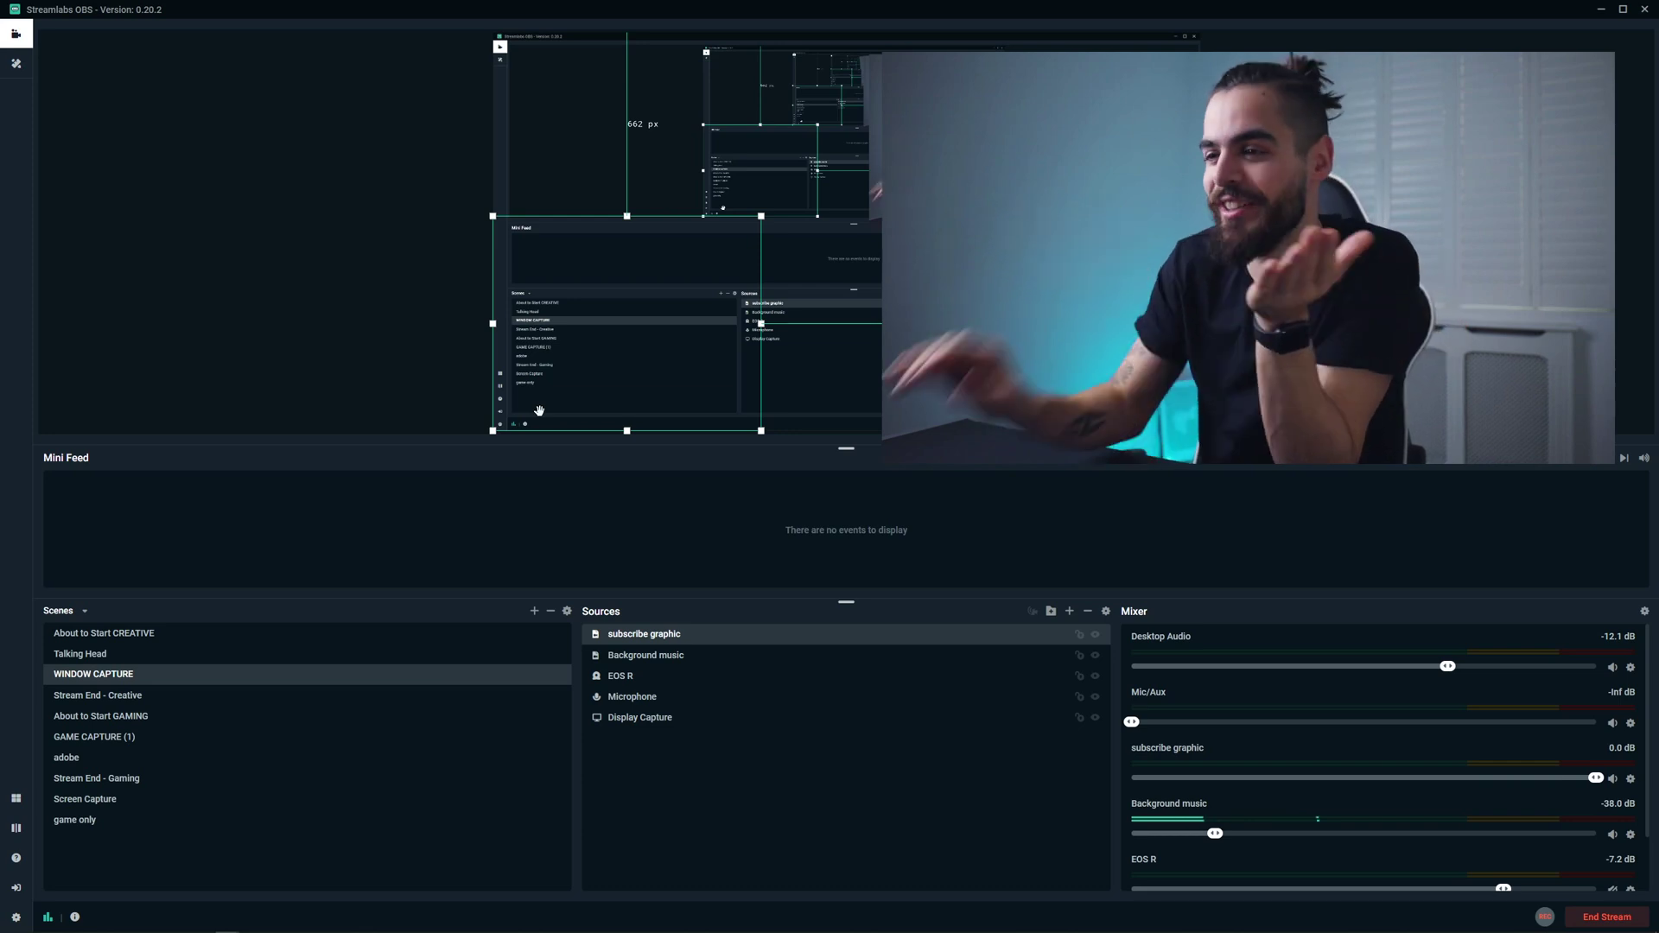
- Add a new Media Source named 'subscribe button 2'
{"action": "left_click", "coordinate": [675, 657]}
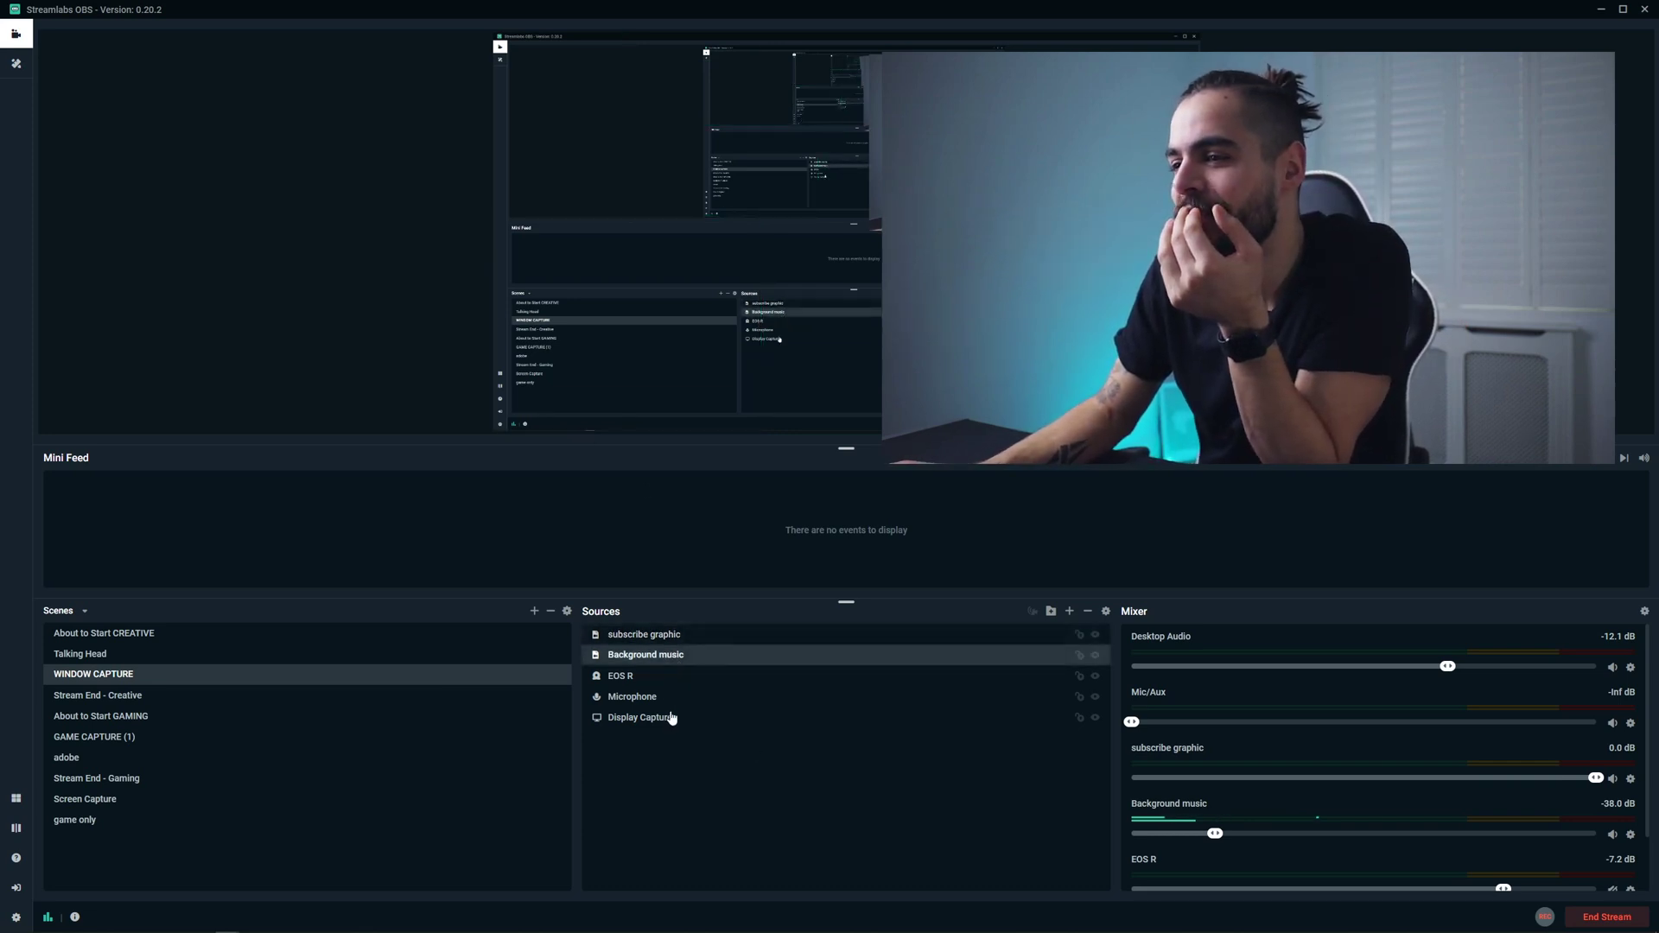
{"action": "left_click", "coordinate": [664, 637]}
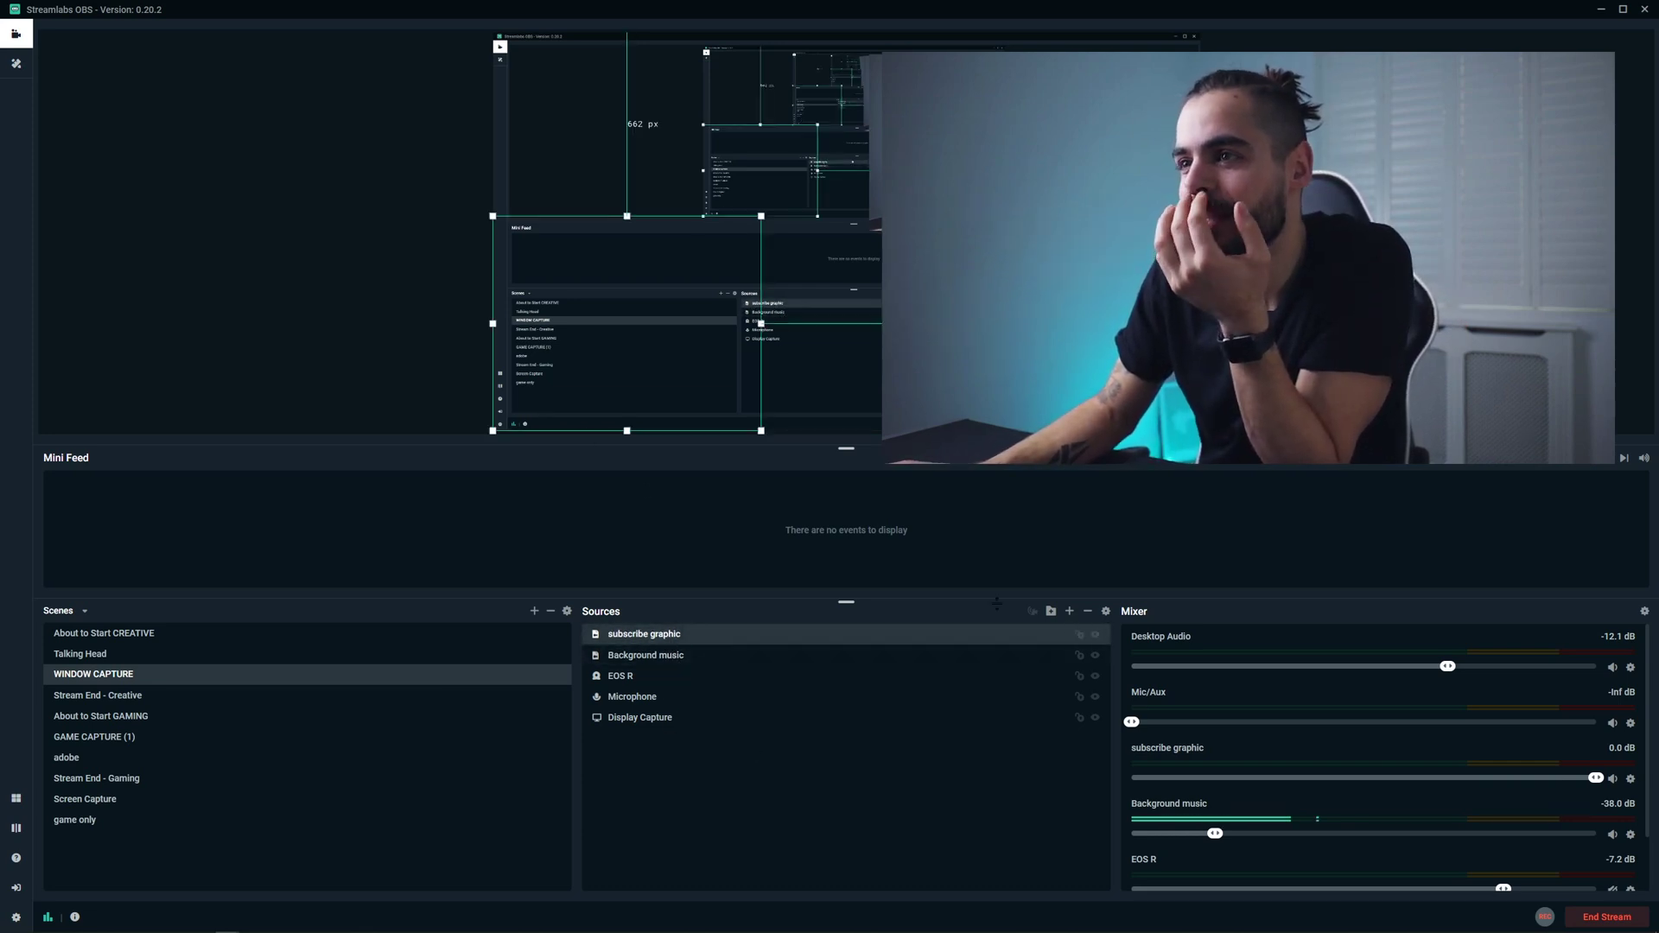
{"action": "left_click", "coordinate": [1071, 613]}
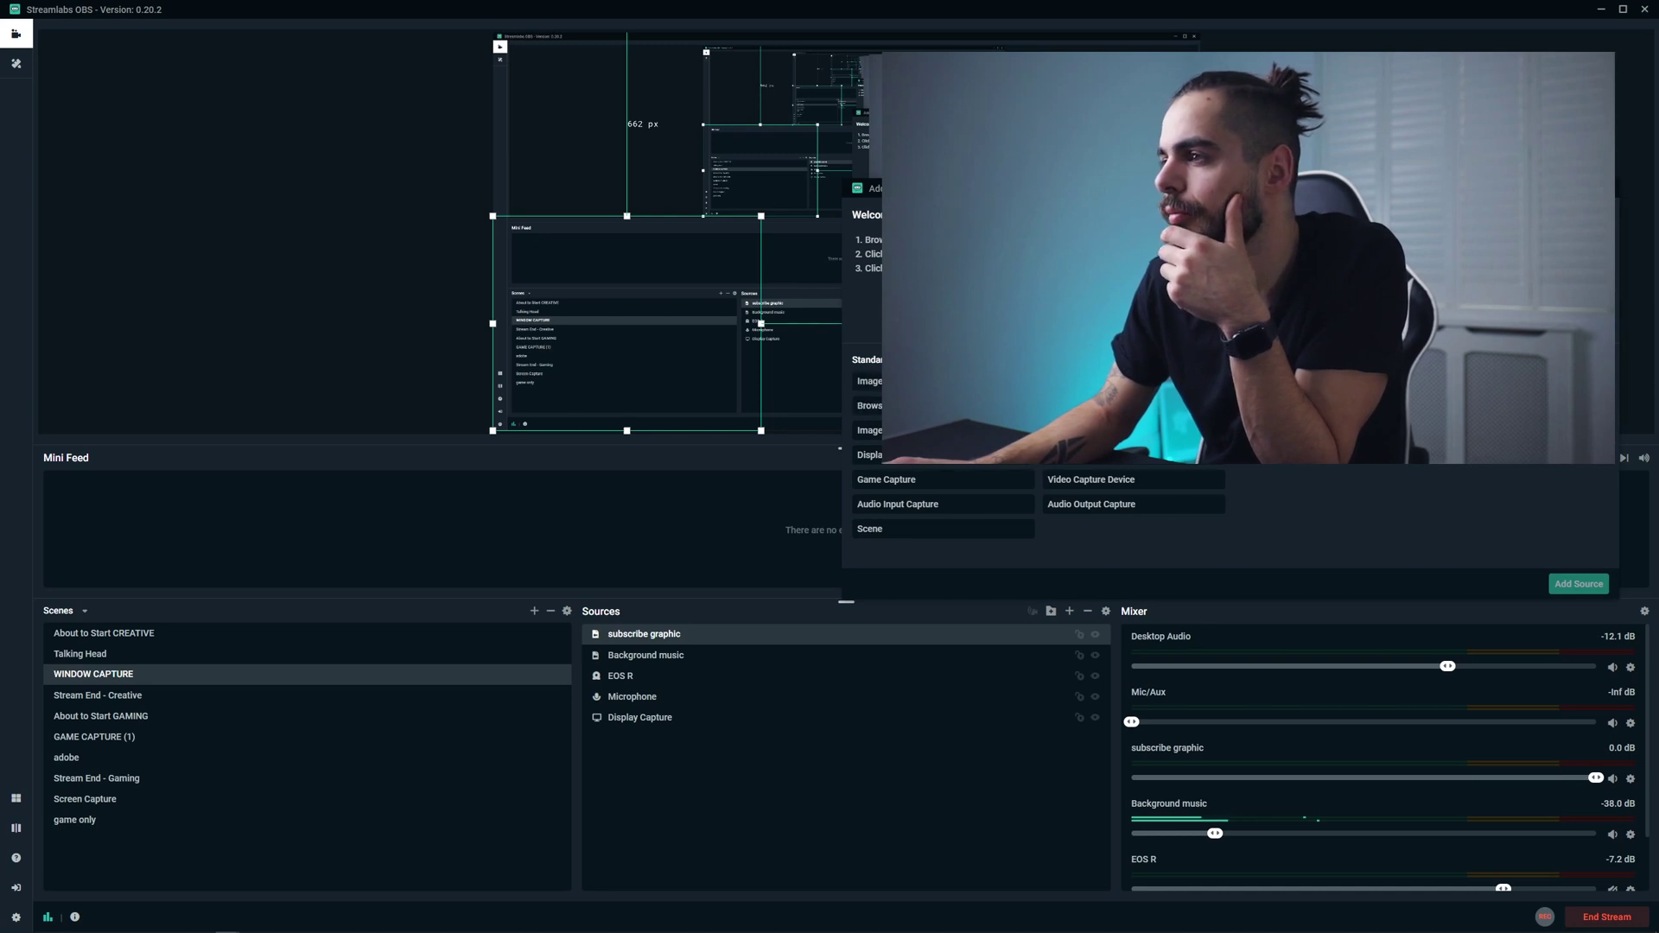
{"action": "left_click", "coordinate": [1132, 405]}
{"action": "left_click", "coordinate": [1562, 588]}
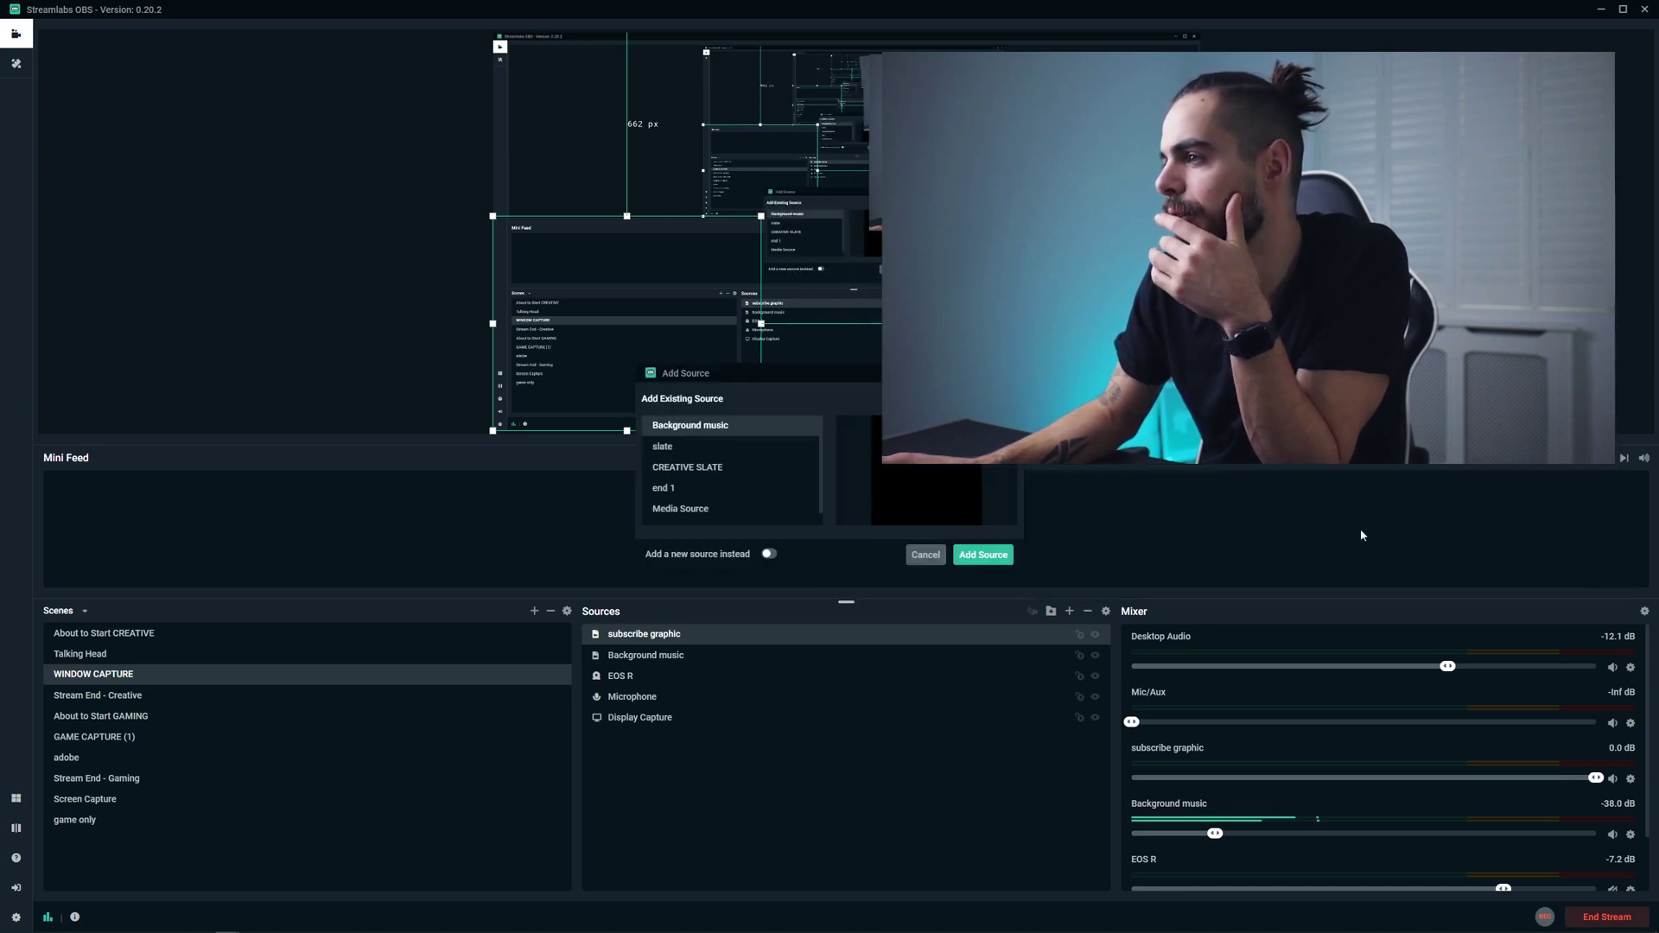
{"action": "left_click", "coordinate": [768, 555]}
{"action": "key", "text": "ctrl+a"}
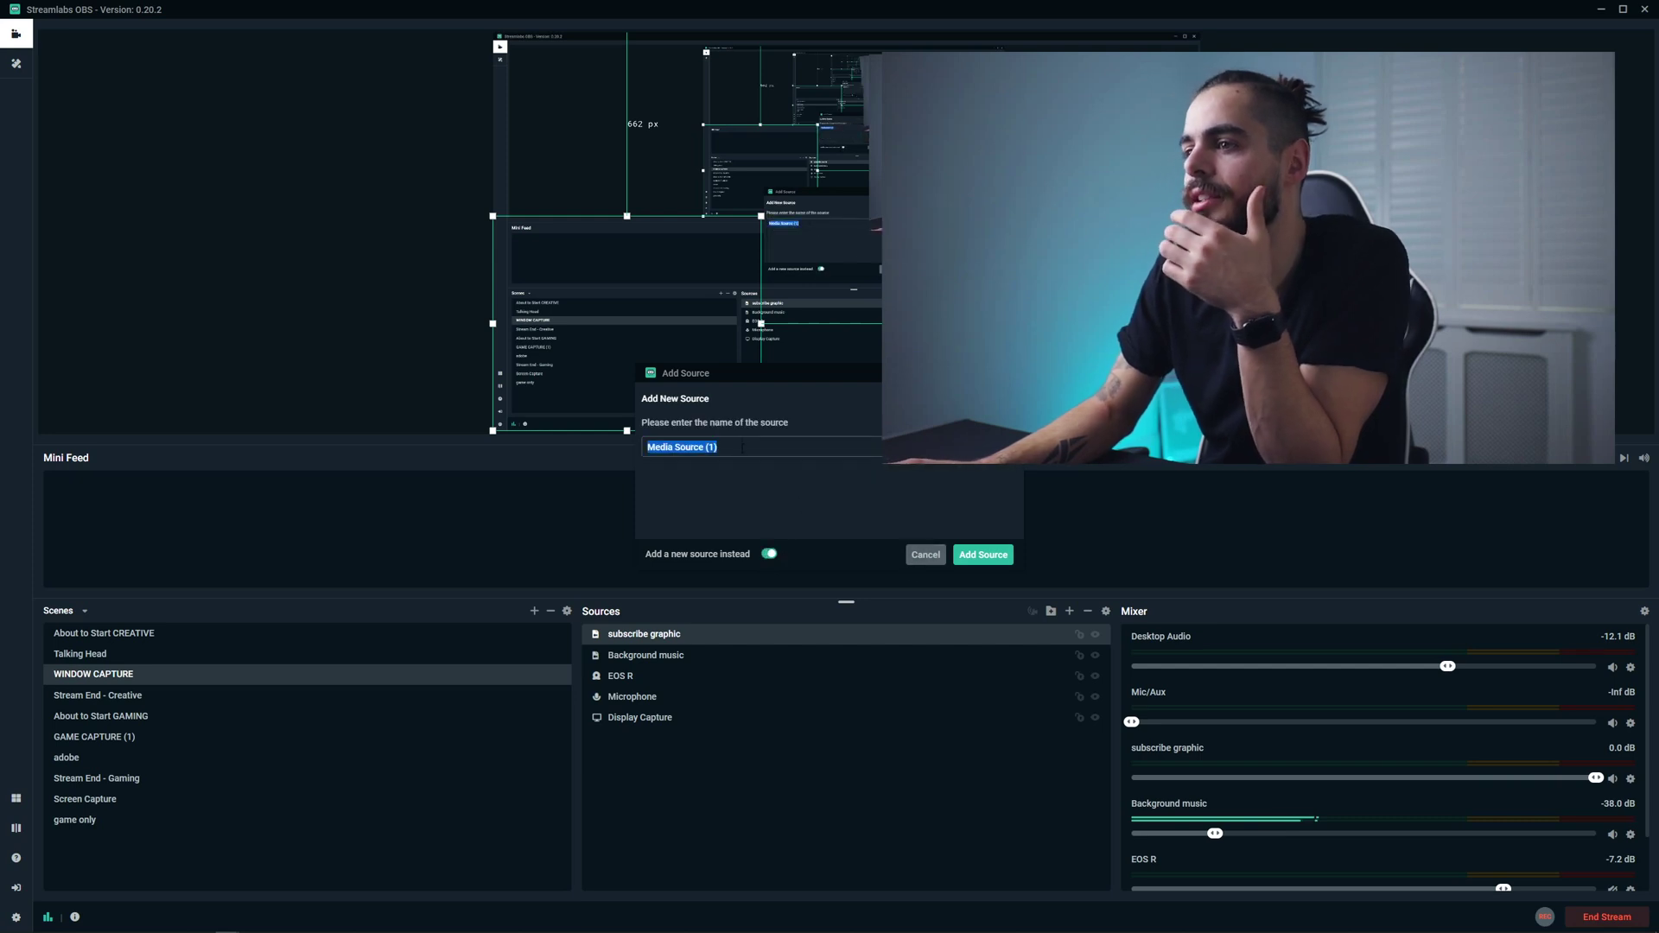
{"action": "type", "text": "subsc"}
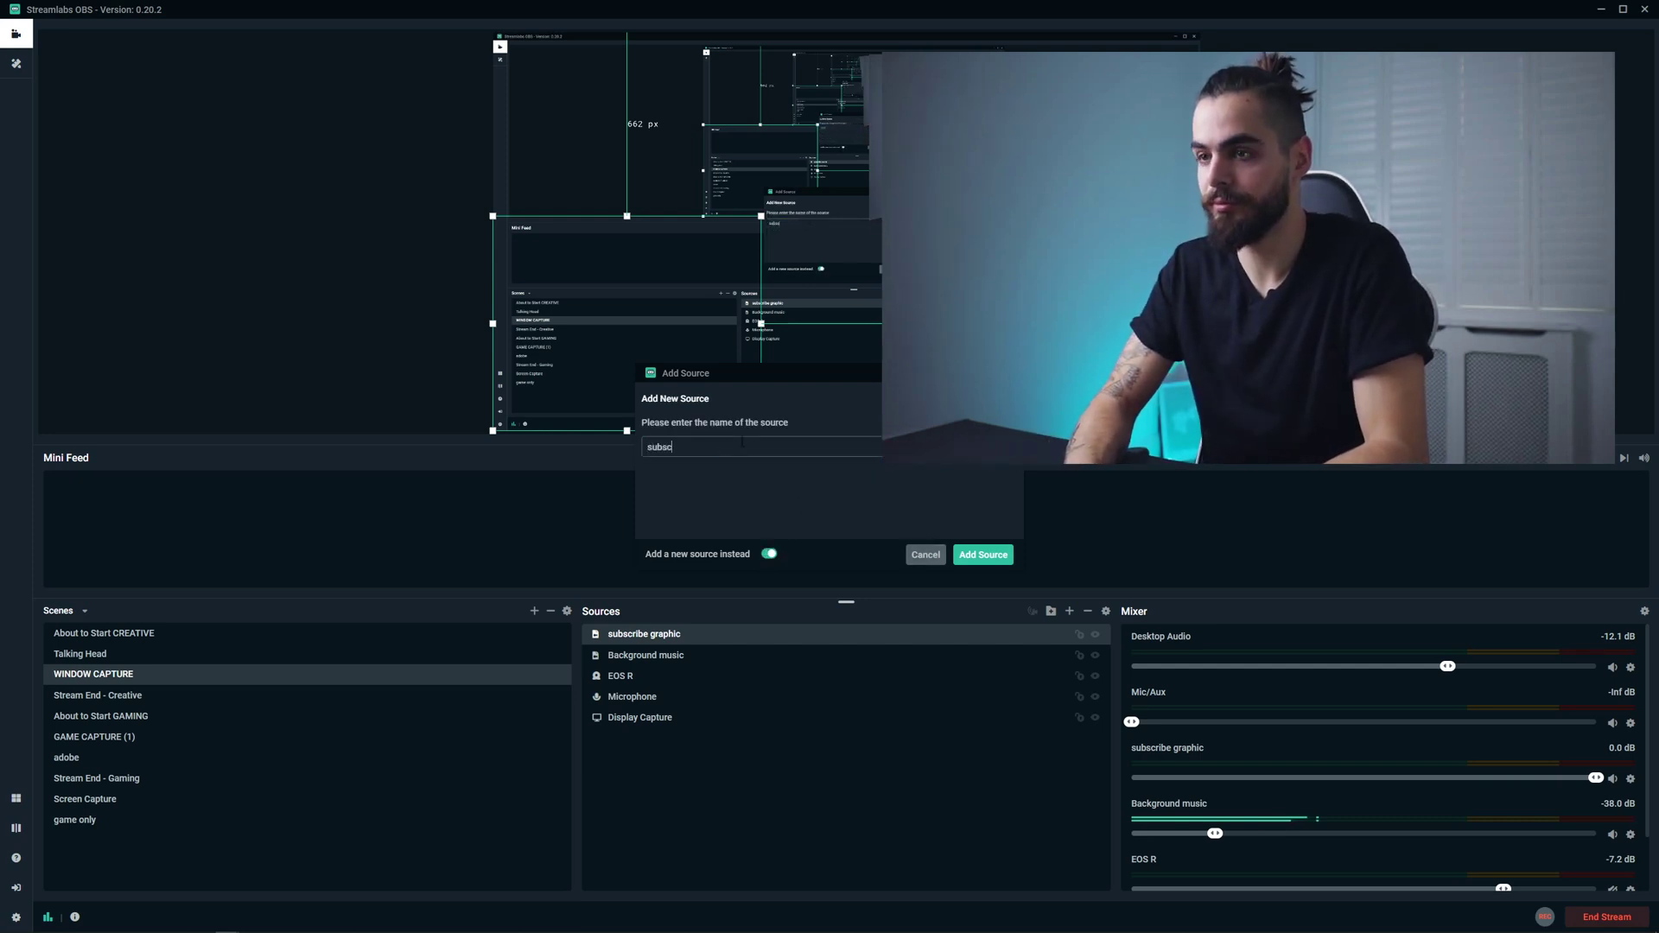
{"action": "type", "text": "ribe button 2"}
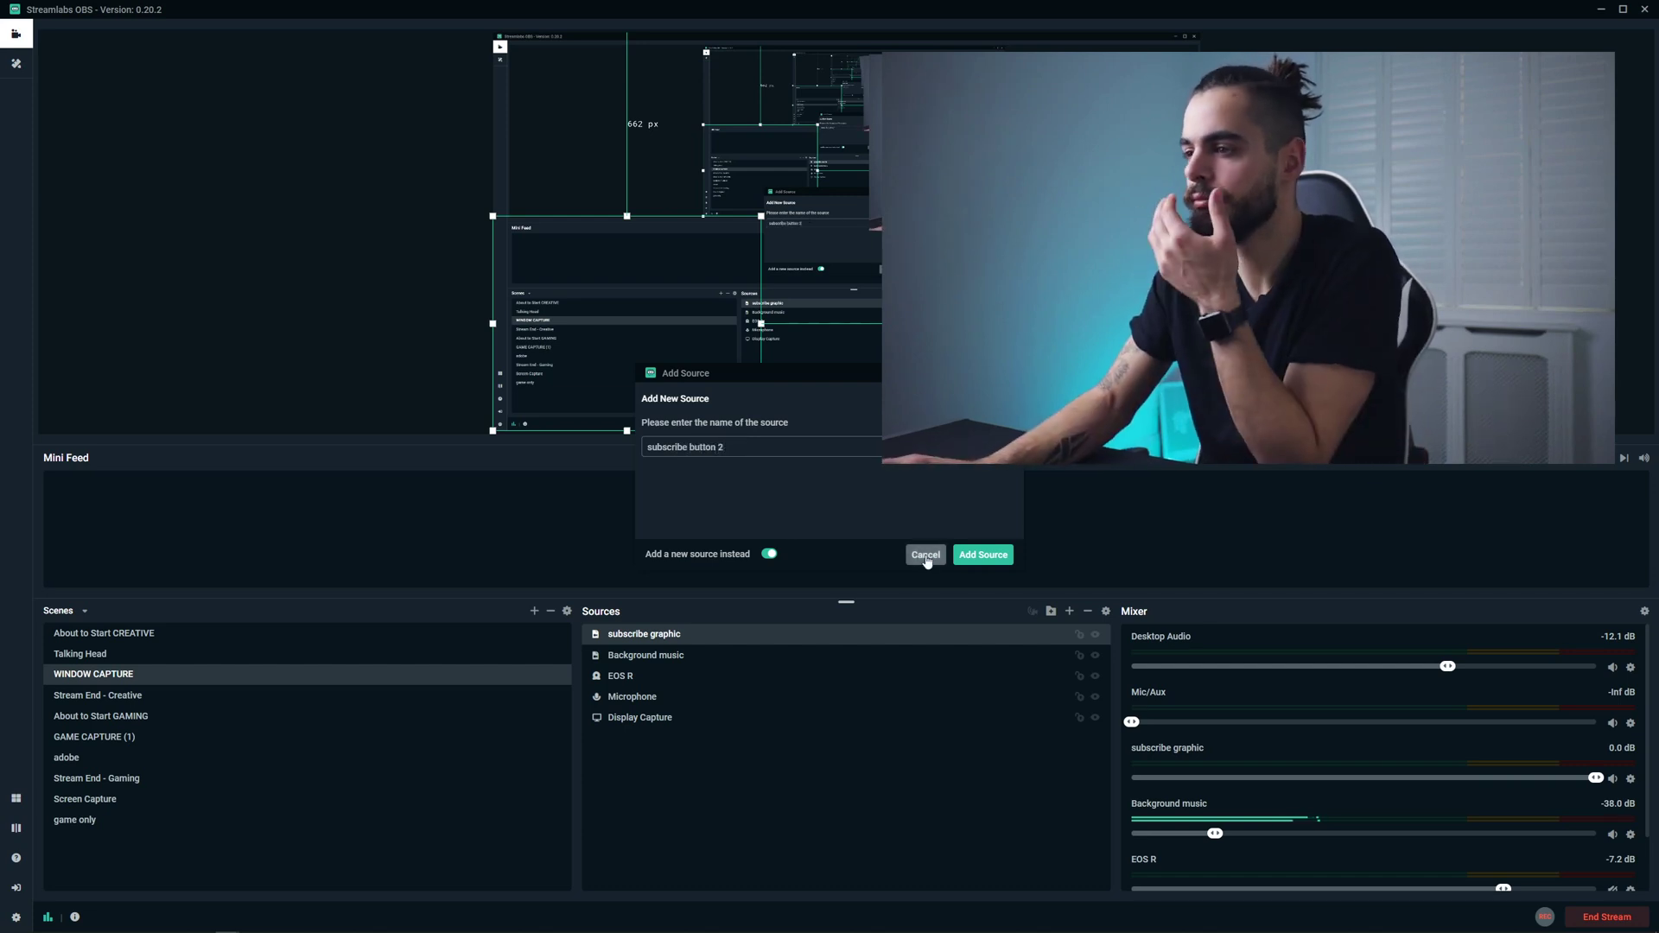
{"action": "left_click", "coordinate": [983, 555]}
- Set the SUBSCRIBE 2 export as subscribe button 2's media file and confirm
{"action": "left_click_drag", "start_coordinate": [792, 219], "coordinate": [1190, 181]}
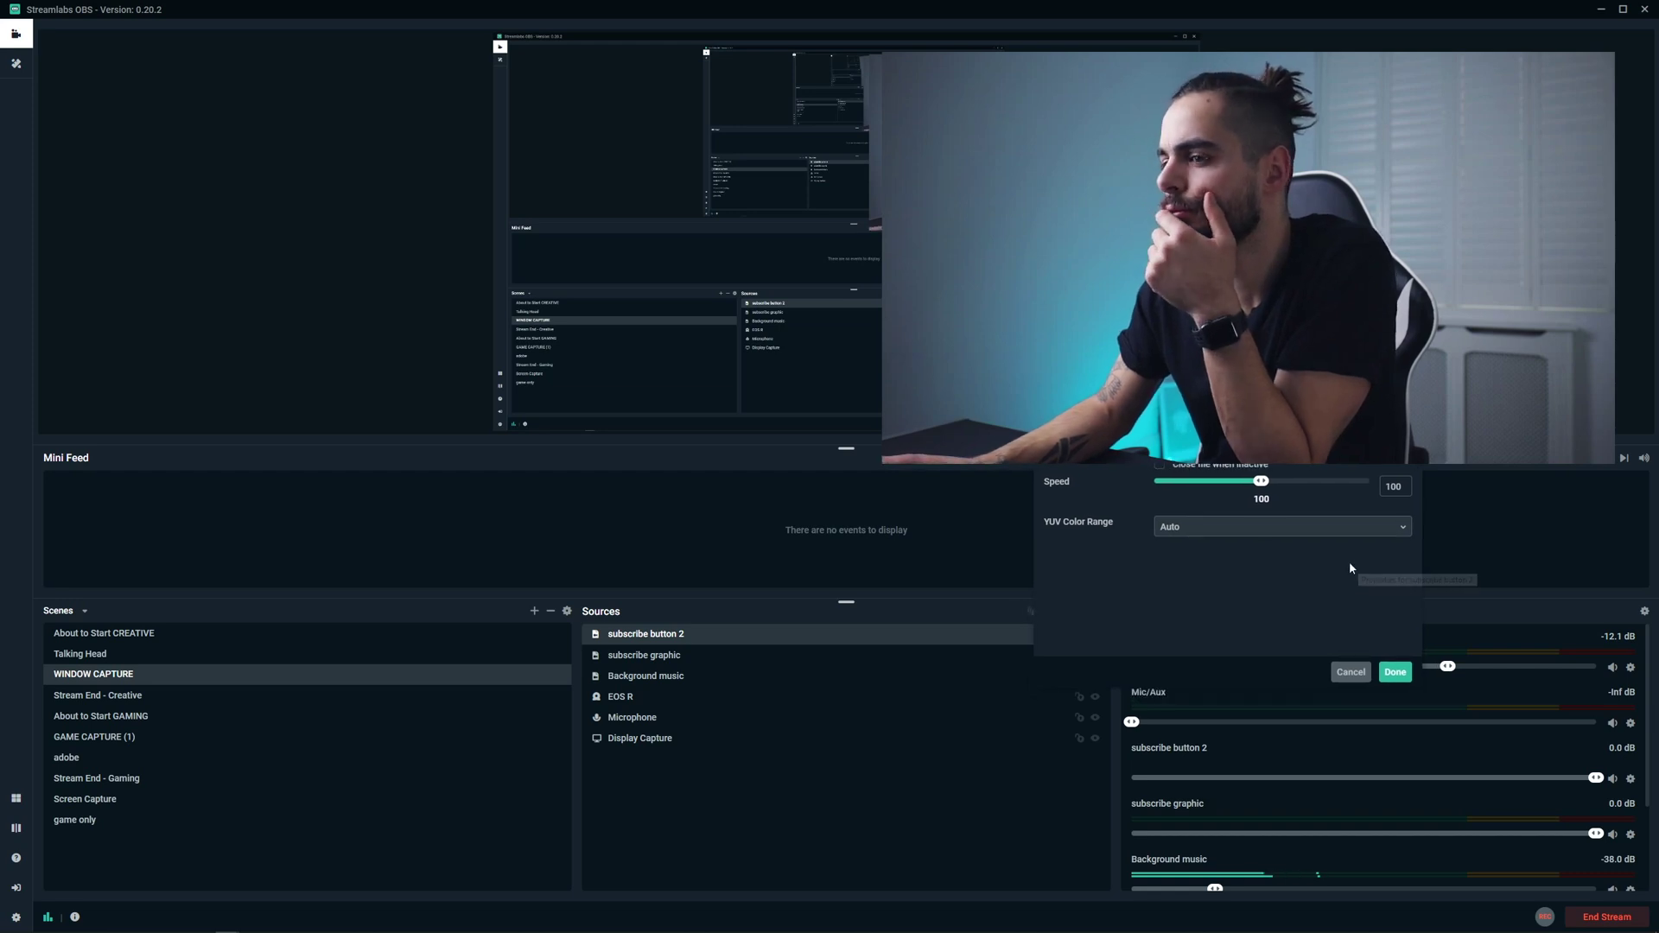
{"action": "left_click", "coordinate": [1383, 285]}
{"action": "left_click", "coordinate": [382, 126]}
{"action": "left_click", "coordinate": [668, 445]}
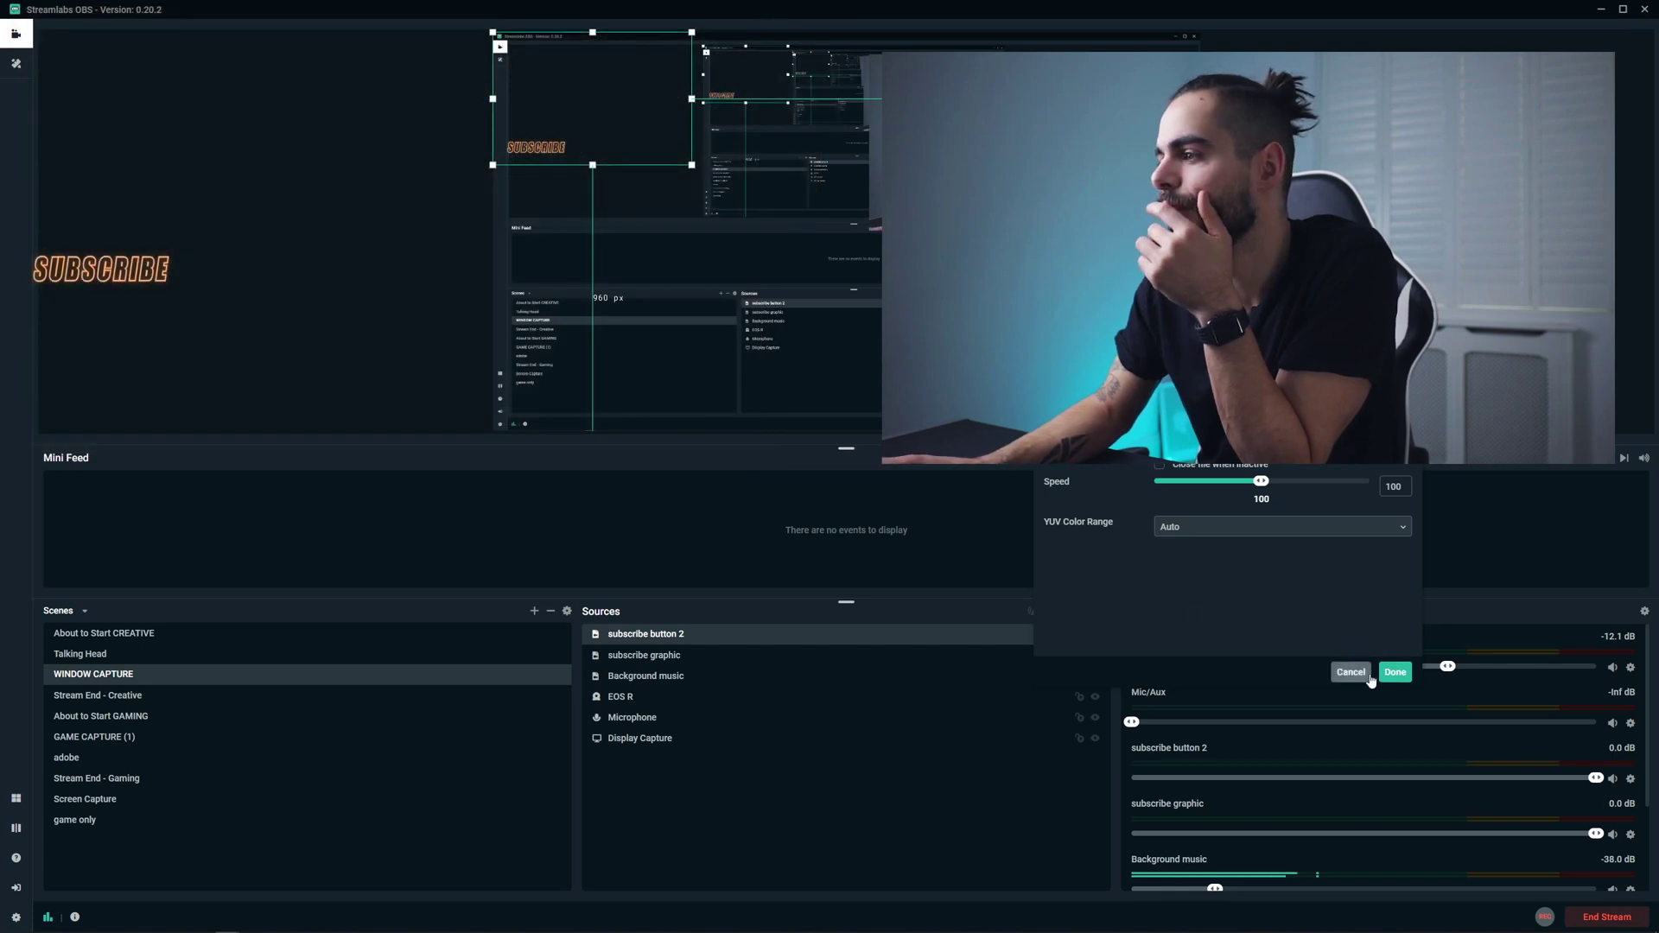
{"action": "left_click", "coordinate": [1395, 674]}
- Move the SUBSCRIBE overlay to the lower right and enlarge it
{"action": "left_click_drag", "start_coordinate": [600, 133], "coordinate": [880, 389]}
{"action": "left_click_drag", "start_coordinate": [873, 289], "coordinate": [931, 212]}
{"action": "left_click_drag", "start_coordinate": [866, 376], "coordinate": [918, 365]}
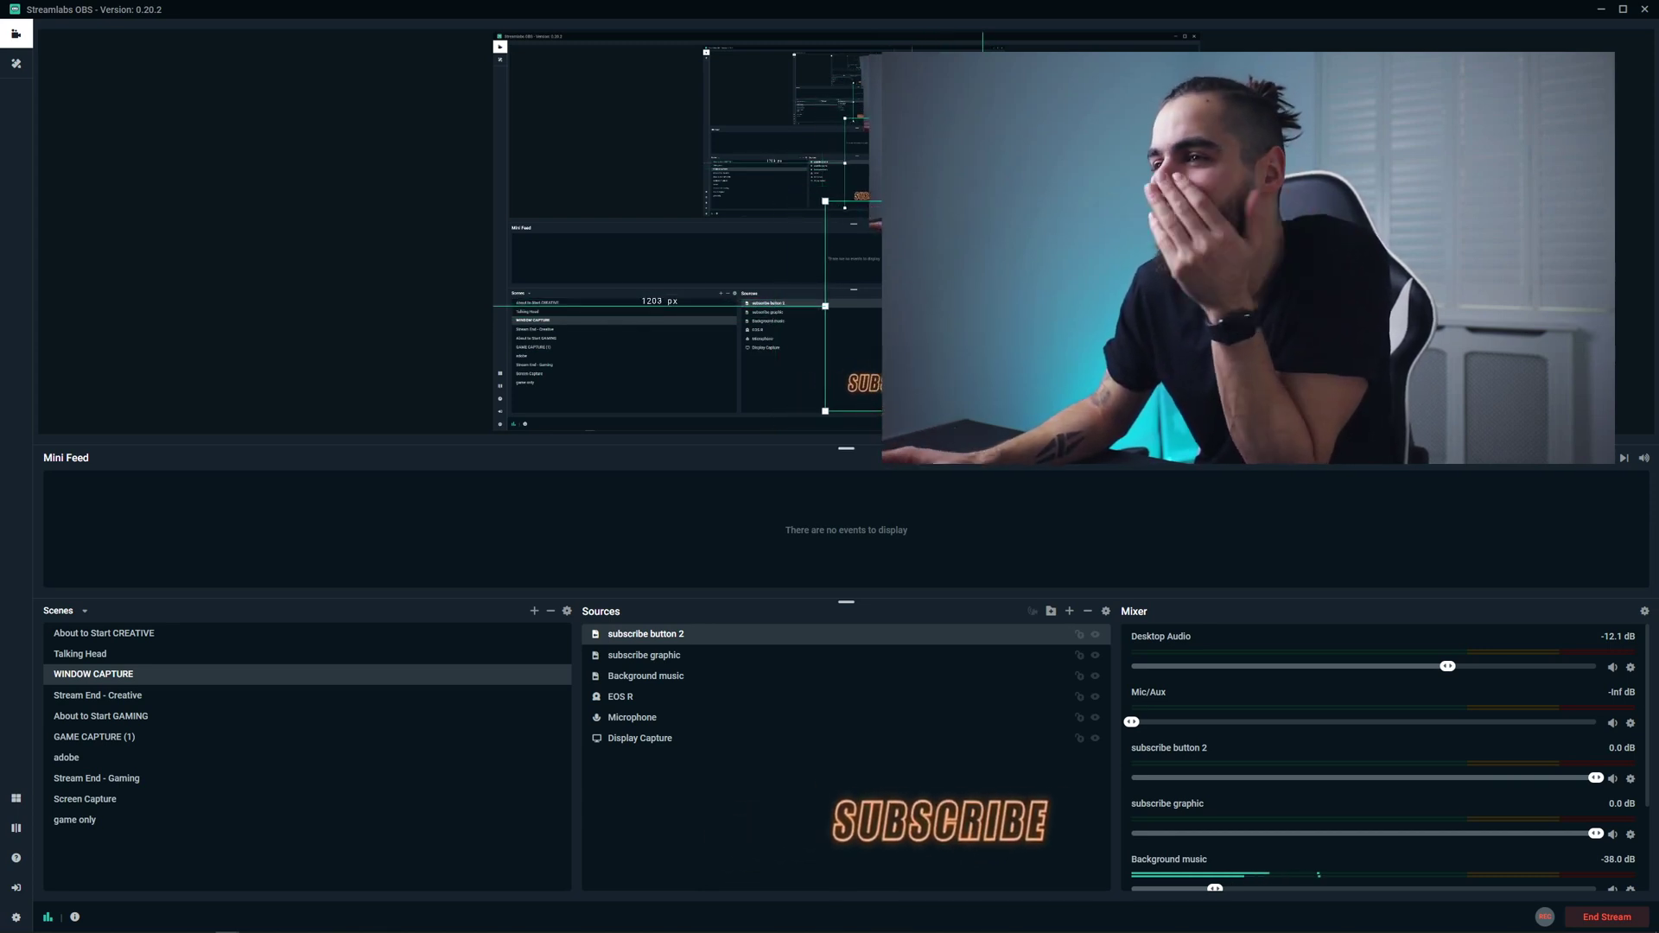
- Drag the subscribe graphic into the bottom-left corner, then select subscribe button 2 in Sources
{"action": "left_click", "coordinate": [720, 378]}
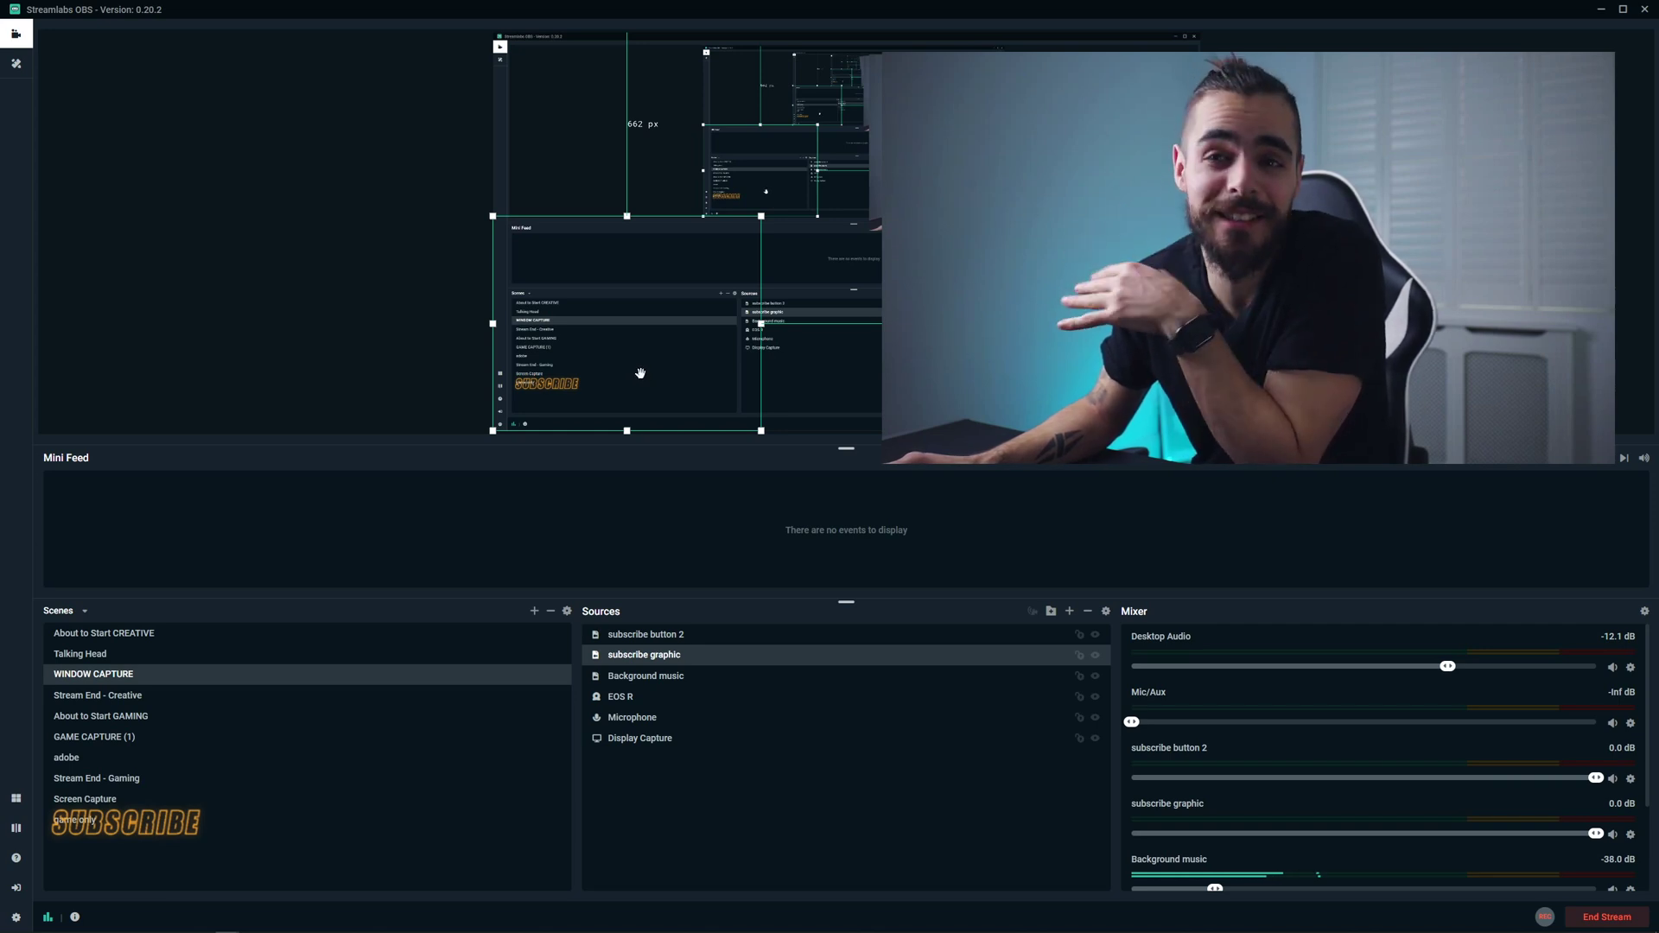
{"action": "left_click_drag", "start_coordinate": [641, 378], "coordinate": [630, 400]}
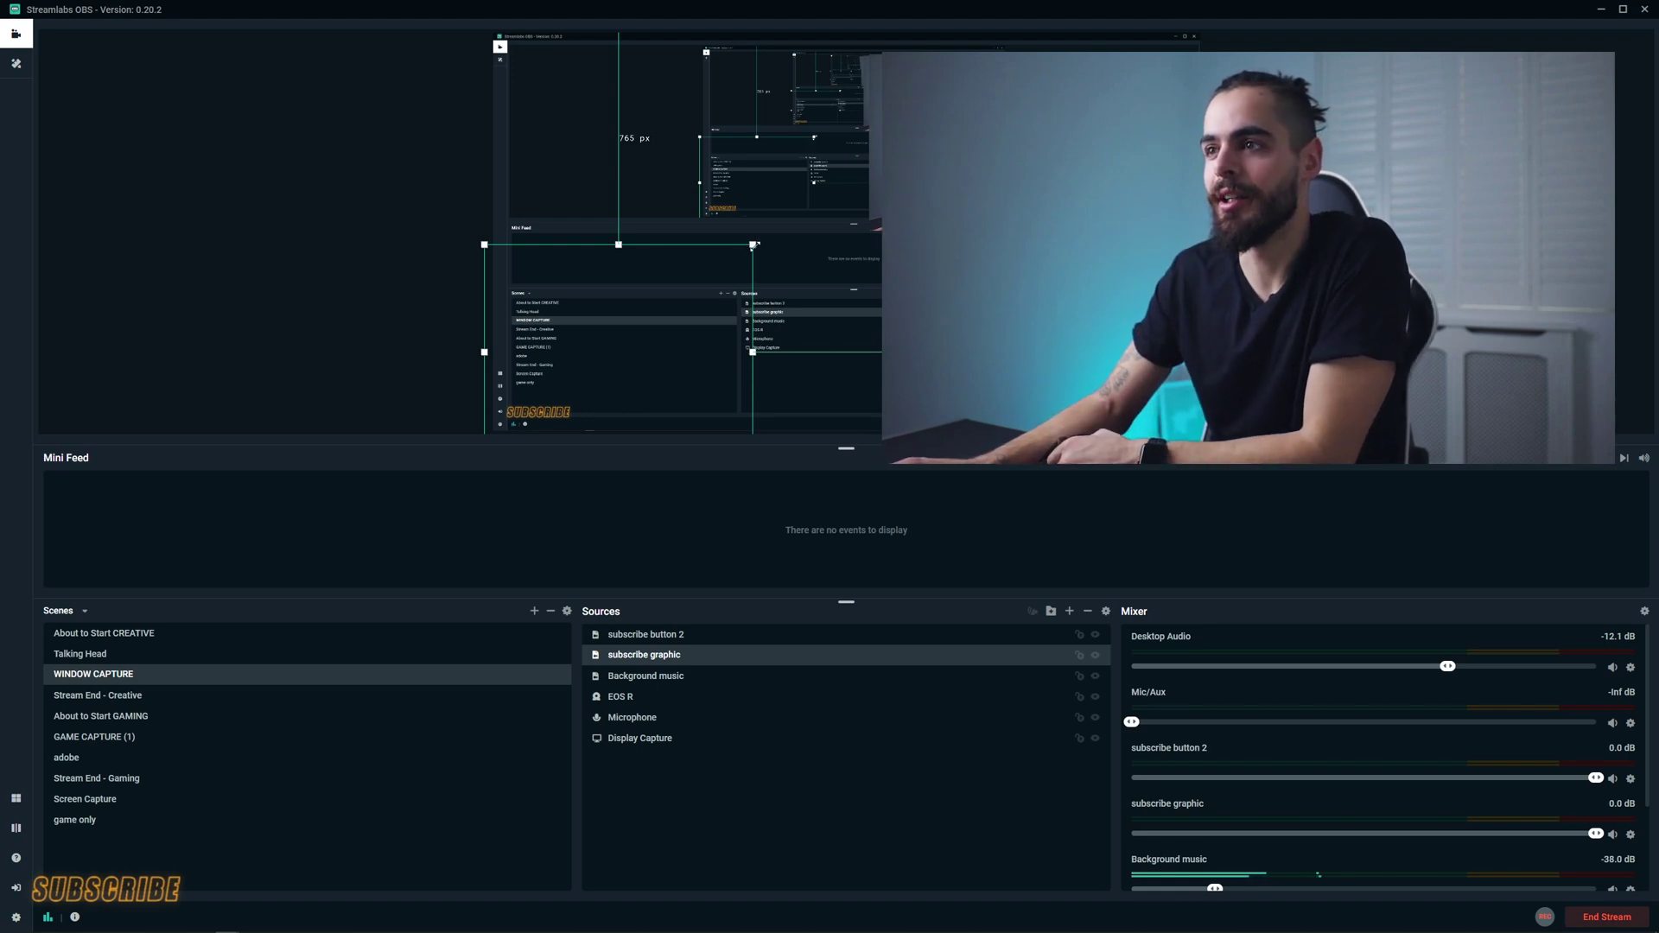
{"action": "left_click_drag", "start_coordinate": [754, 244], "coordinate": [693, 321]}
{"action": "left_click", "coordinate": [858, 183]}
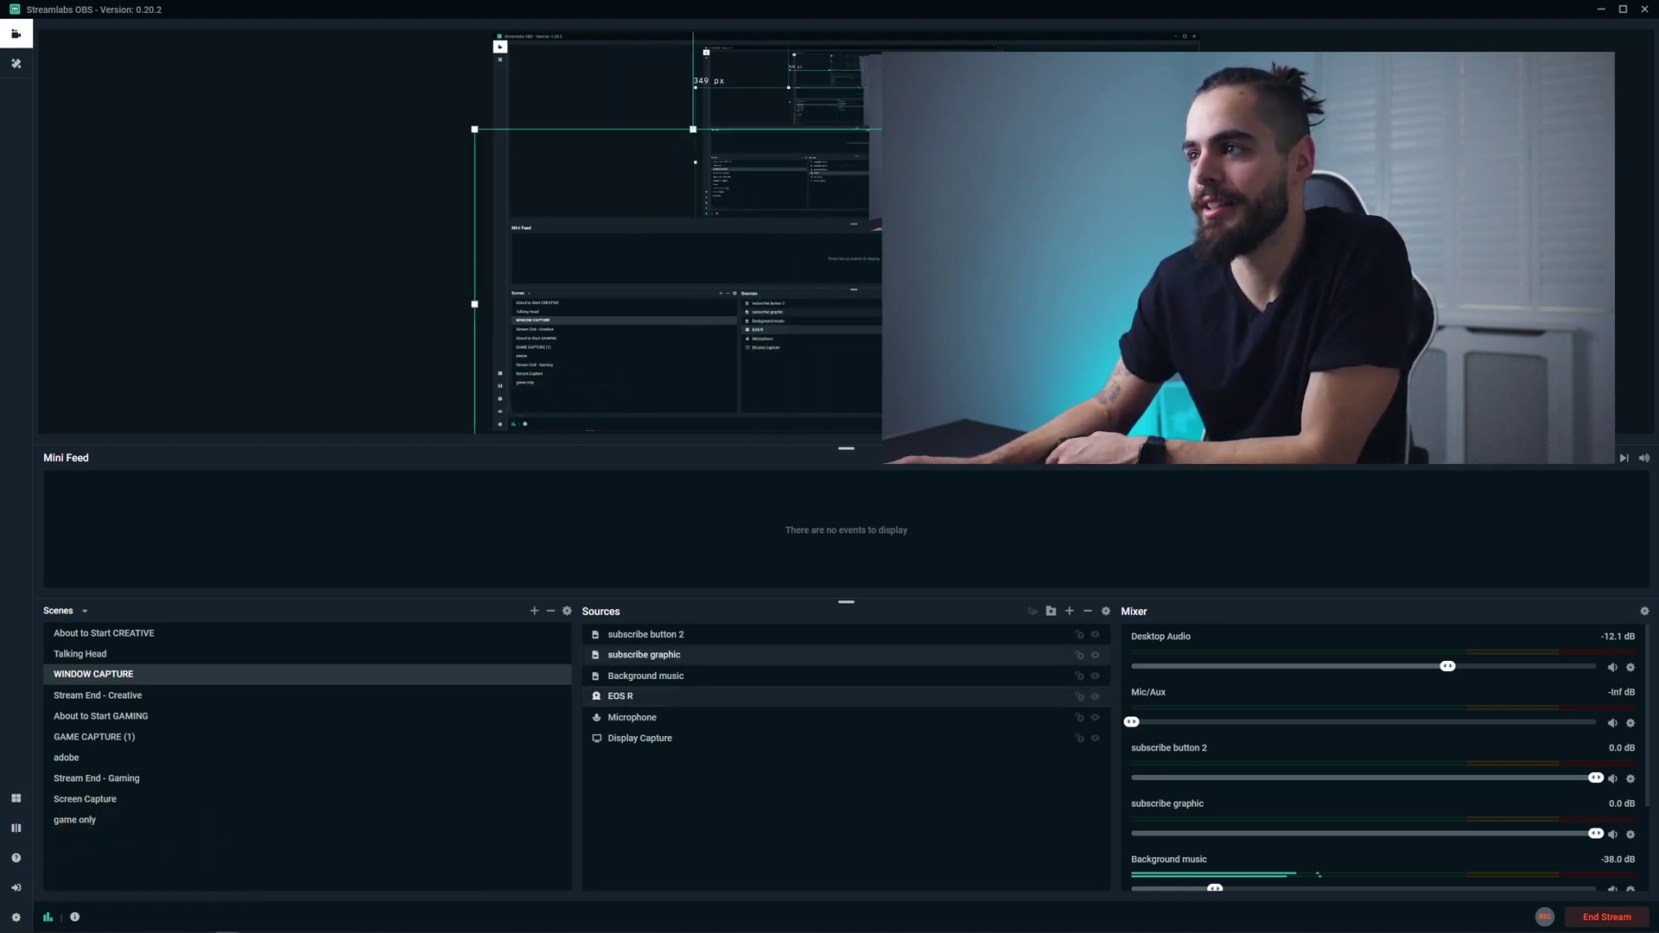
{"action": "left_click", "coordinate": [702, 638]}
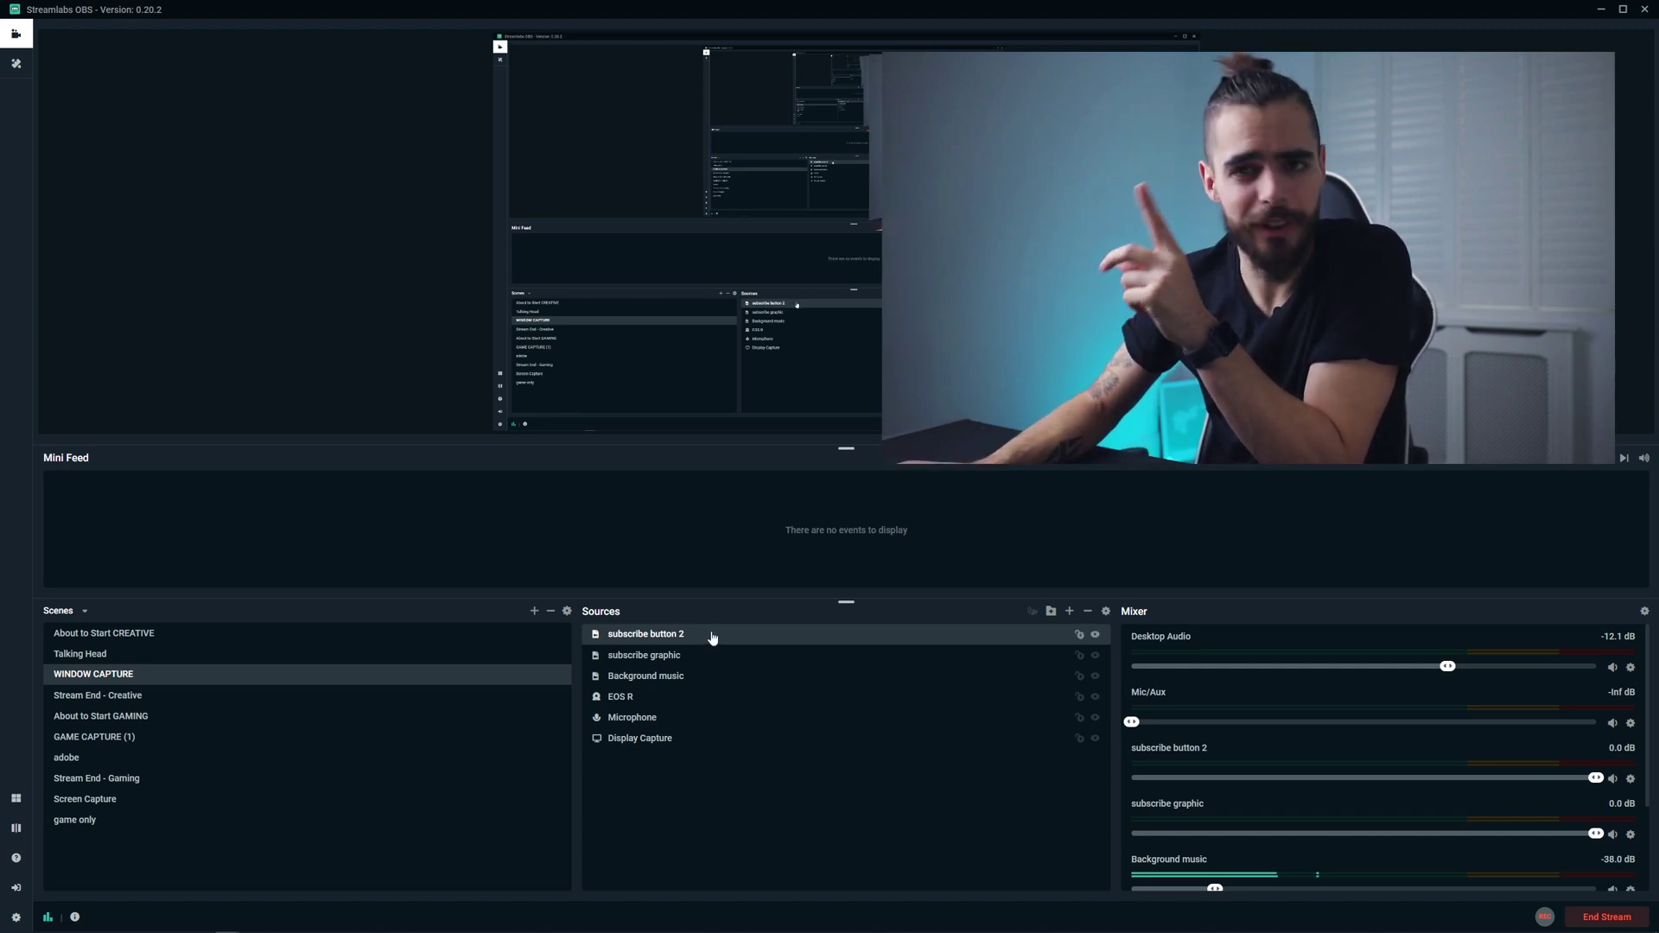
- Close subscribe button 2's settings and stretch the SUBSCRIBE overlay across the canvas centre
{"action": "double_click", "coordinate": [706, 633]}
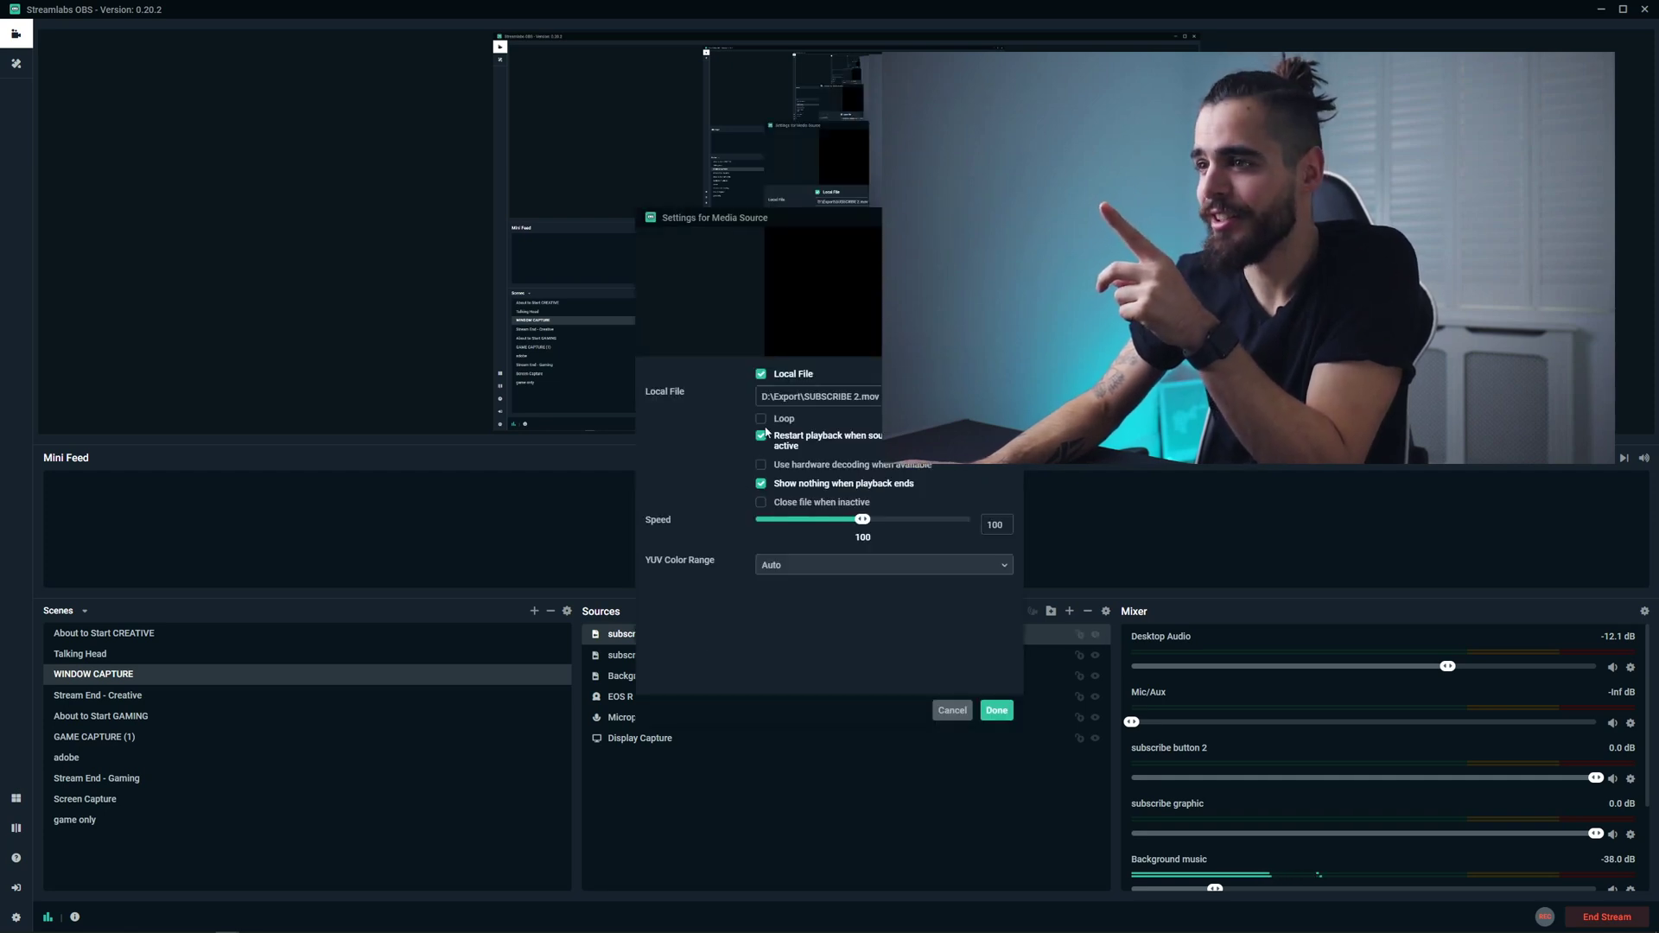
{"action": "left_click", "coordinate": [997, 710]}
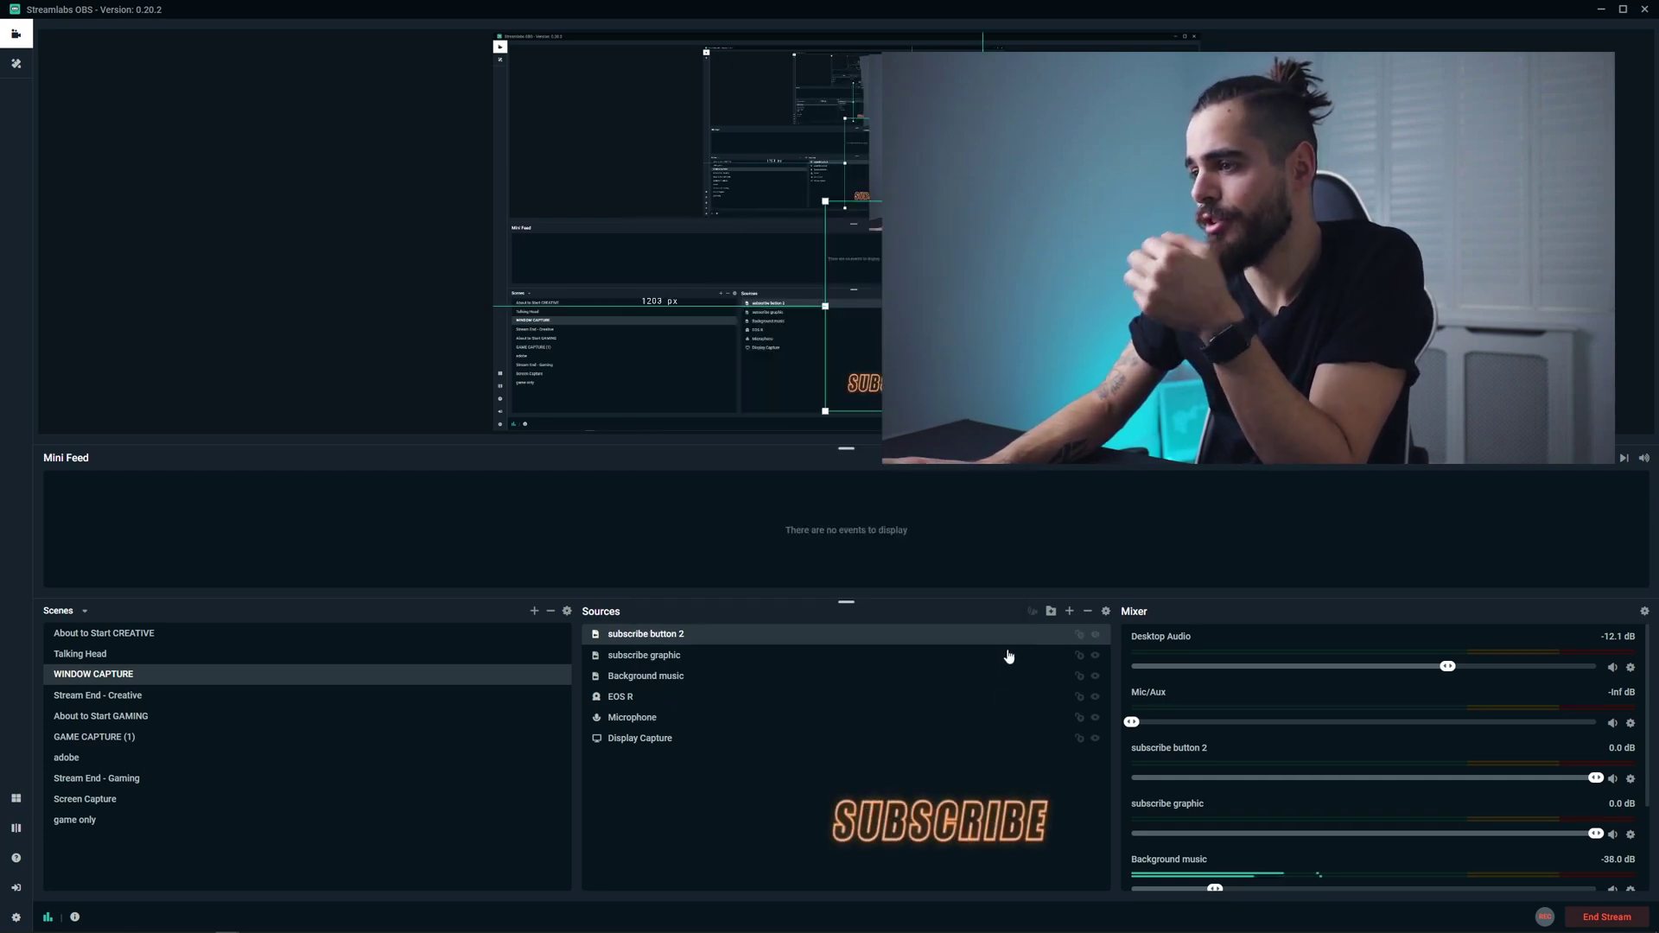
{"action": "left_click_drag", "start_coordinate": [825, 214], "coordinate": [1337, 462]}
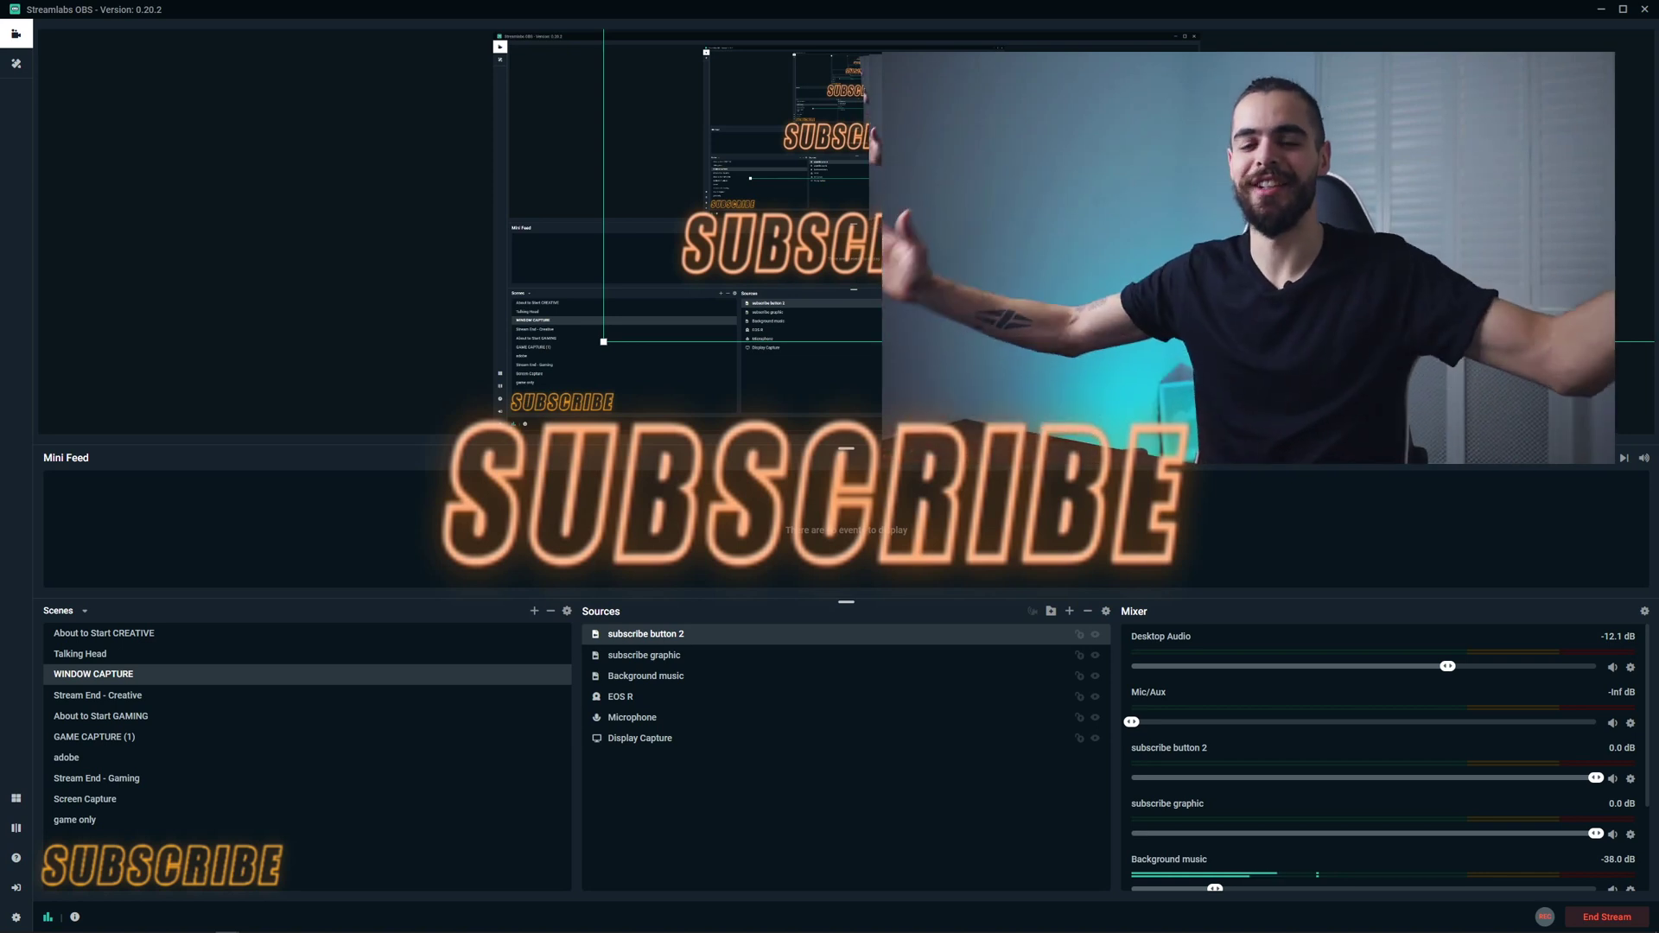